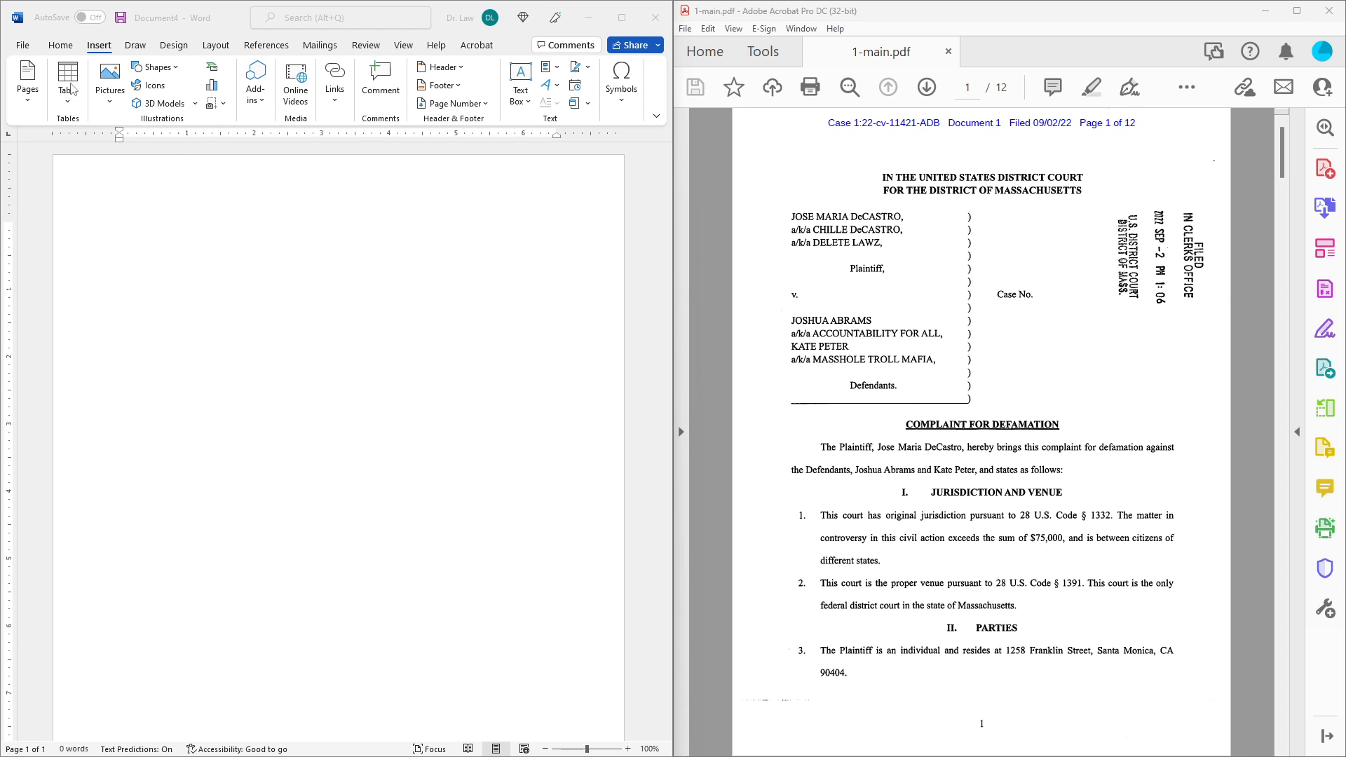
Search Word's online templates for 'legal', review the results, then go back to the template gallery.
left_click(25, 49)
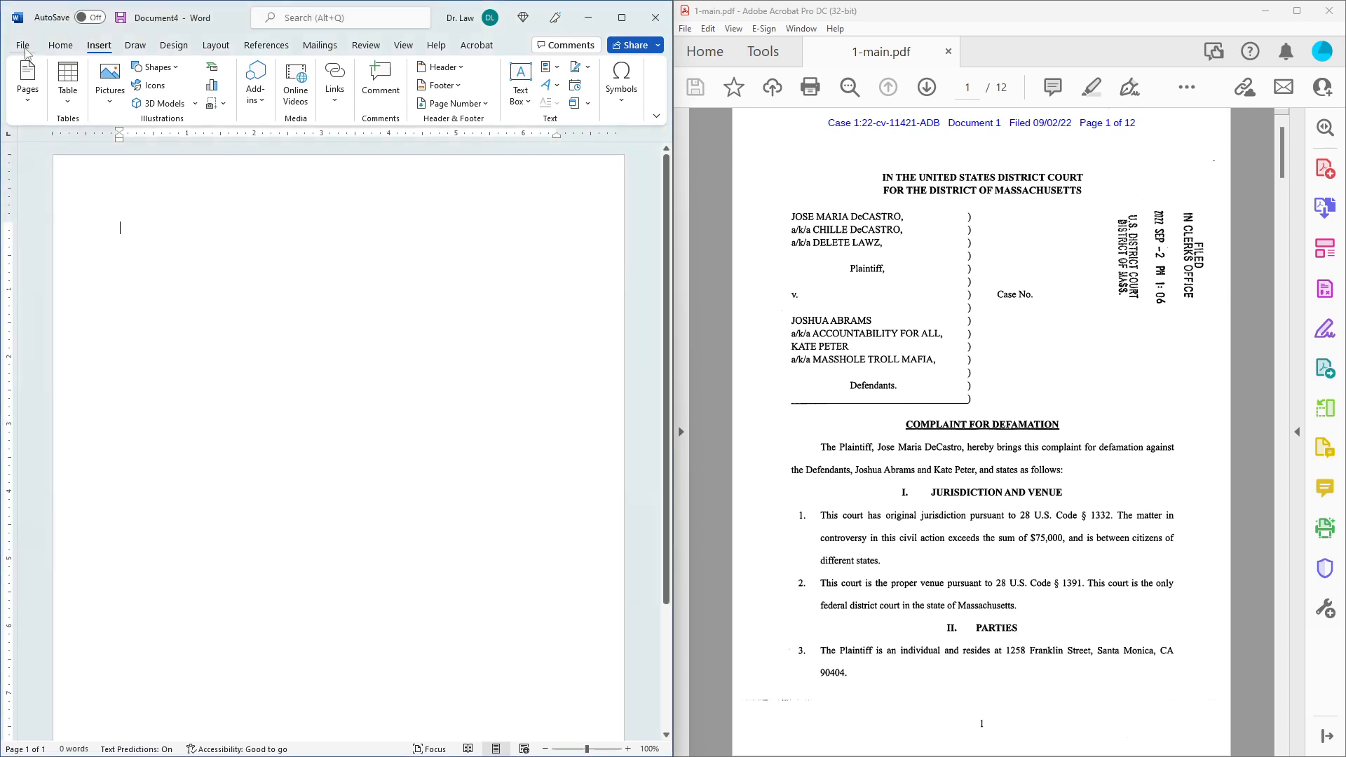
left_click(25, 51)
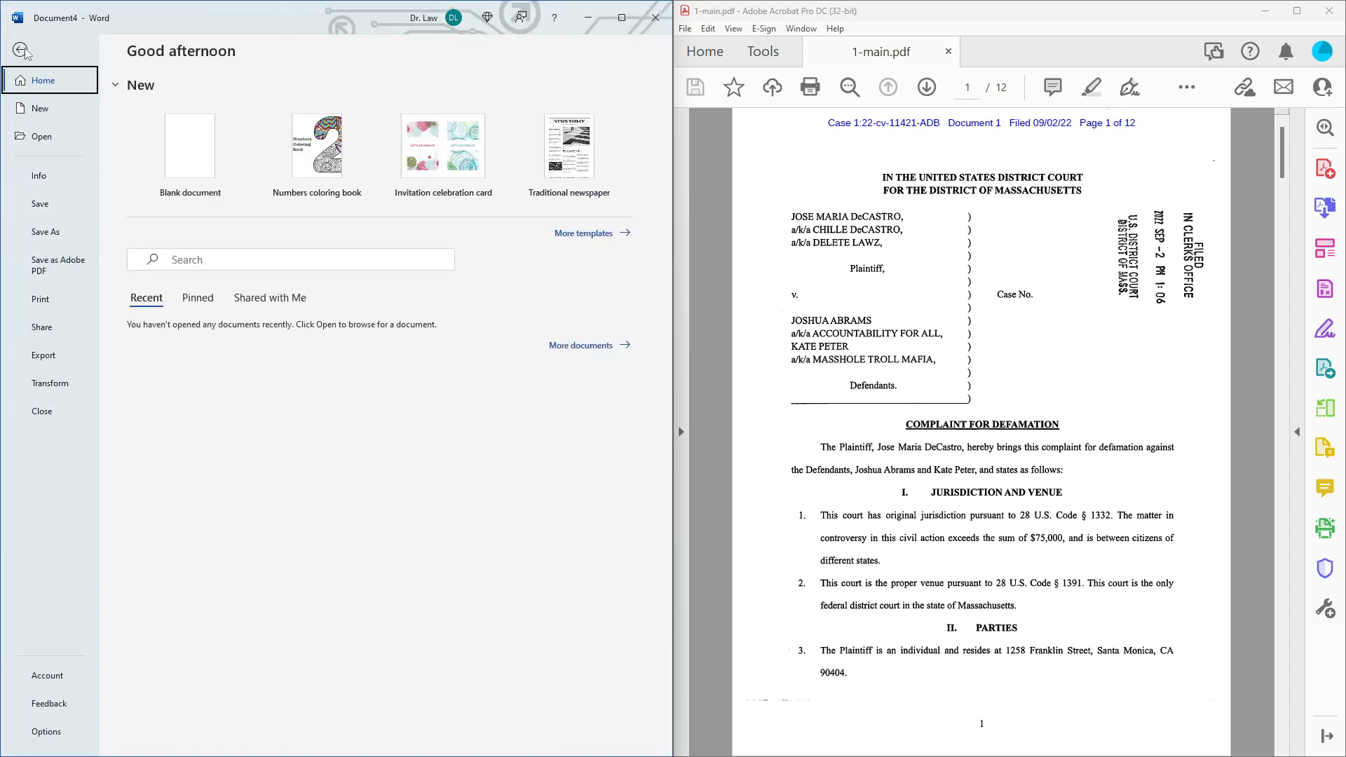
left_click(52, 108)
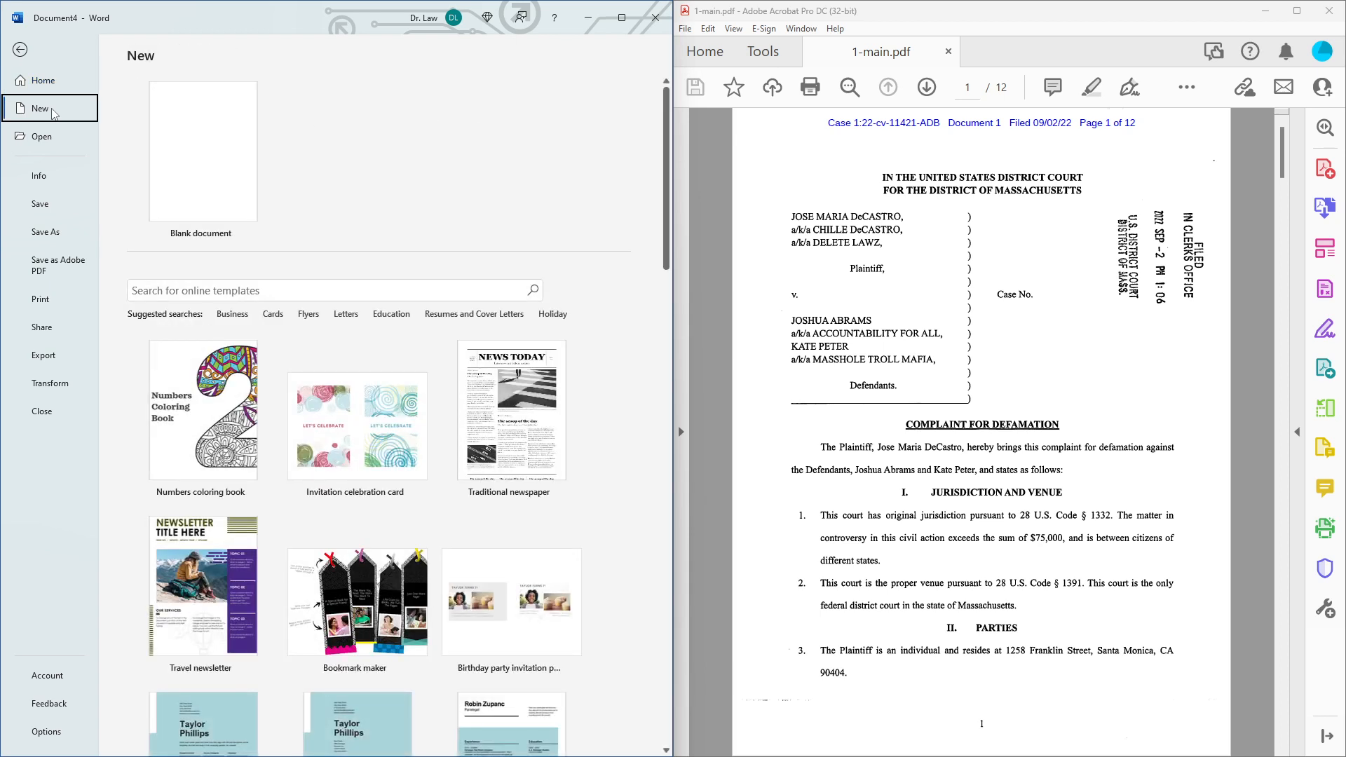
left_click(295, 295)
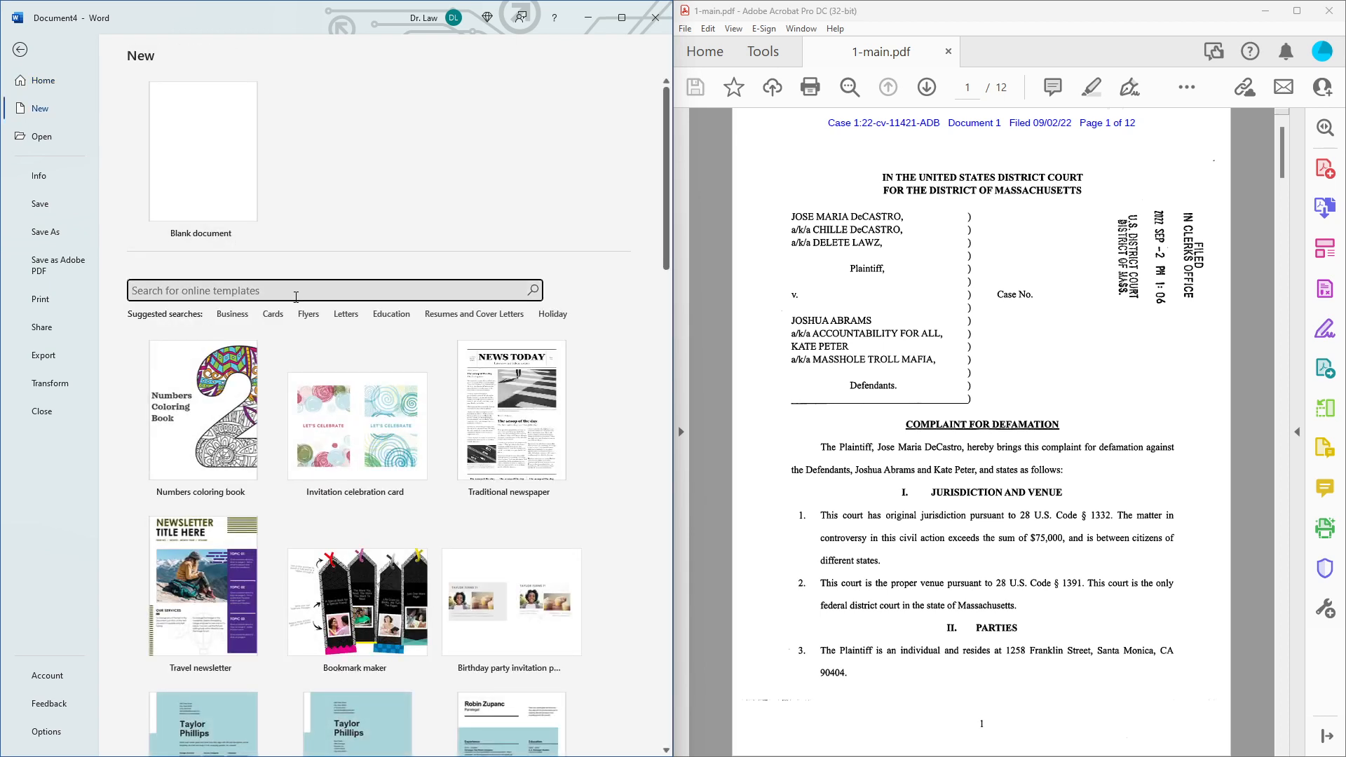
type("legal")
key("Return")
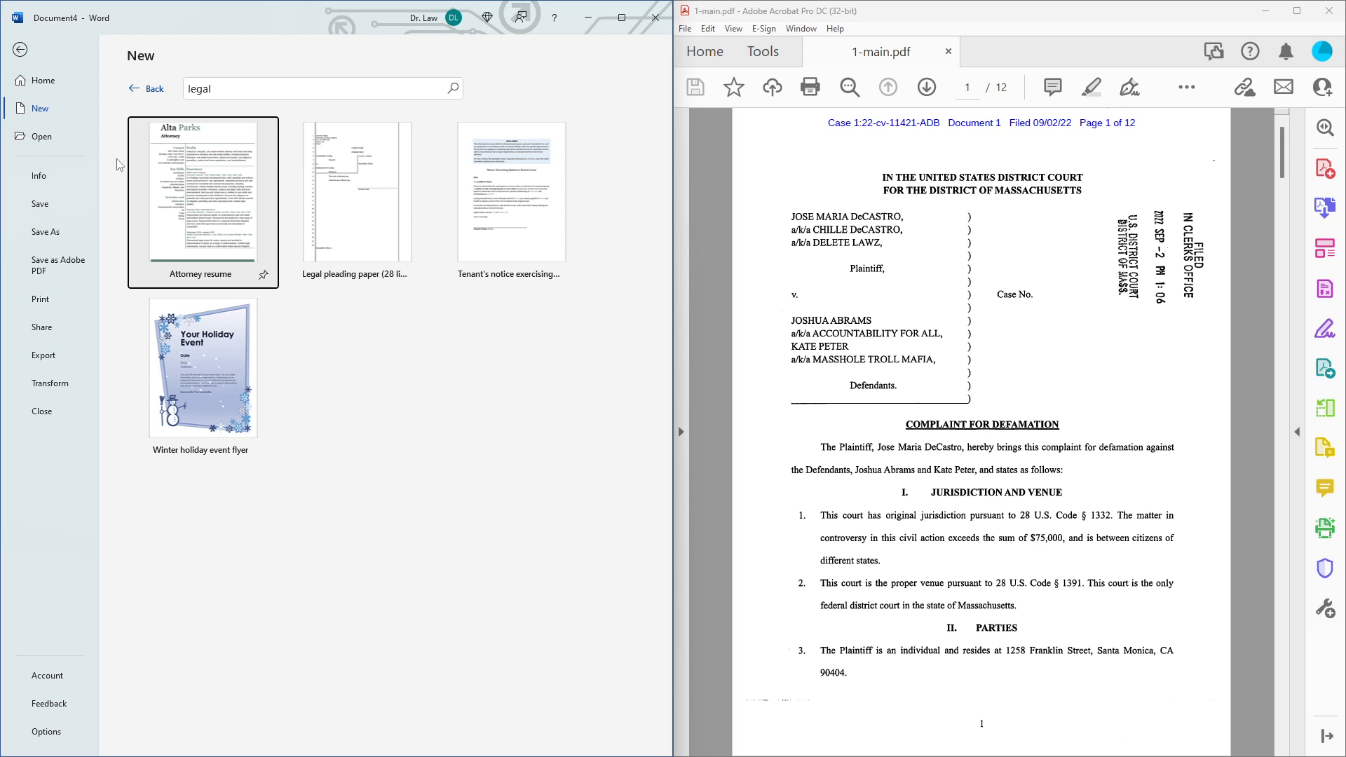
left_click(153, 90)
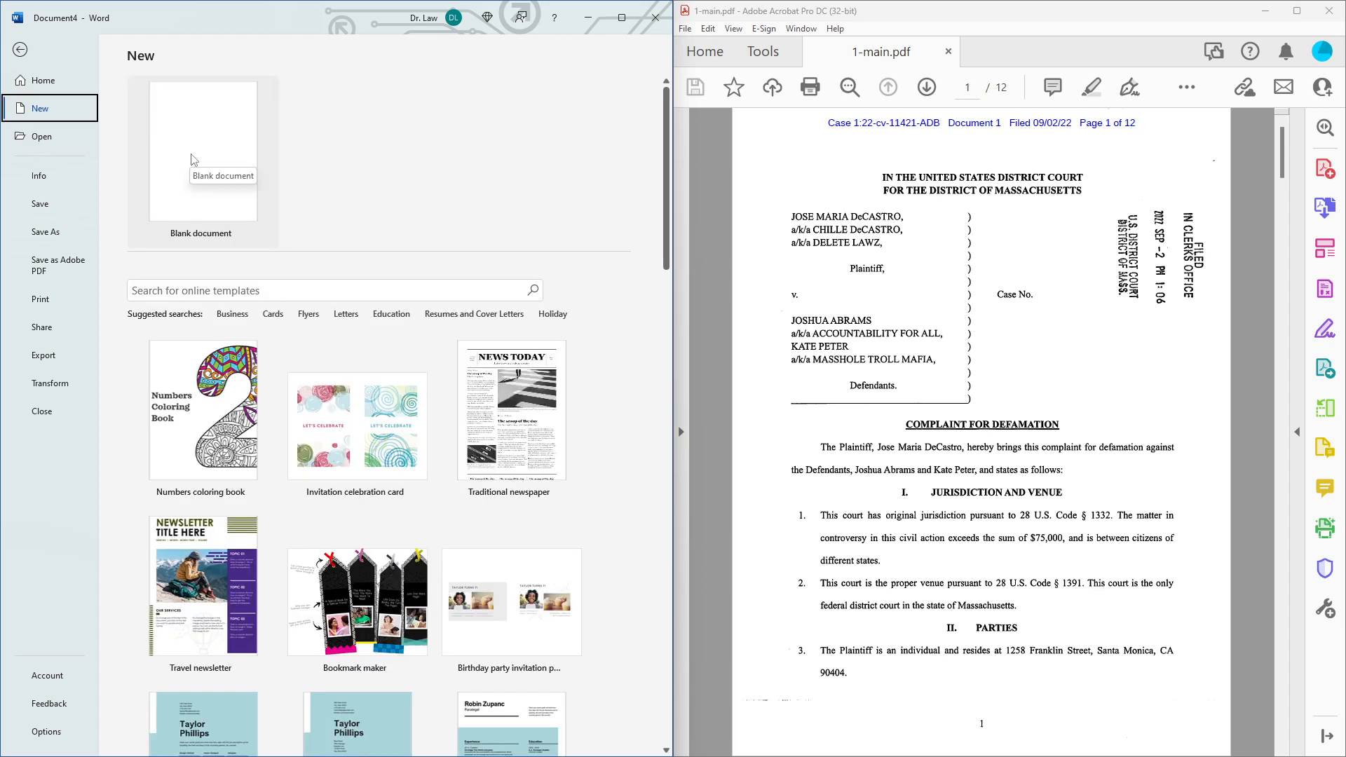
Close the extra blank Document5 and return to Document4 with the Home formatting options shown.
left_click(210, 145)
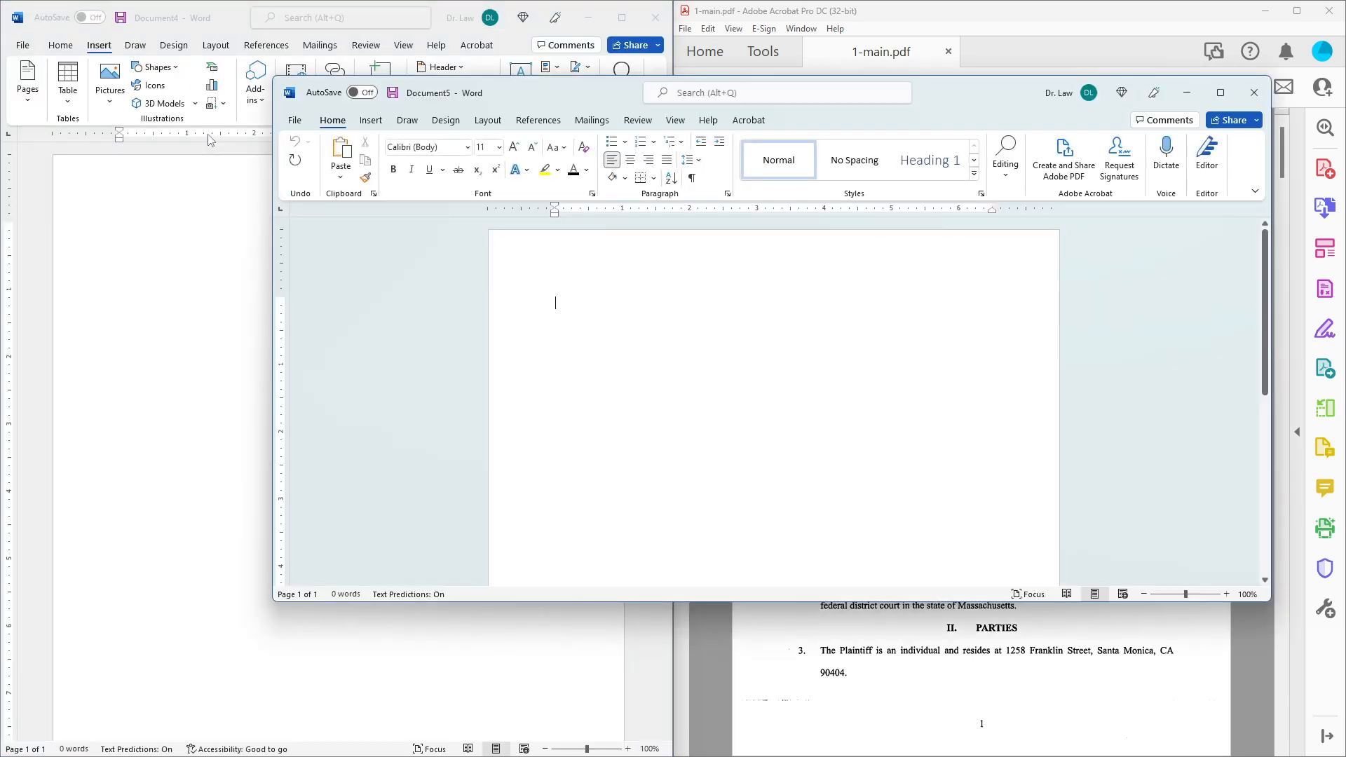
left_click(1254, 93)
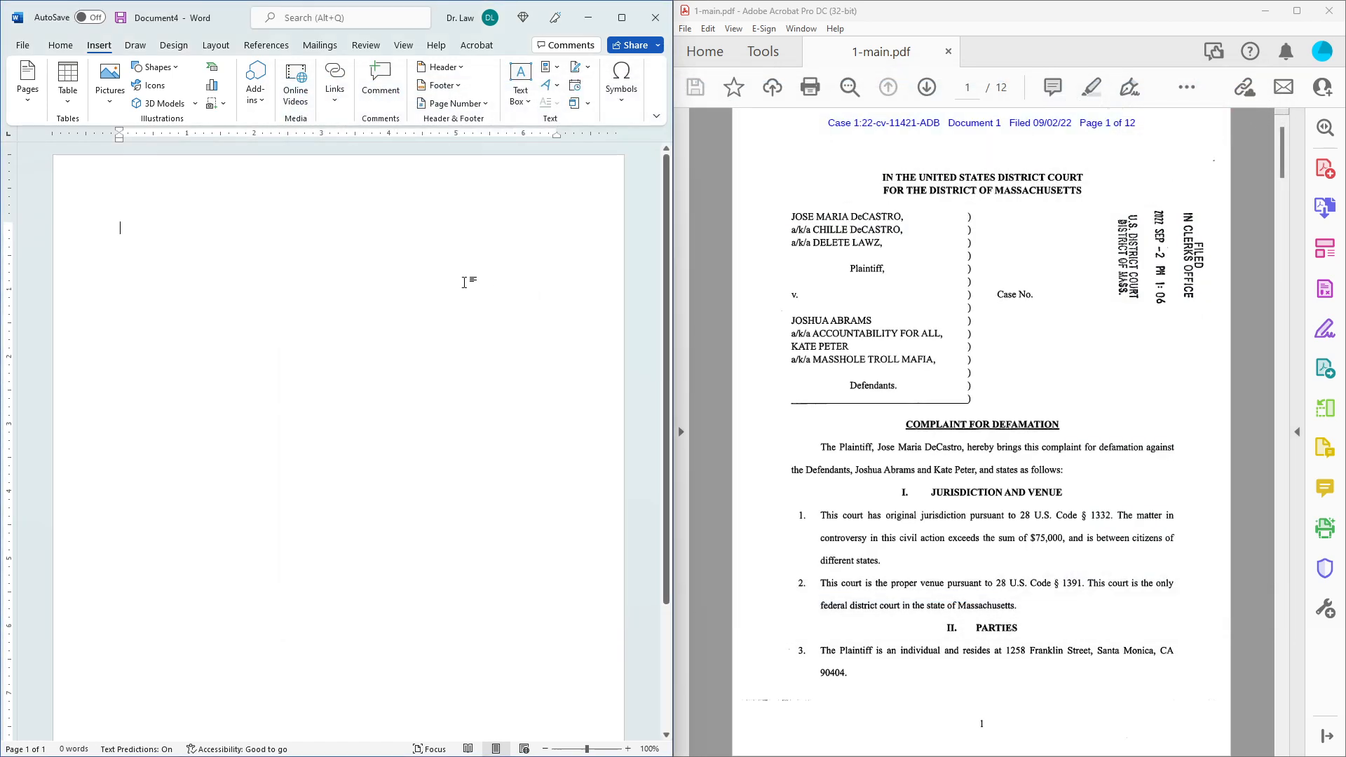
left_click(56, 42)
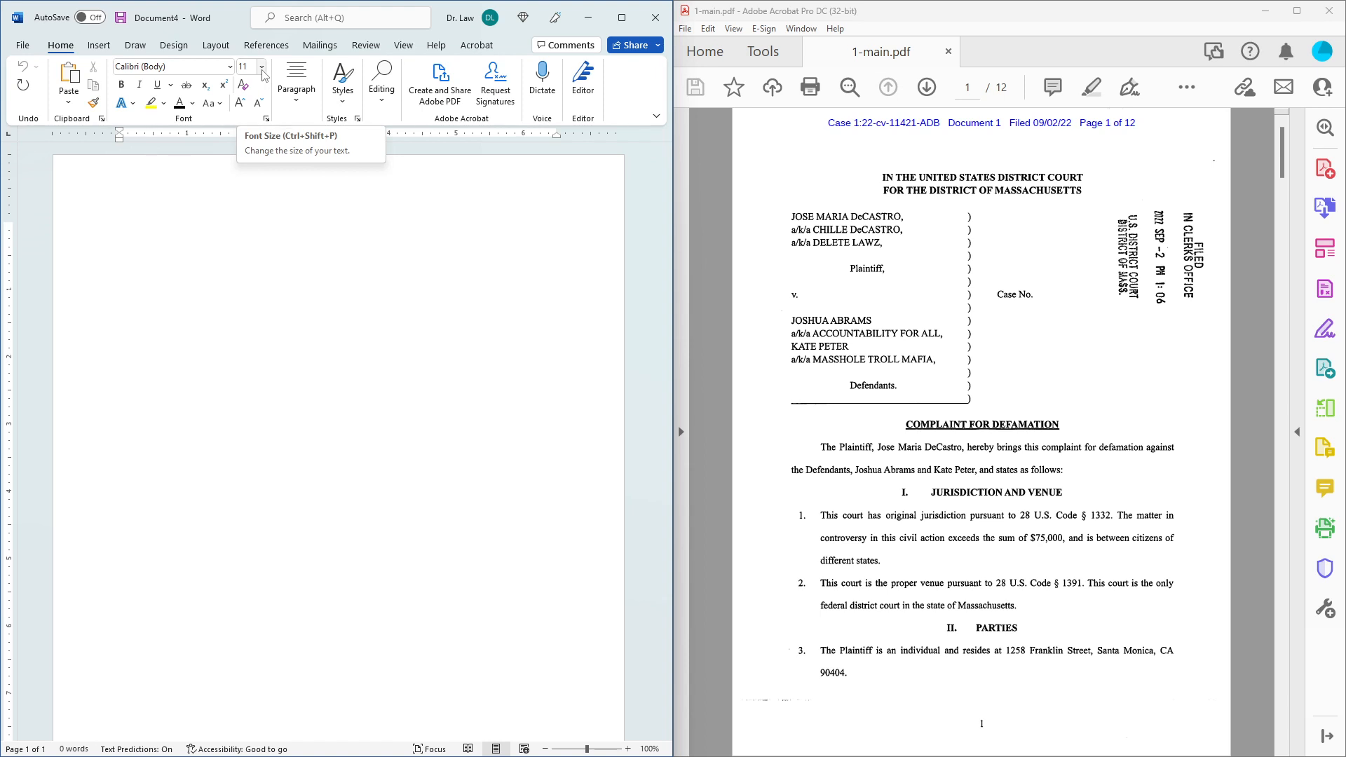
Set the font to Times New Roman at size 14.
left_click(263, 68)
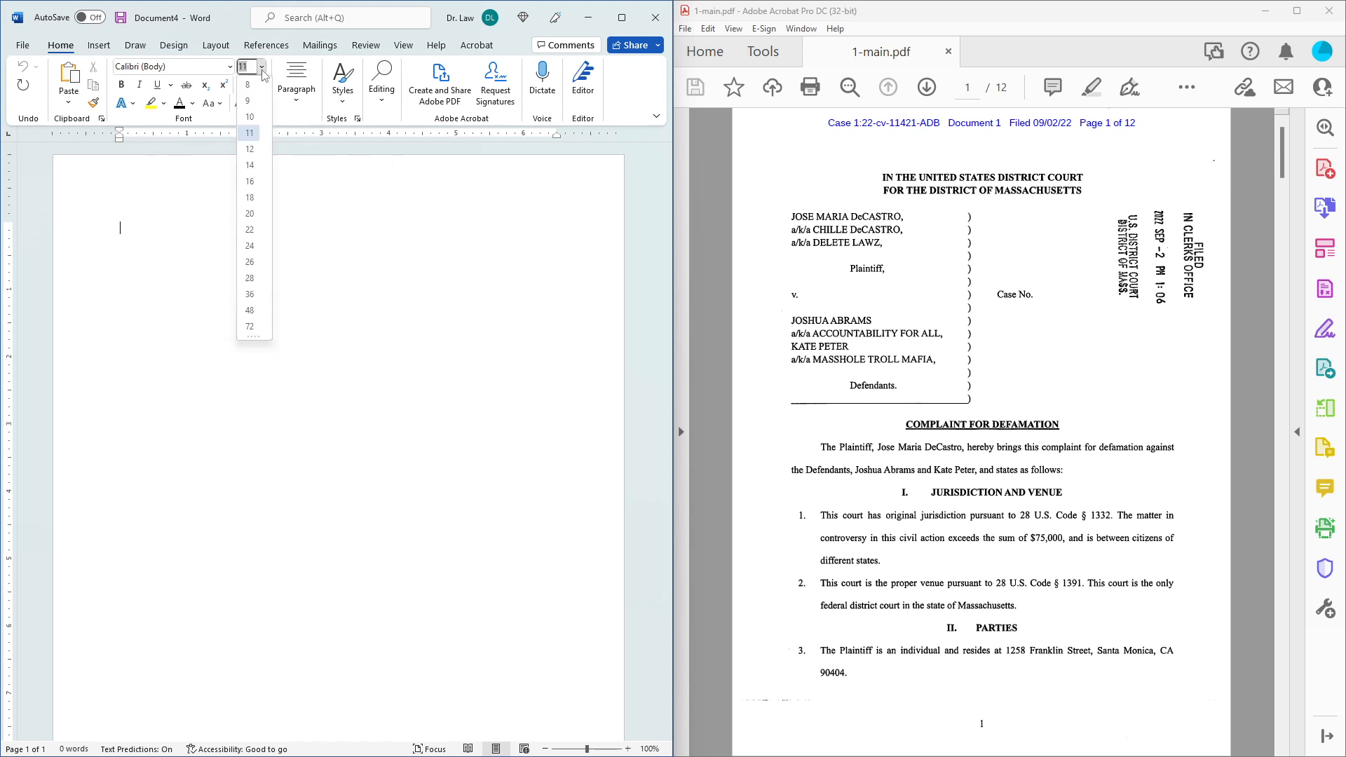
left_click(251, 165)
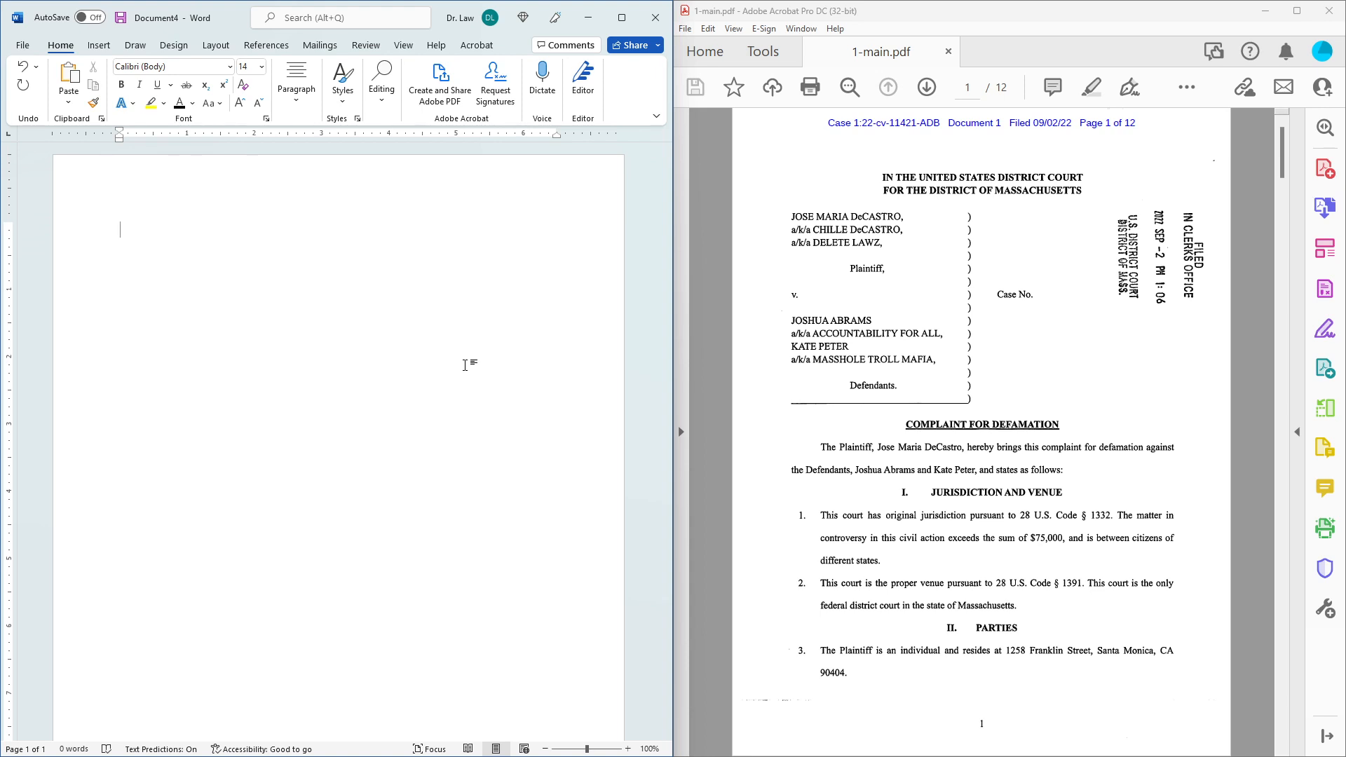
left_click(230, 67)
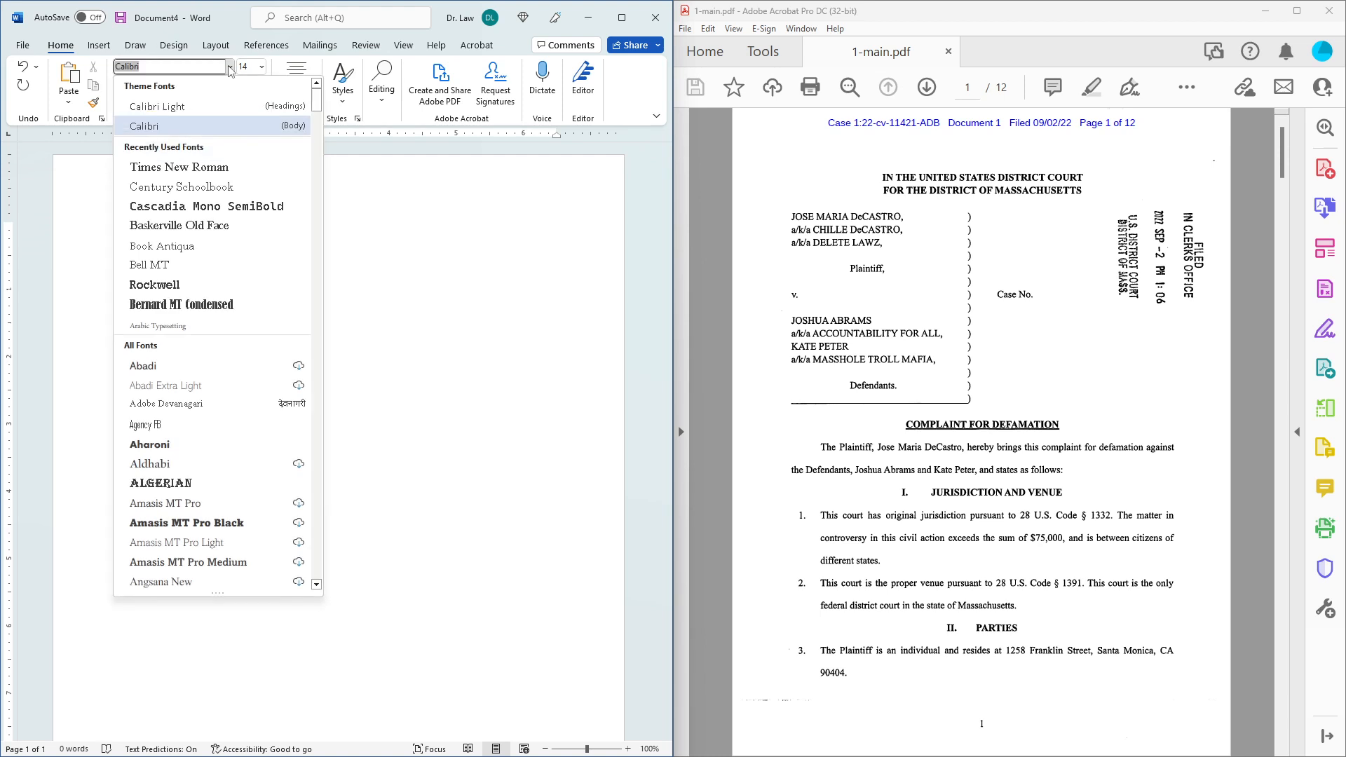
left_click(210, 168)
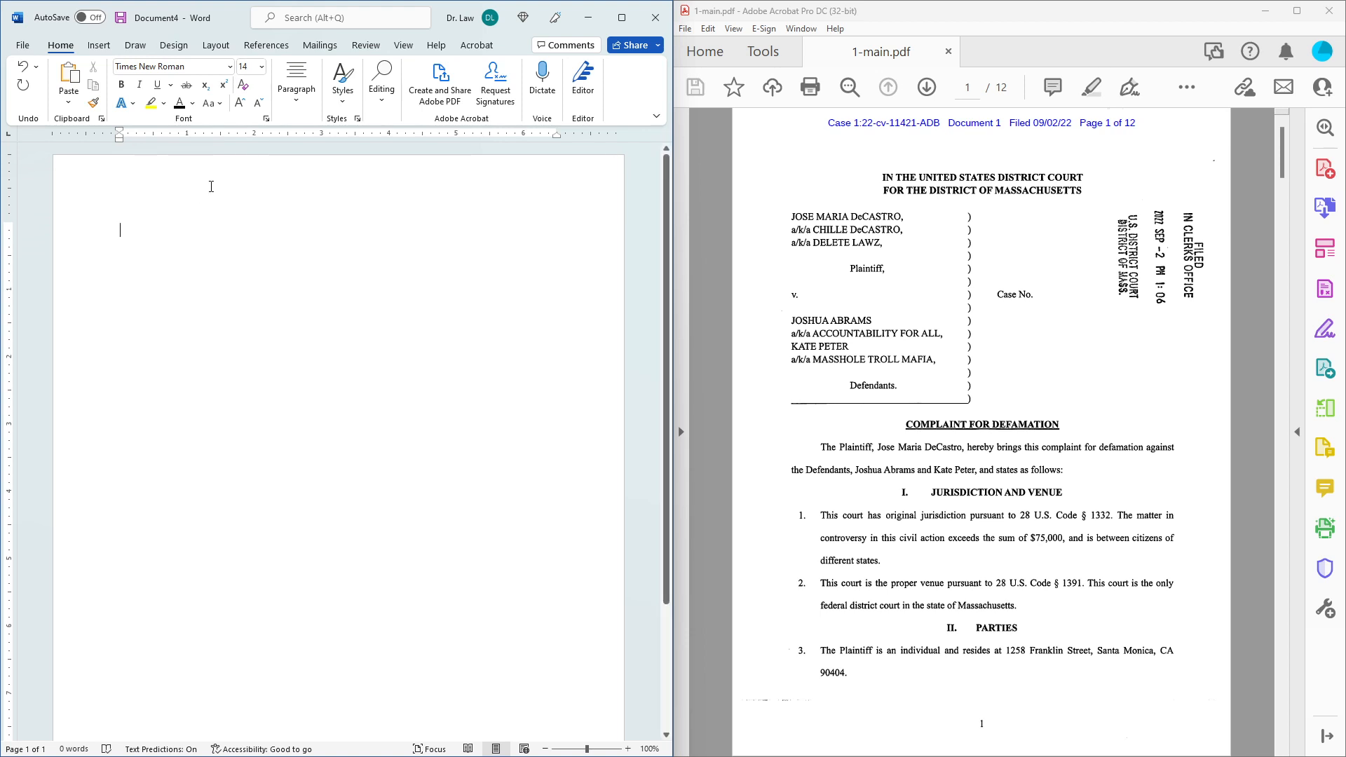
Remove space after paragraphs and set line spacing to 1.5.
left_click(309, 103)
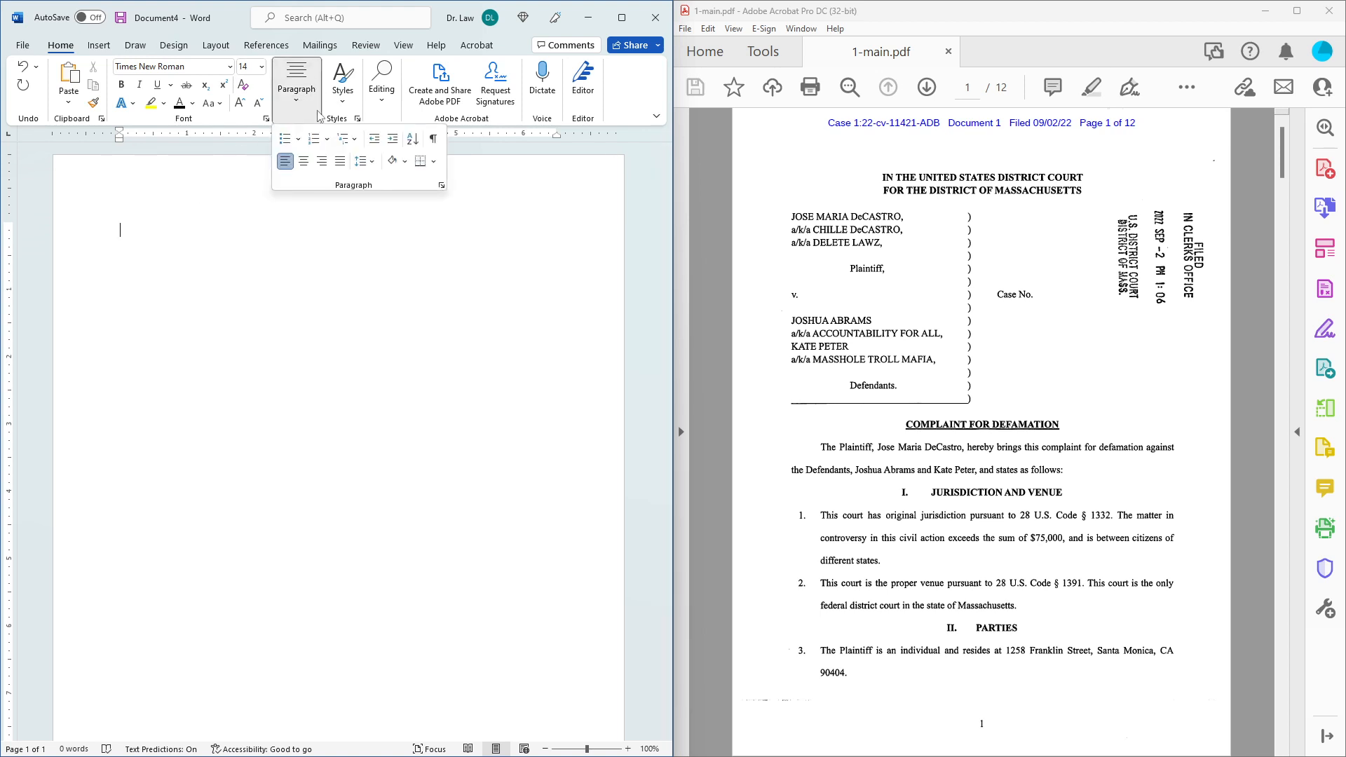
left_click(366, 161)
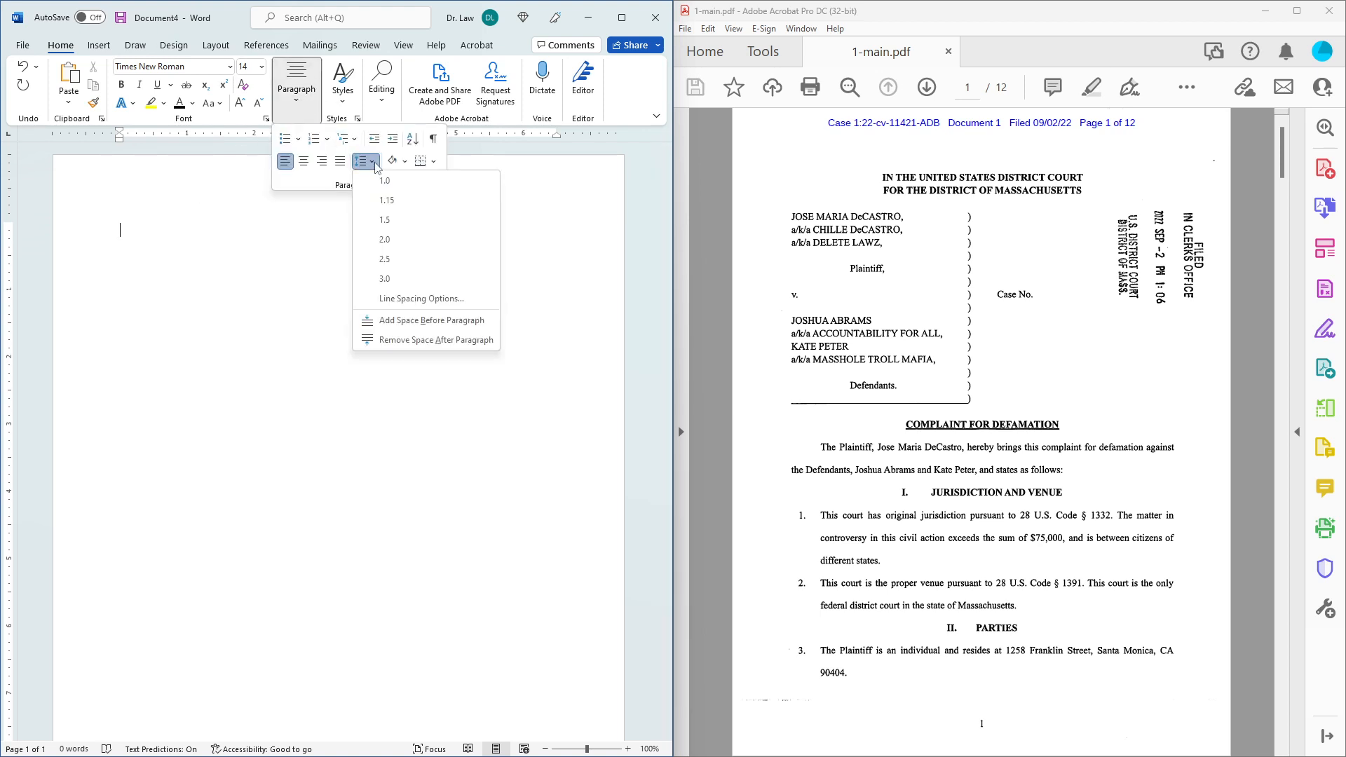
left_click(436, 340)
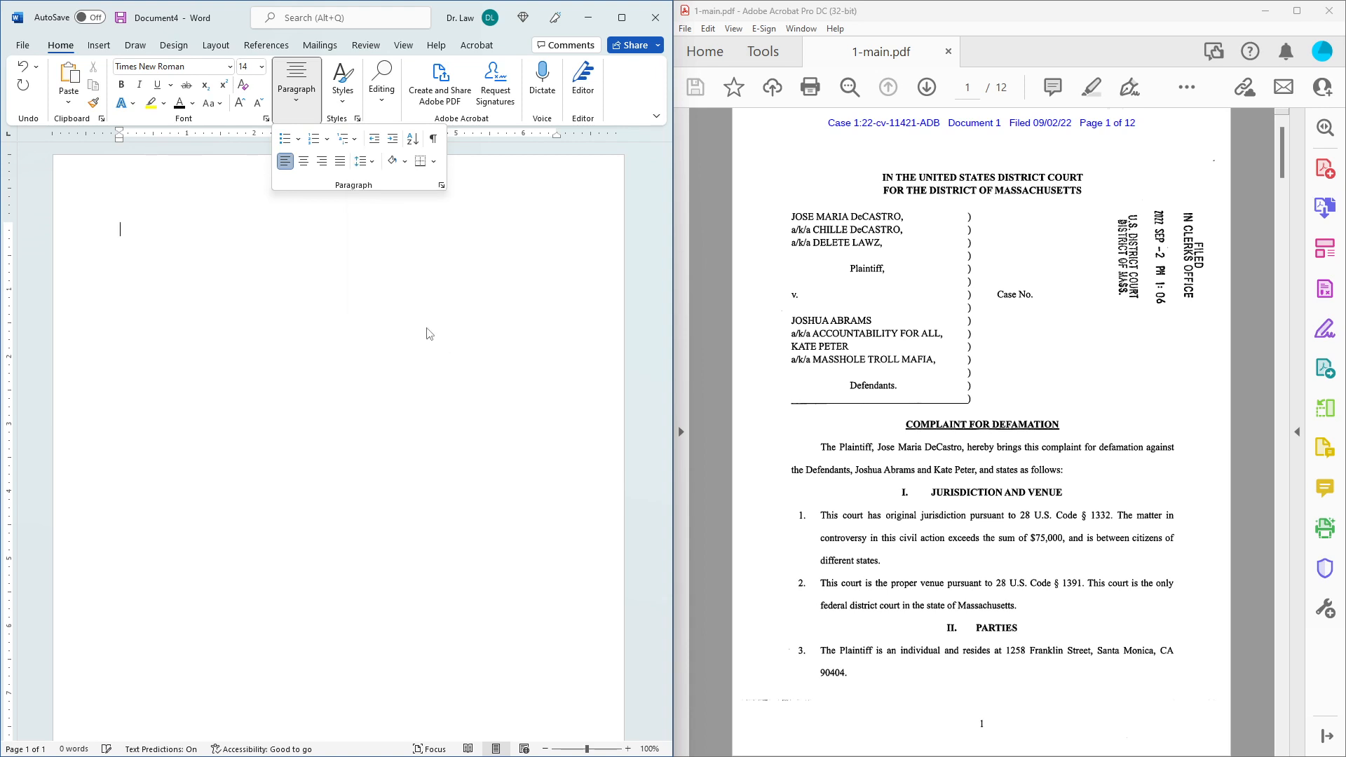
left_click(375, 167)
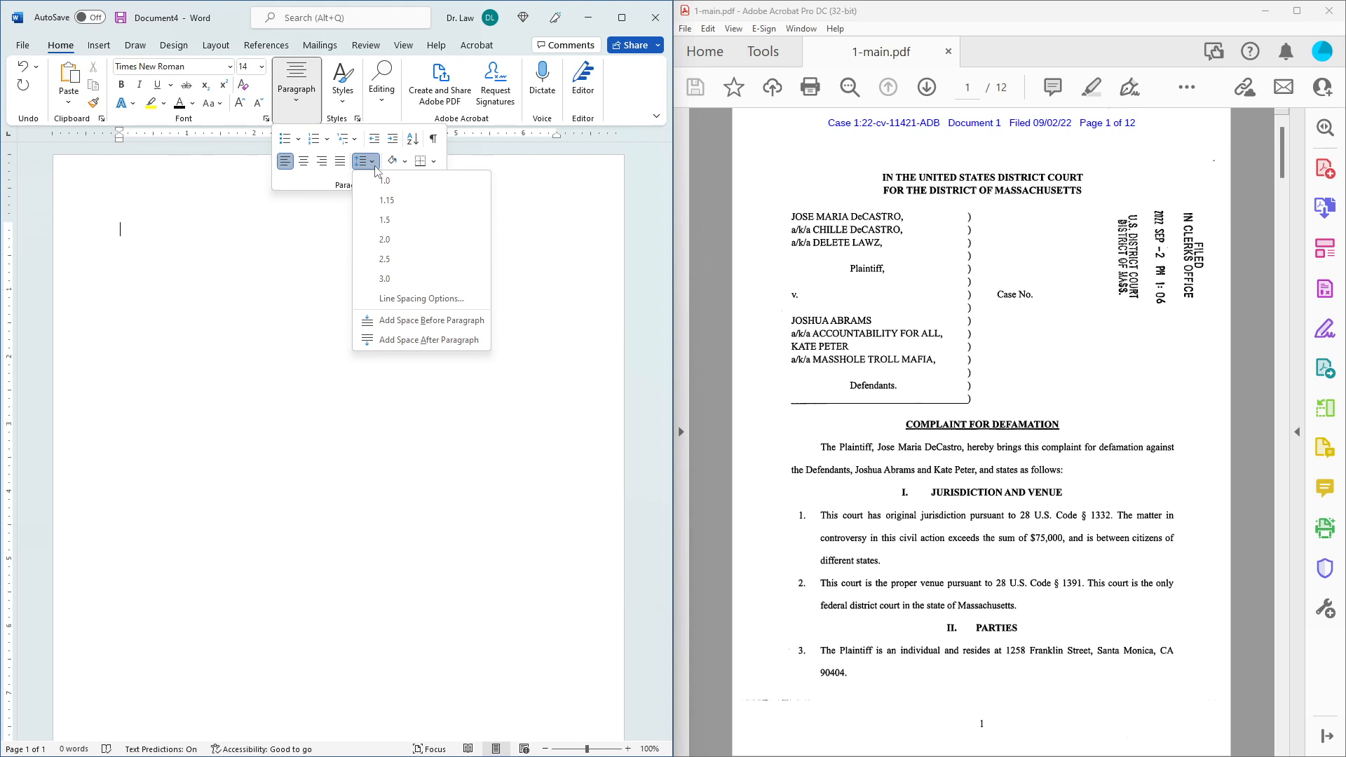
left_click(398, 226)
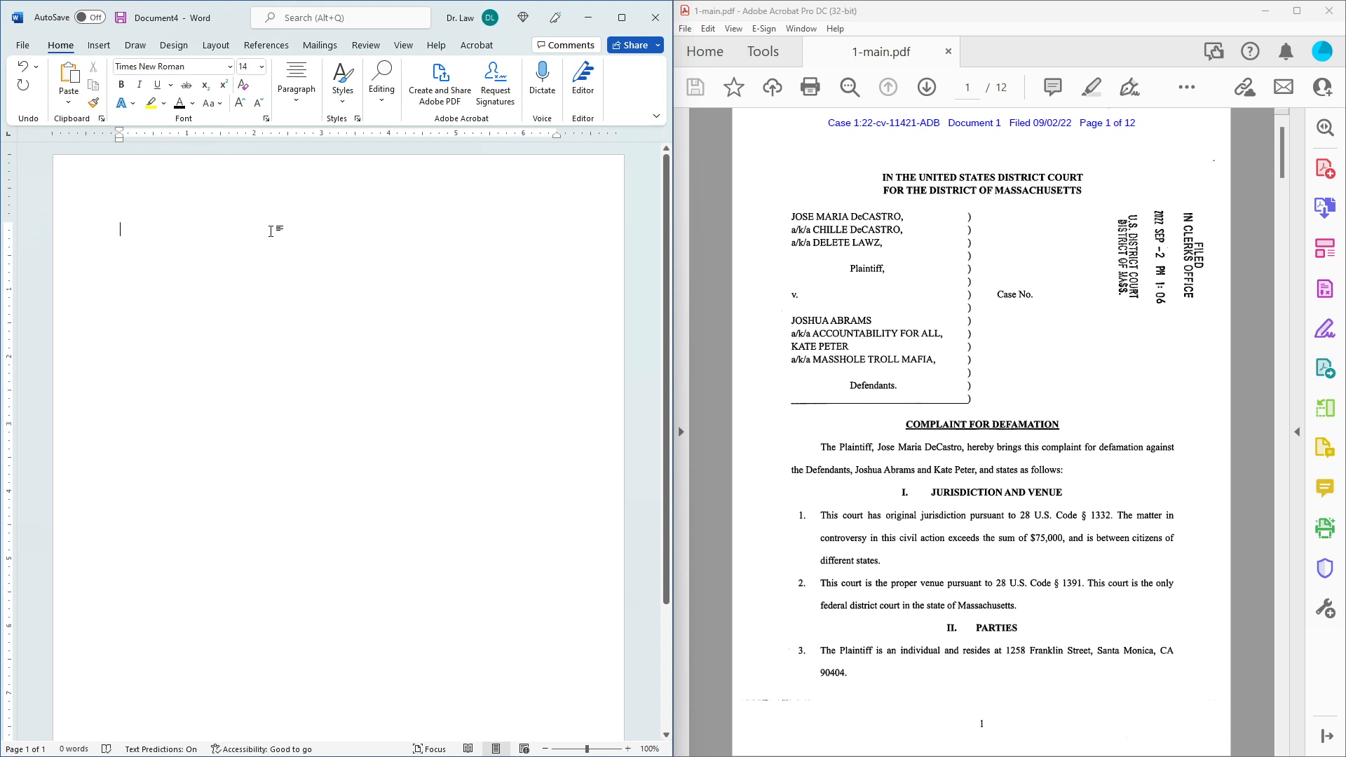
Type the heading lines 'UNITED STATES DISTRICT COURT', 'for the', and 'District of Massachusetts'.
type("U")
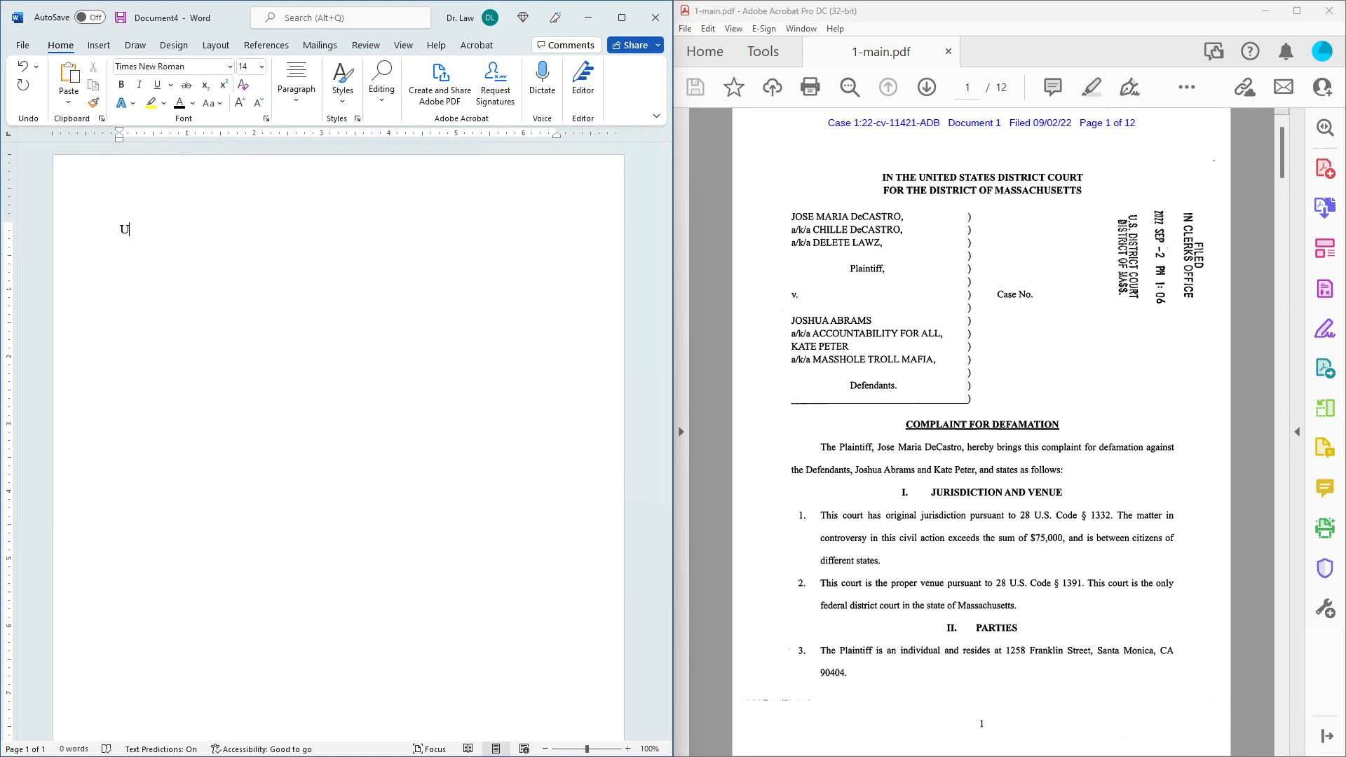
type("NITED STATES DISTRICT")
type("URT")
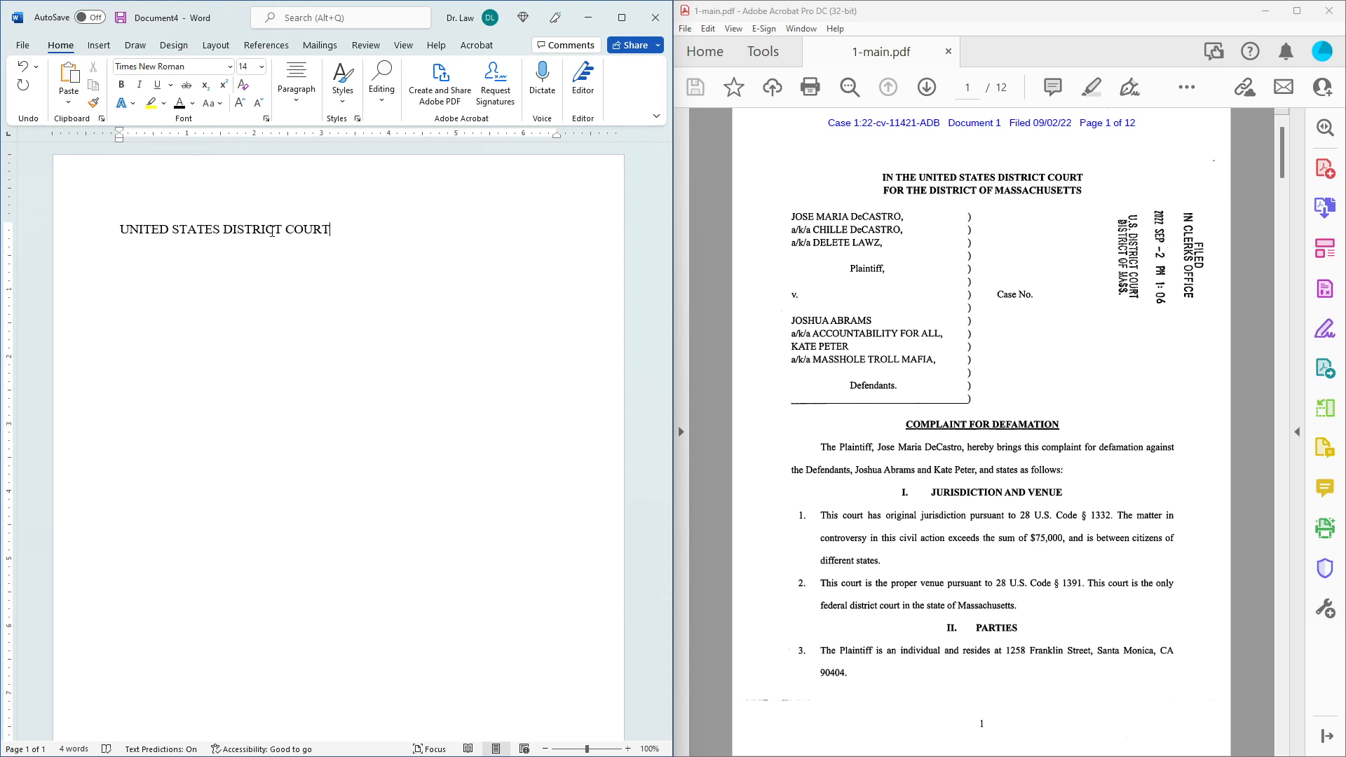
type("For the")
left_click(142, 252)
key("Delete")
type("f")
key("Right")
key("Right")
key("Right")
key("Return")
type("District of Massachusett")
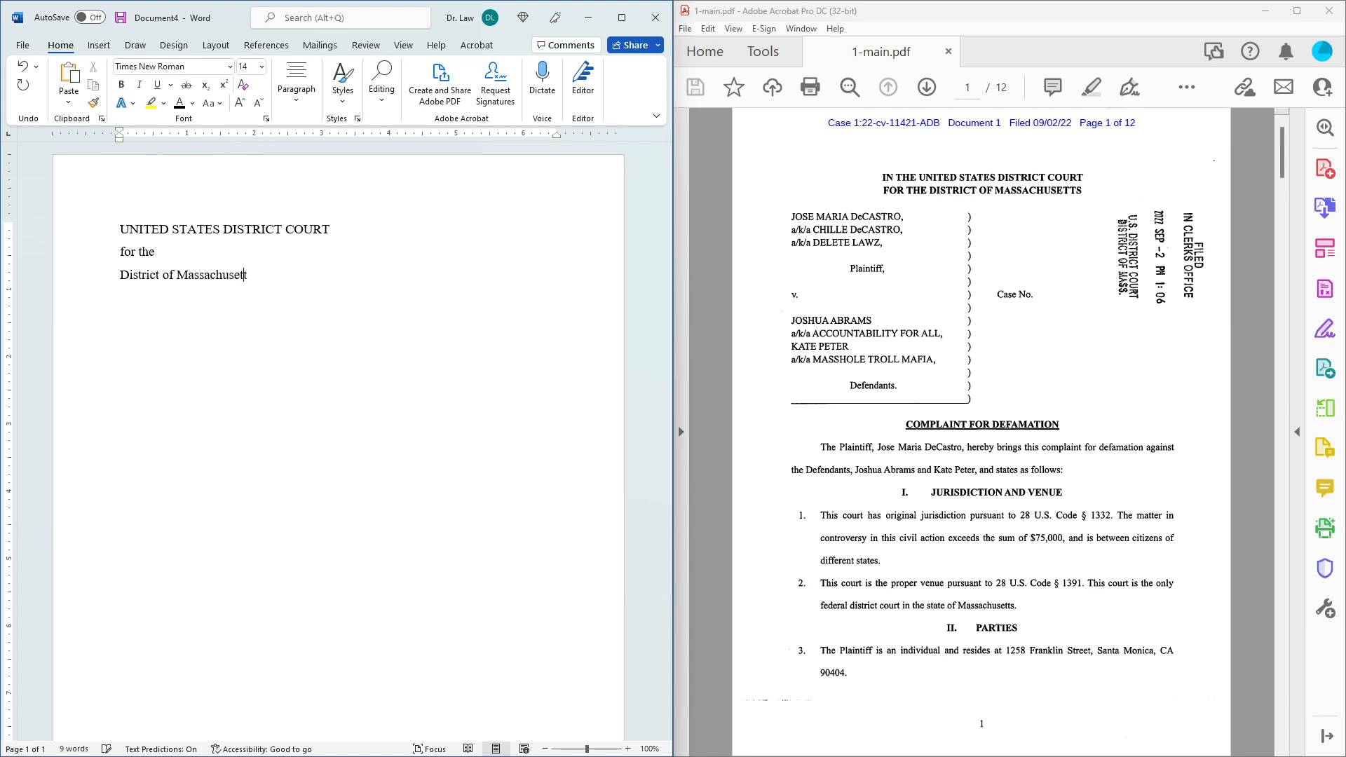
type("s")
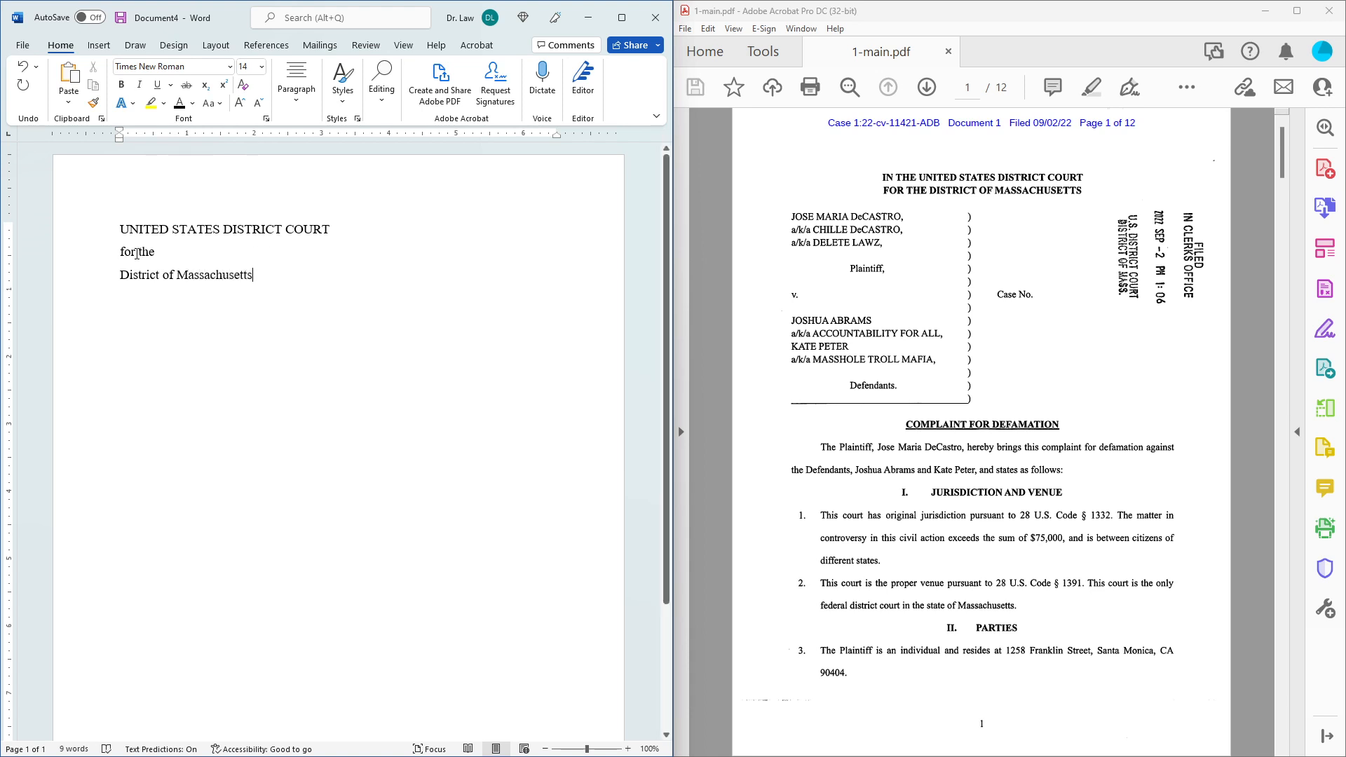
Make the three heading lines bold and centred, then set the line below to plain left-aligned.
left_click_drag(275, 272, 120, 228)
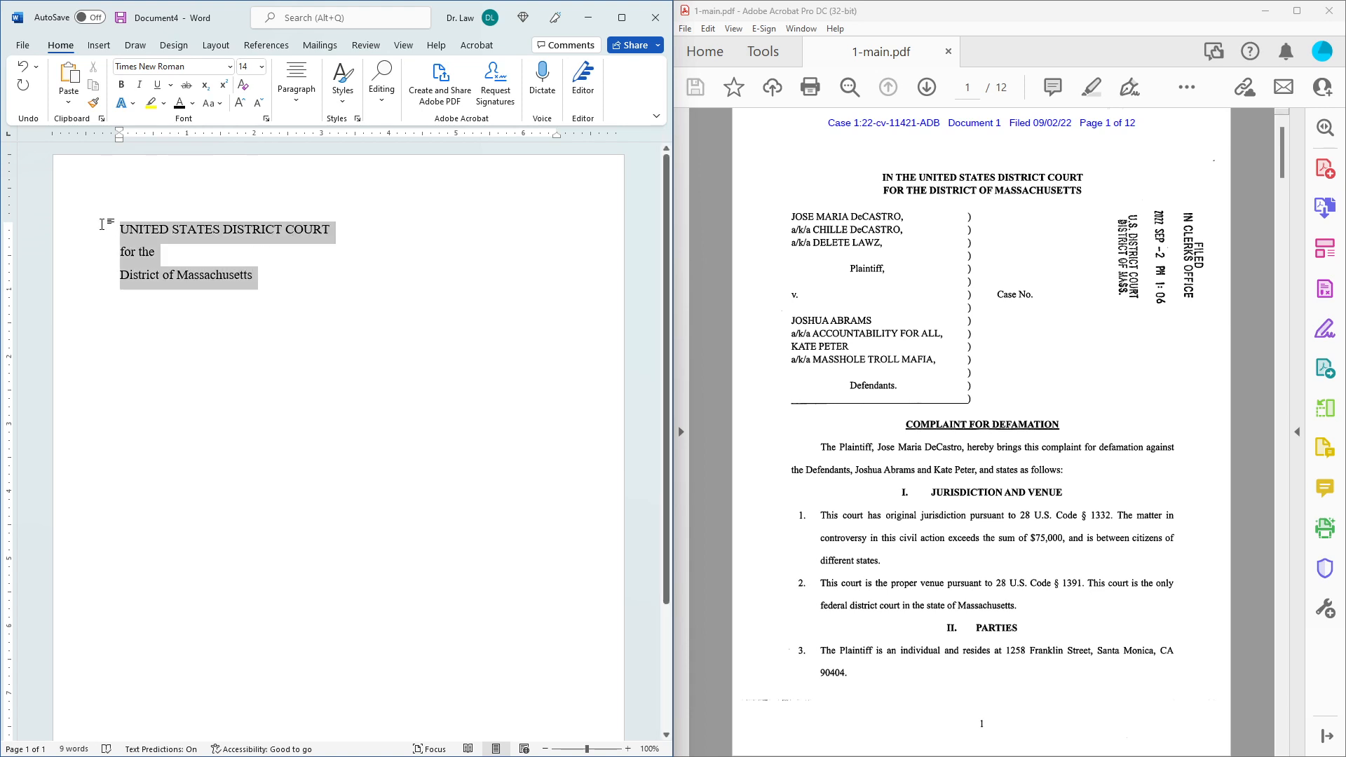
left_click(121, 84)
left_click(297, 83)
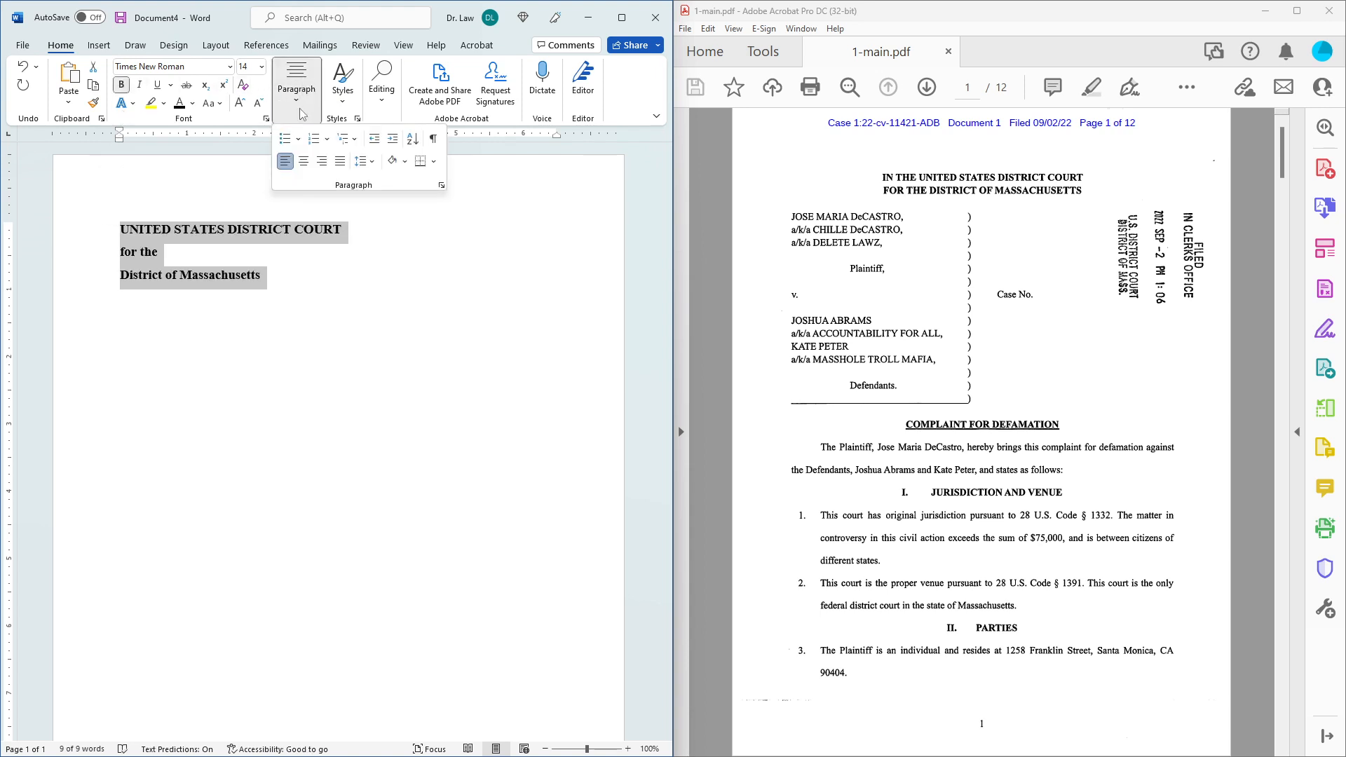
left_click(303, 163)
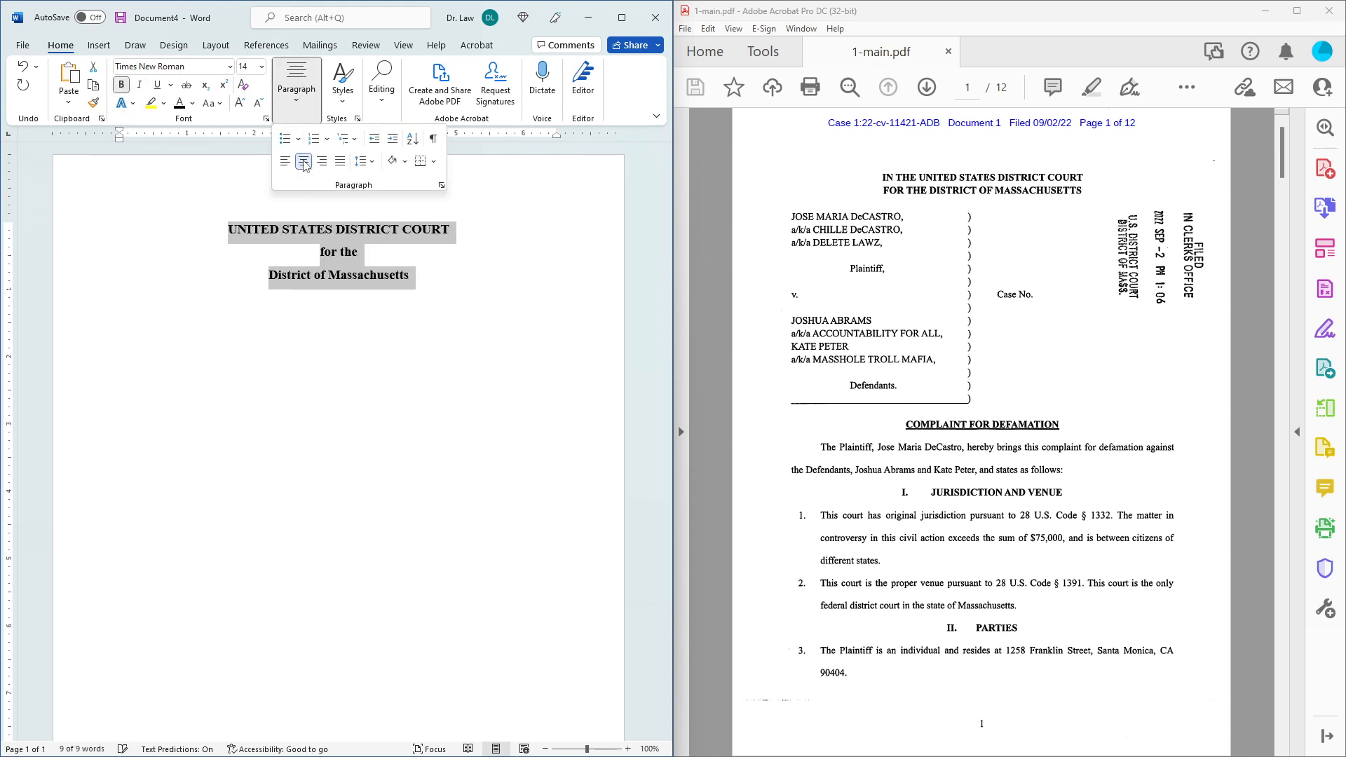
left_click(446, 303)
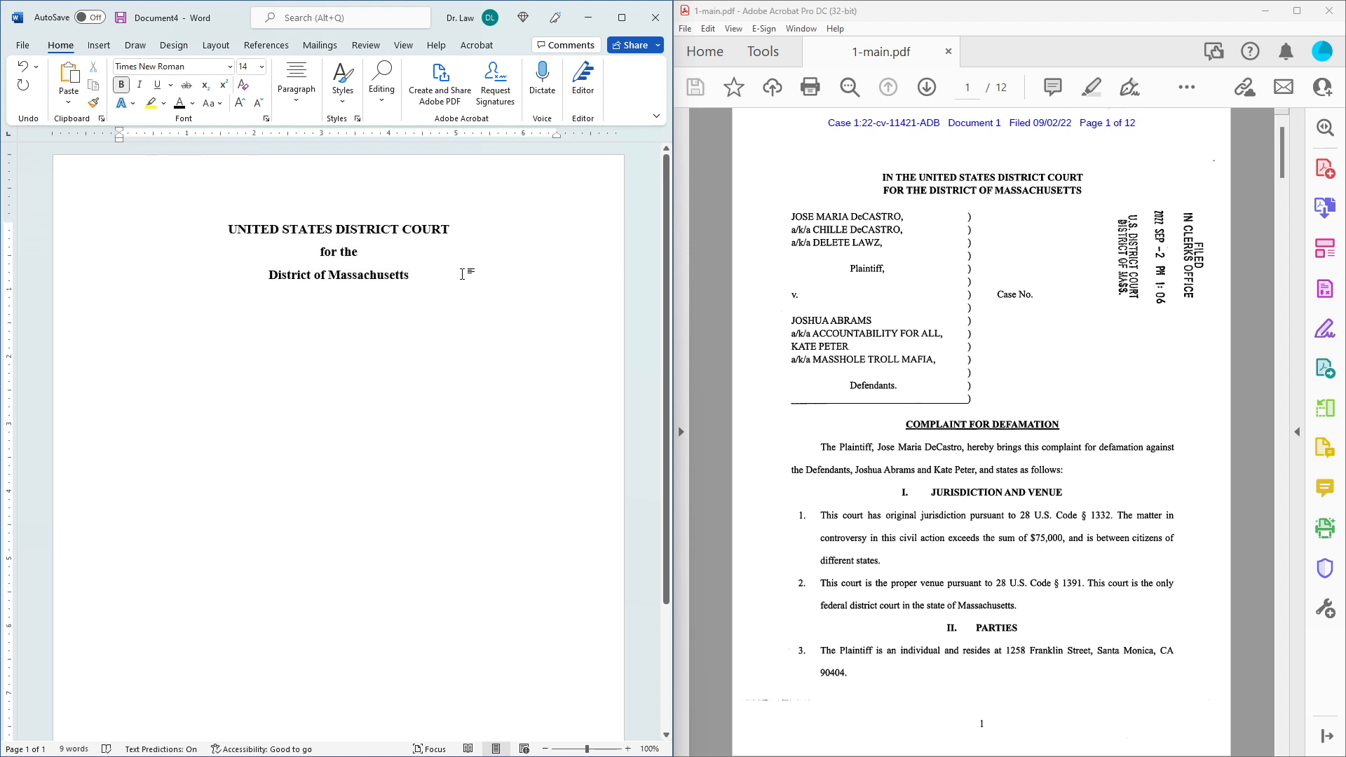
left_click(120, 84)
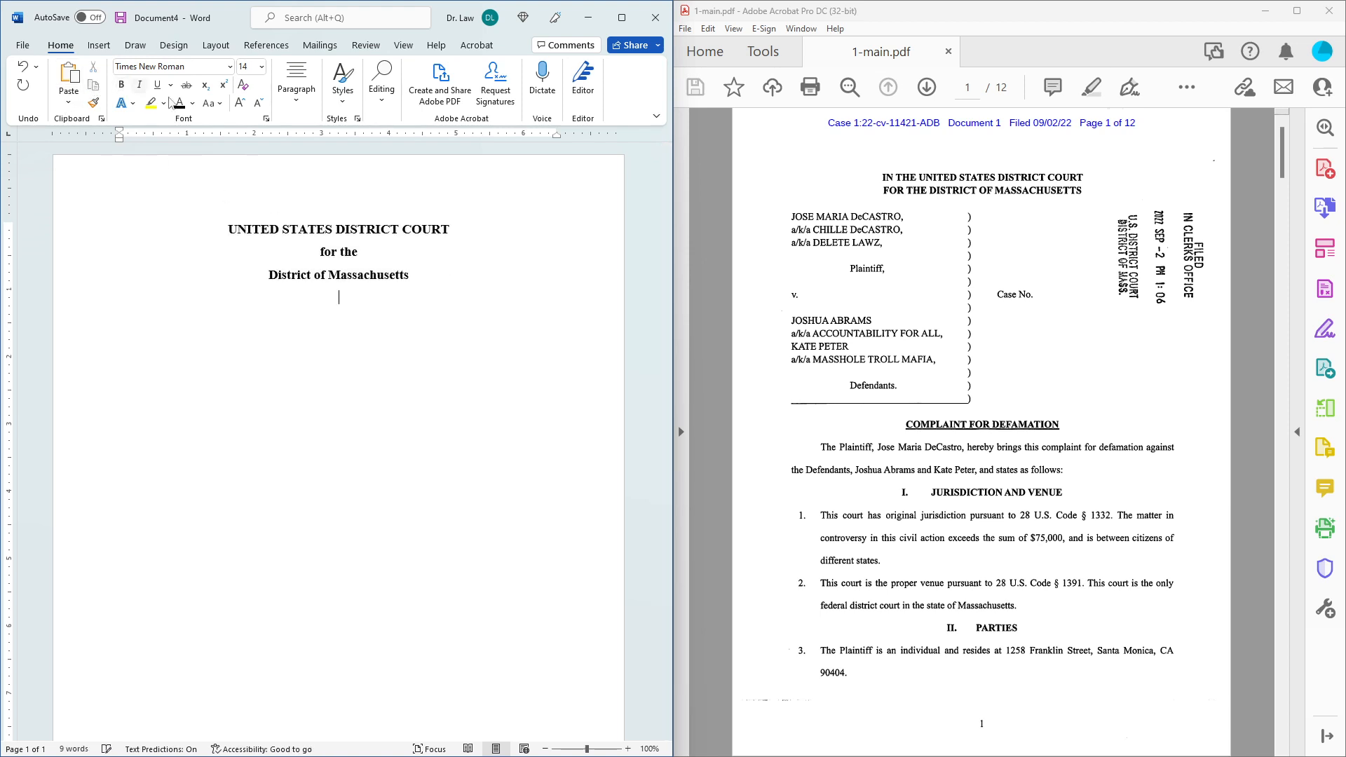
left_click(293, 109)
left_click(285, 161)
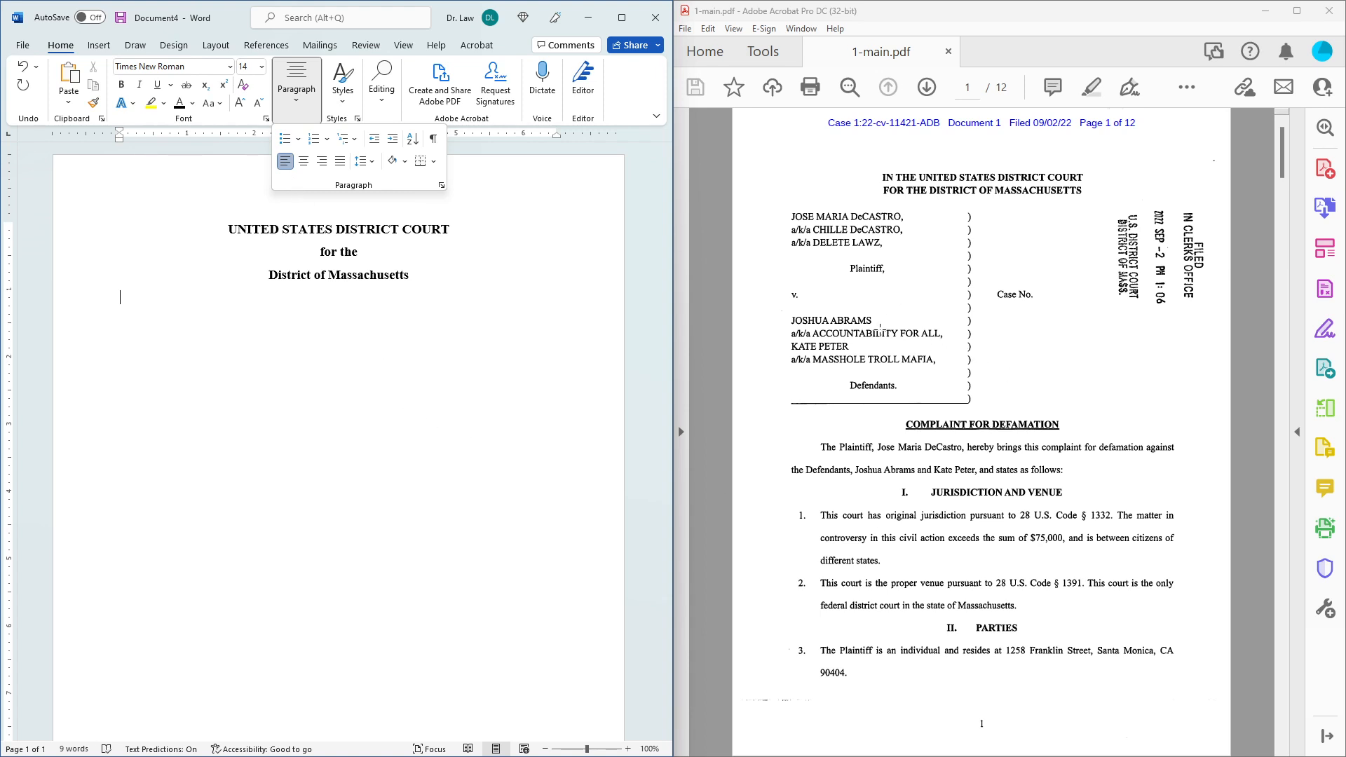
Insert a 3-column by 8-row table from the Insert tab's Table grid.
left_click(99, 47)
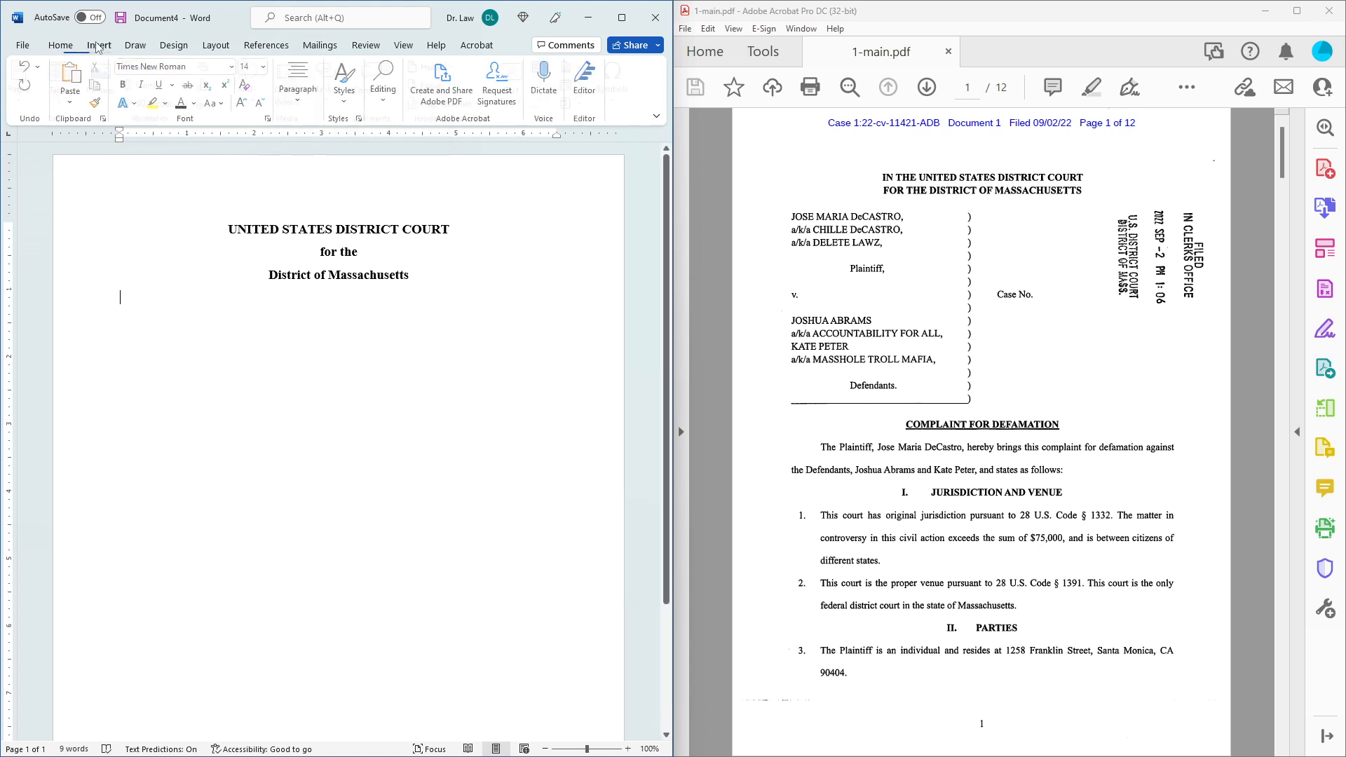
left_click(69, 104)
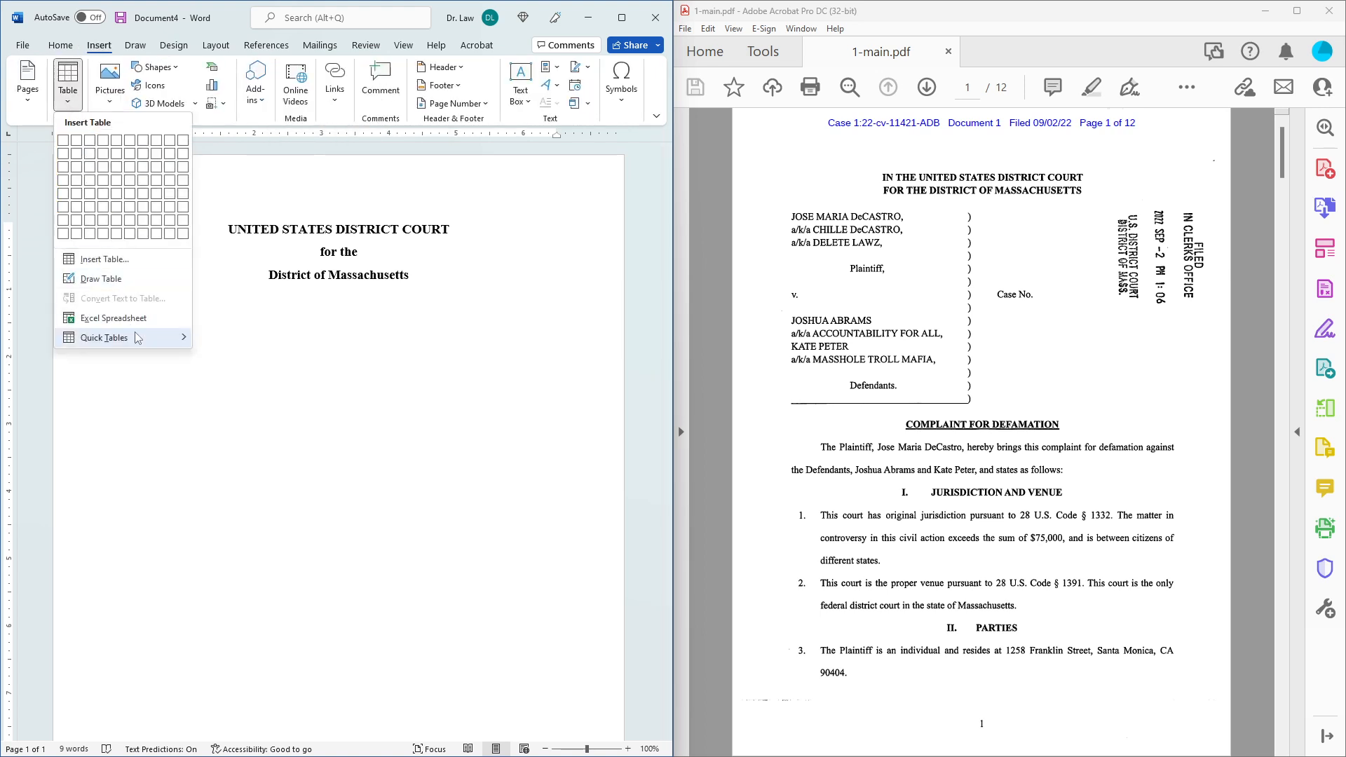
mouse_move(138, 338)
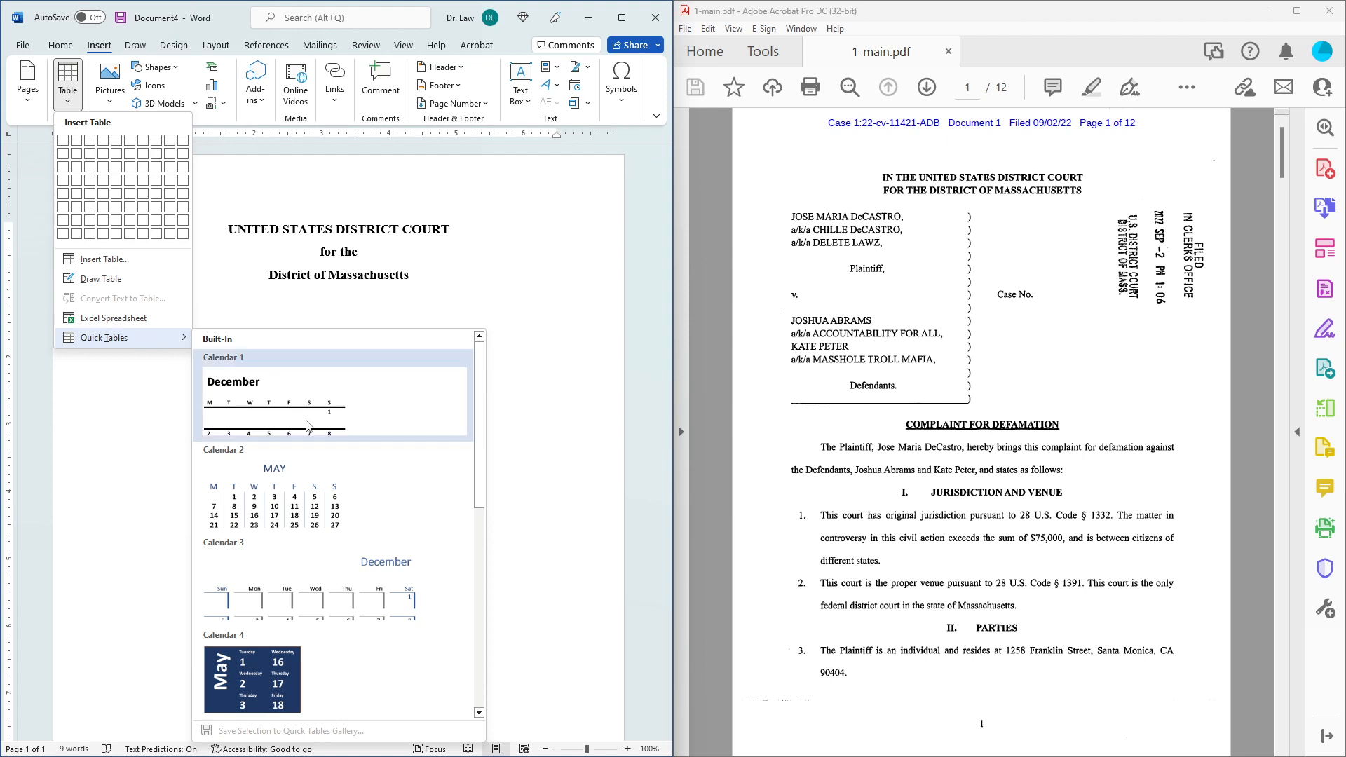
scroll(309, 427, "down", 5)
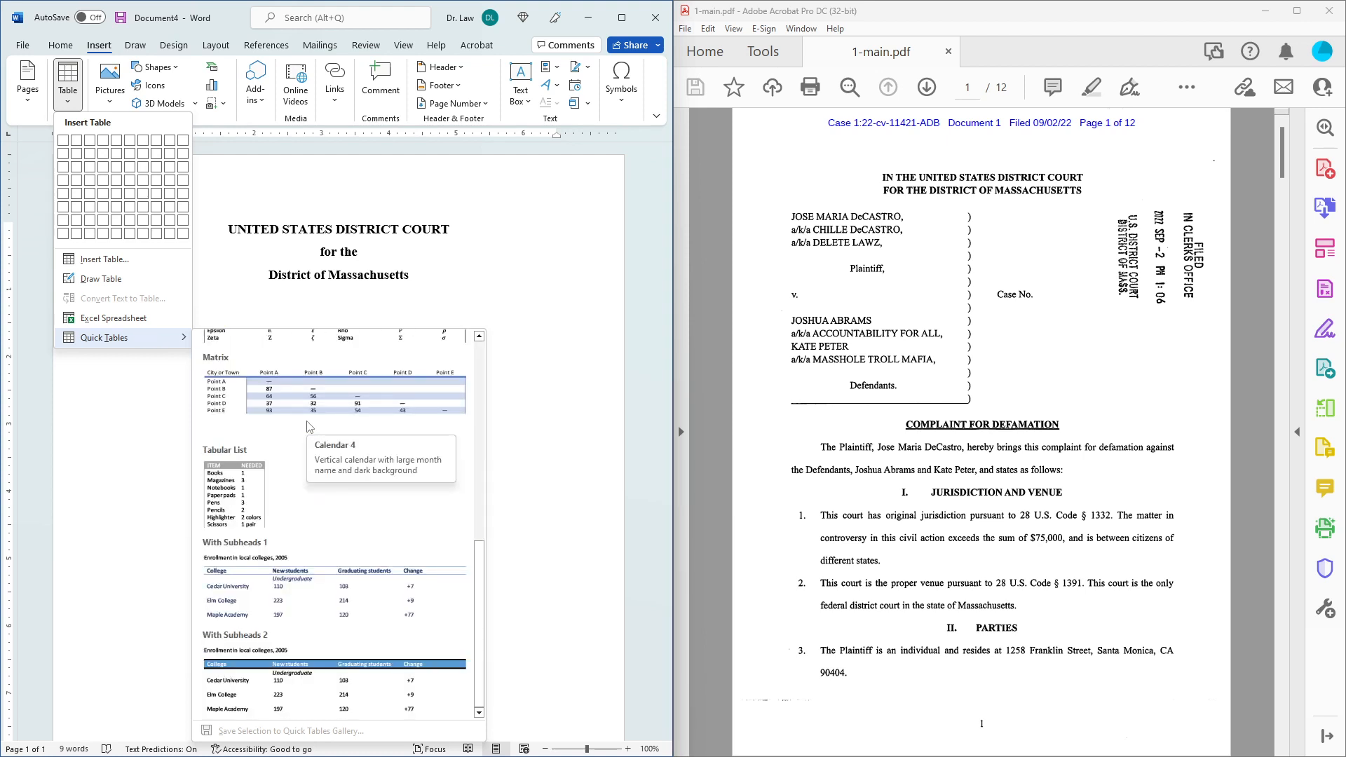
scroll(308, 427, "up", 5)
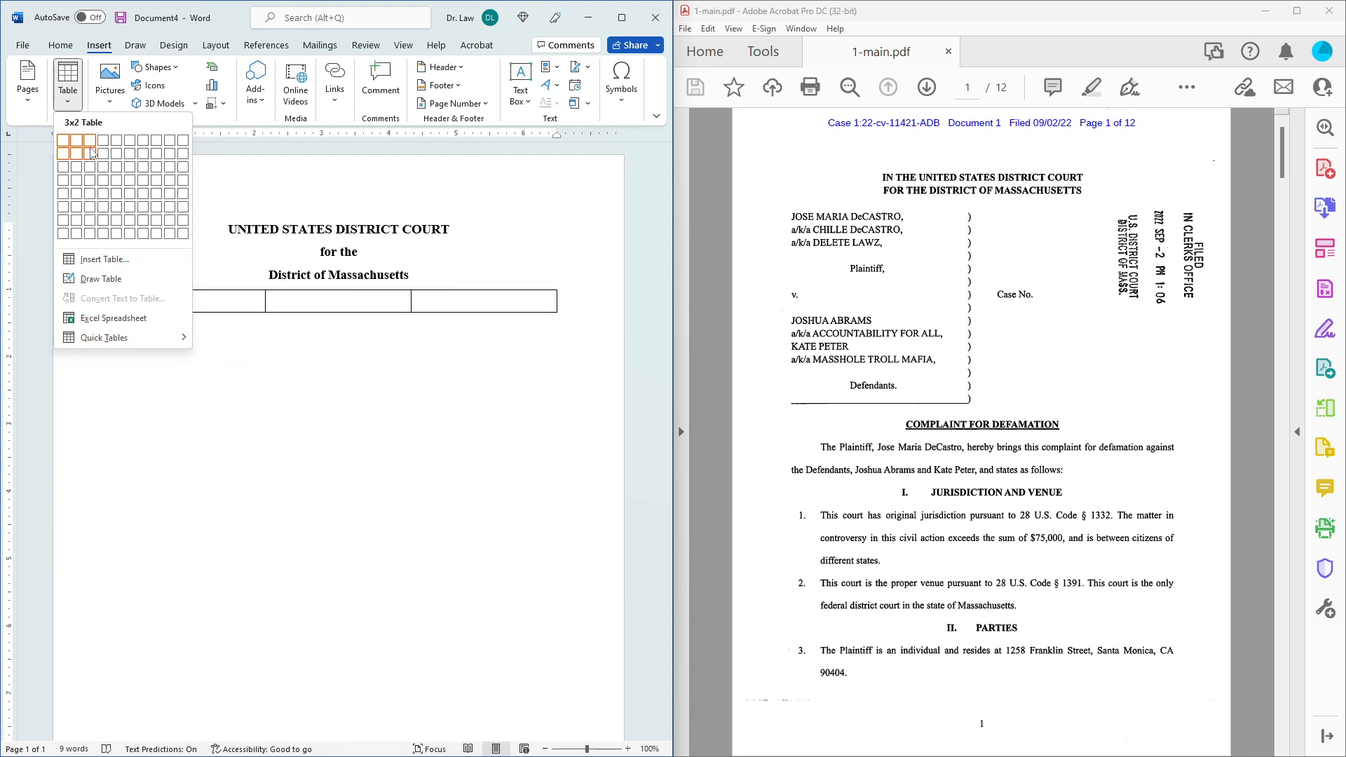
left_click(91, 234)
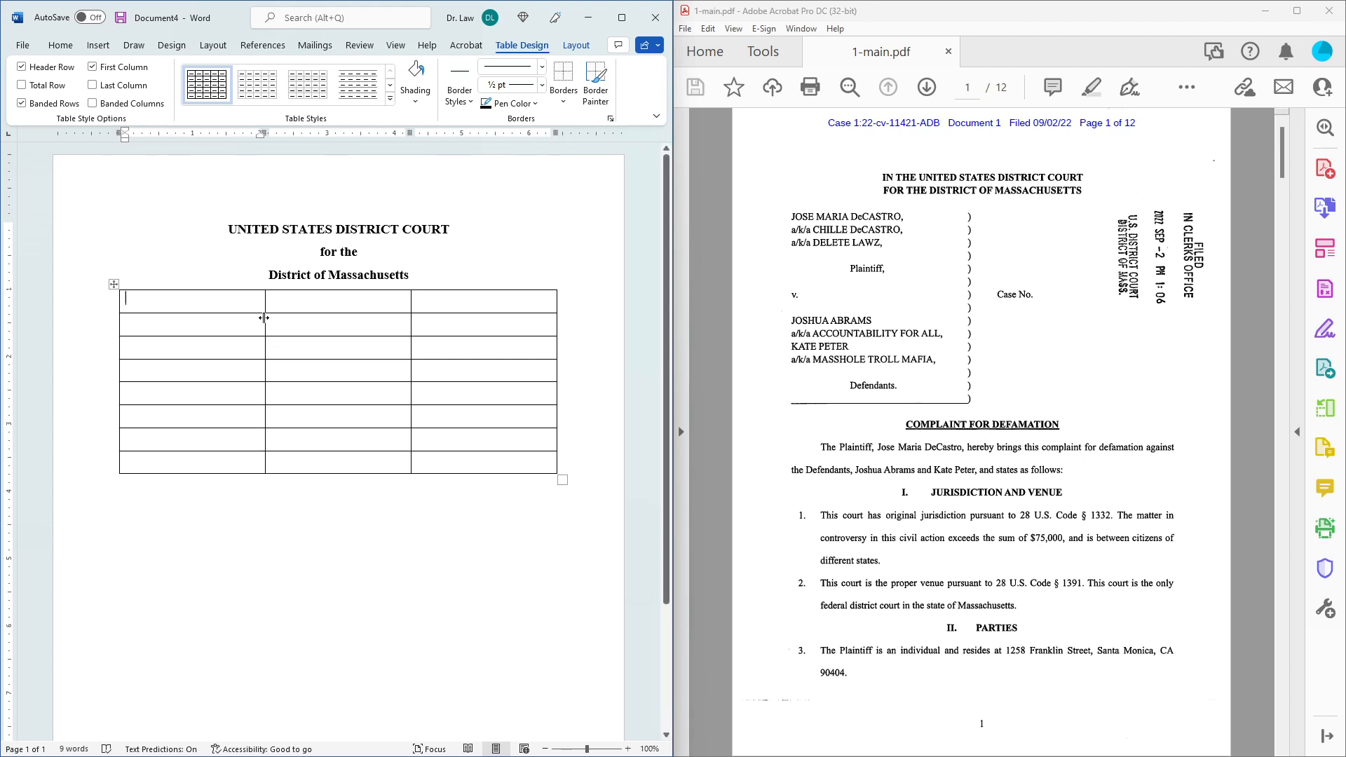
Widen the first table column and narrow the middle column to a thin strip.
left_click_drag(263, 318, 330, 314)
left_click_drag(411, 313, 342, 308)
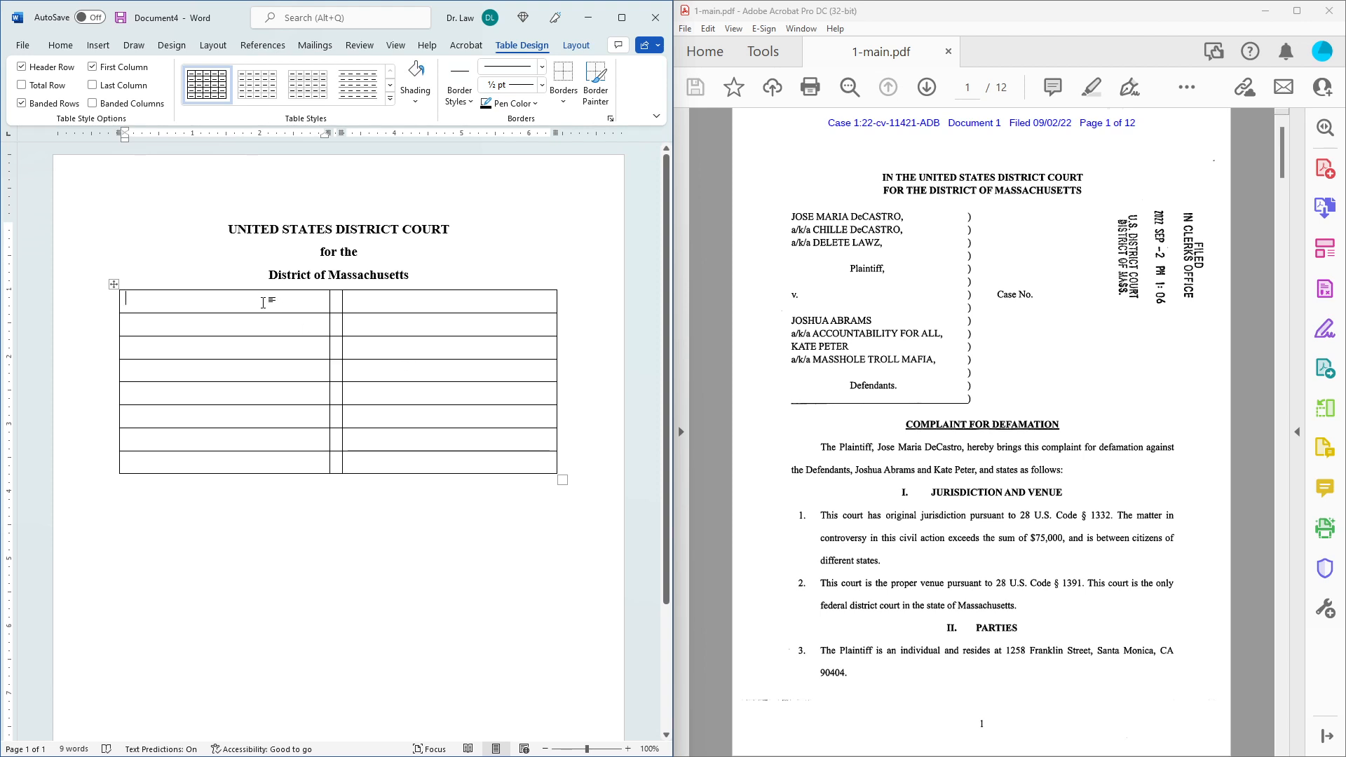
left_click(204, 300)
Select the whole table and set its line spacing to 1.0.
left_click(112, 284)
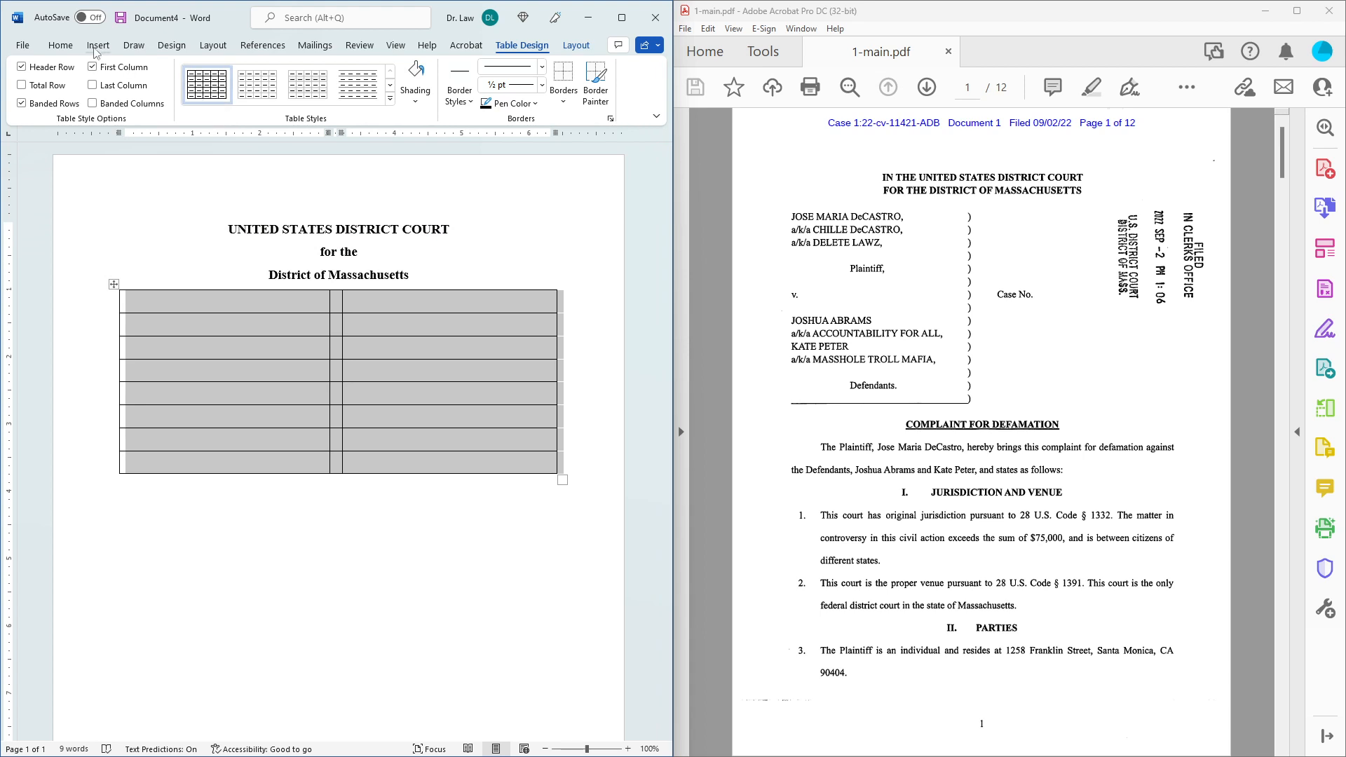
left_click(61, 45)
left_click(300, 98)
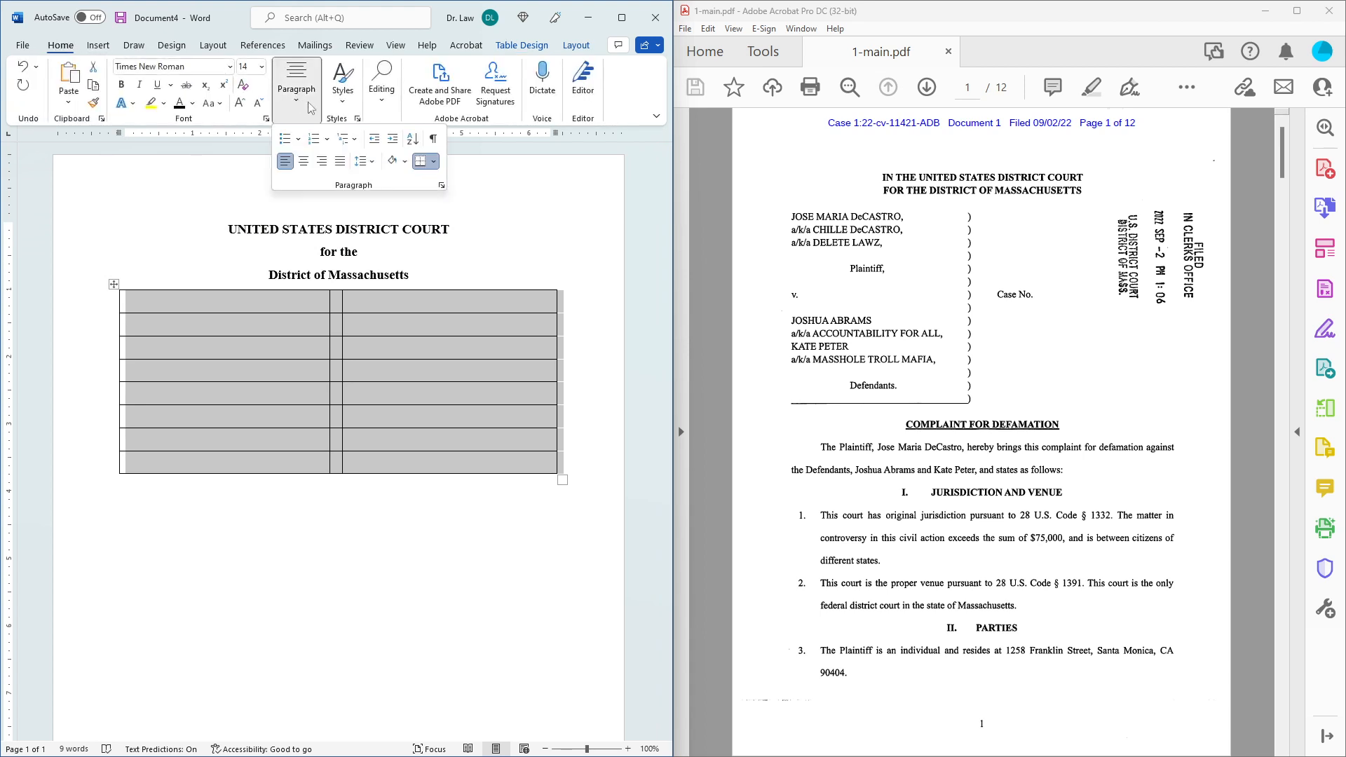
left_click(361, 161)
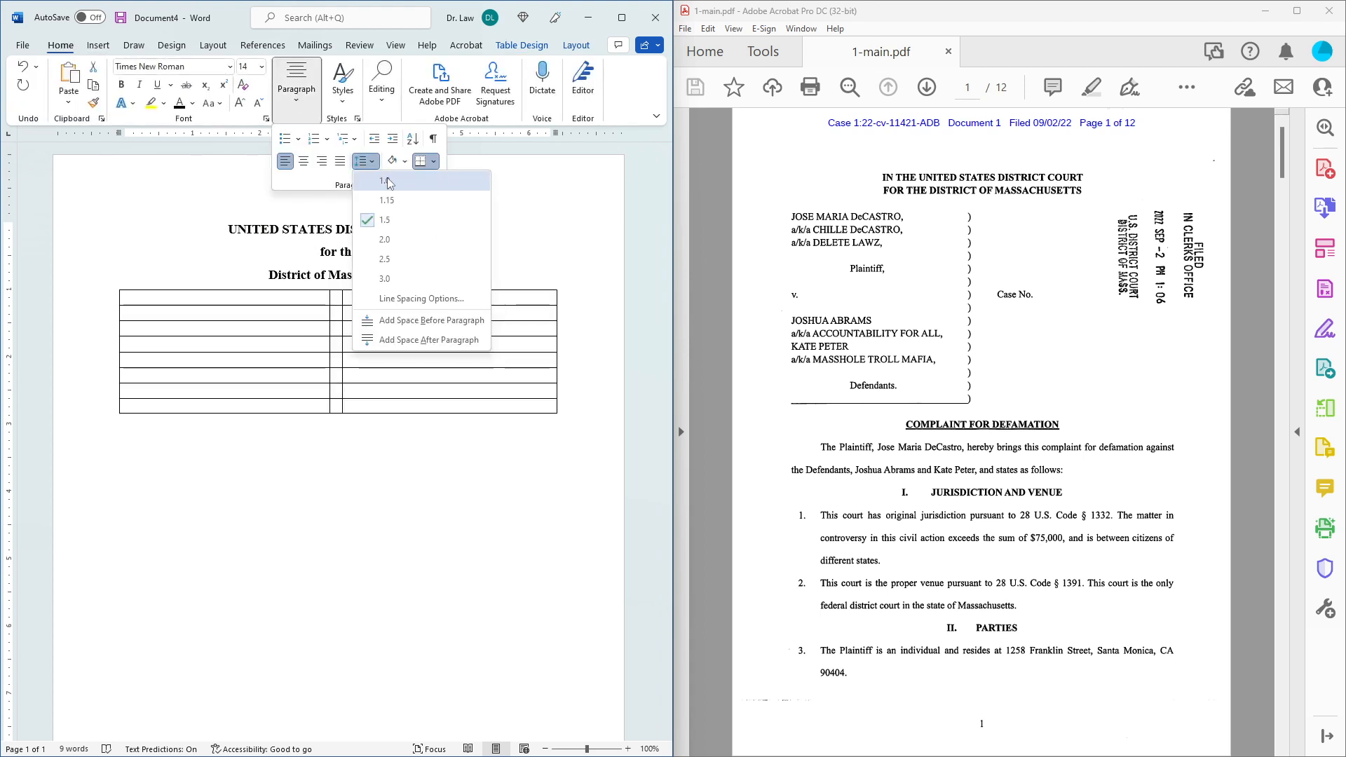
left_click(387, 182)
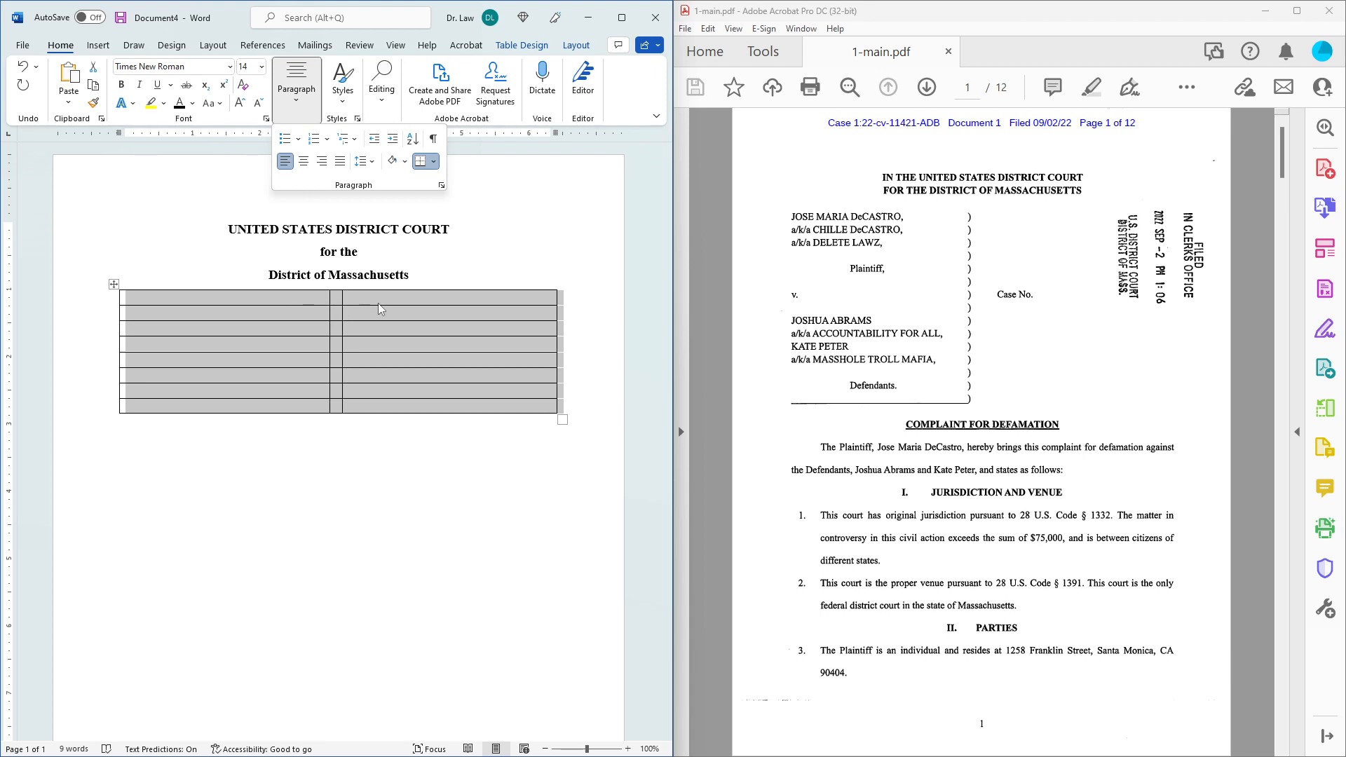
left_click(395, 298)
left_click(419, 320)
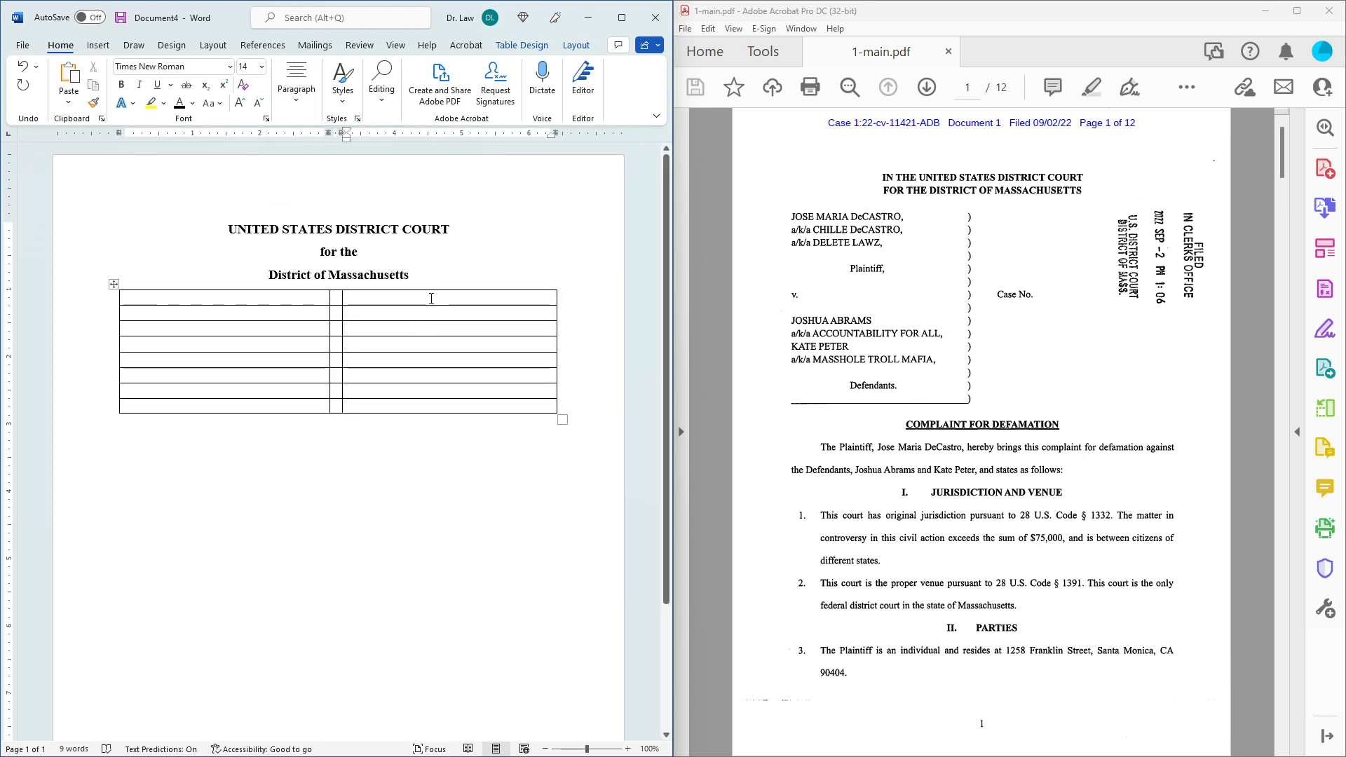
Select the eight cells of the right column and merge them into one cell.
left_click_drag(431, 297, 436, 403)
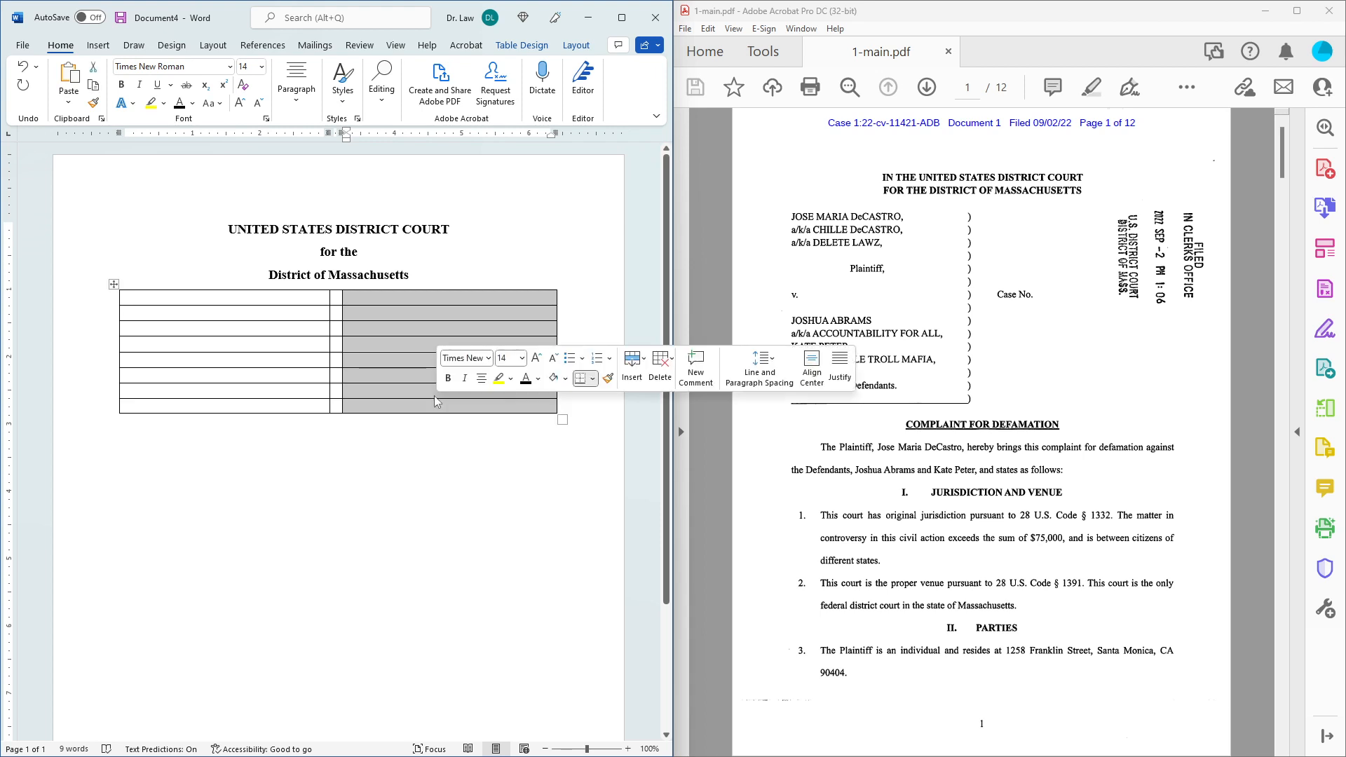
right_click(416, 347)
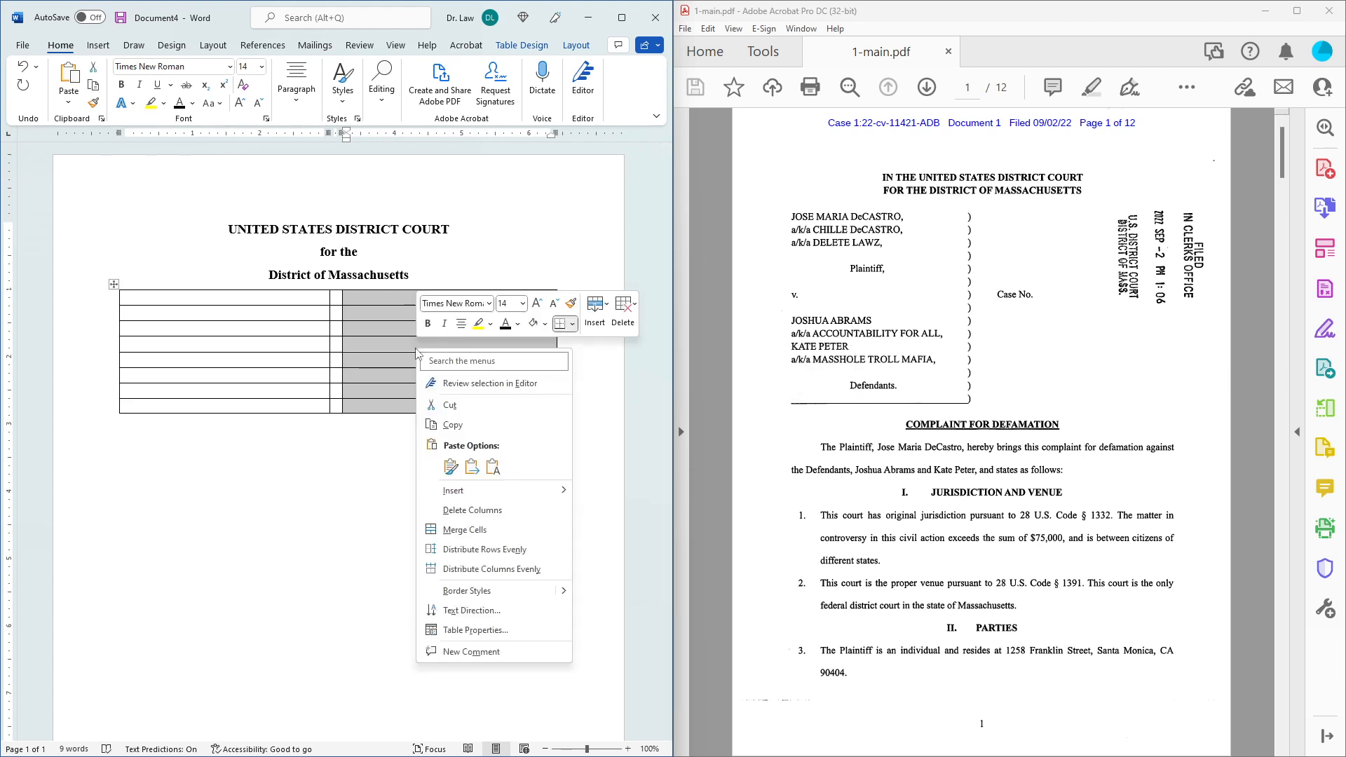
left_click(465, 531)
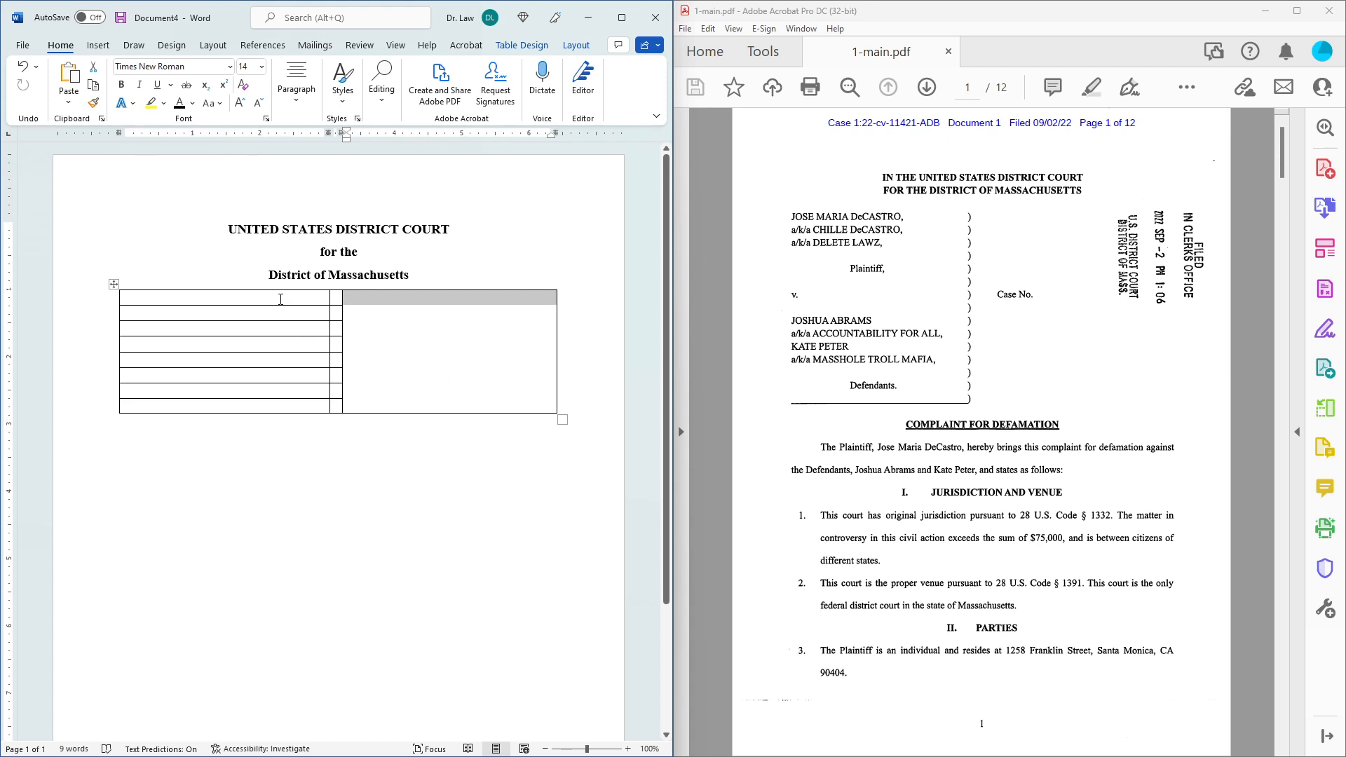
left_click(445, 275)
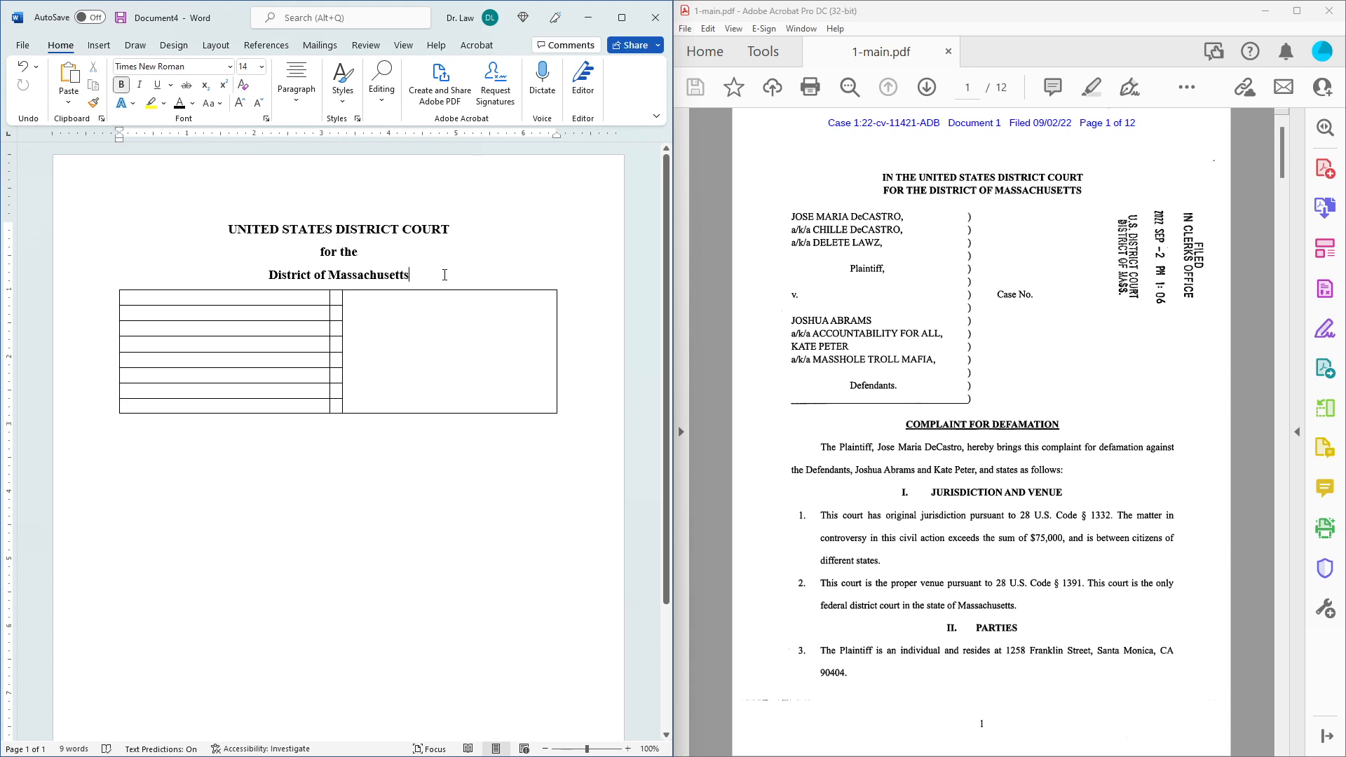
Add a blank line above the table and type the plaintiff's name plus ', an individual' in the first cell.
key("Return")
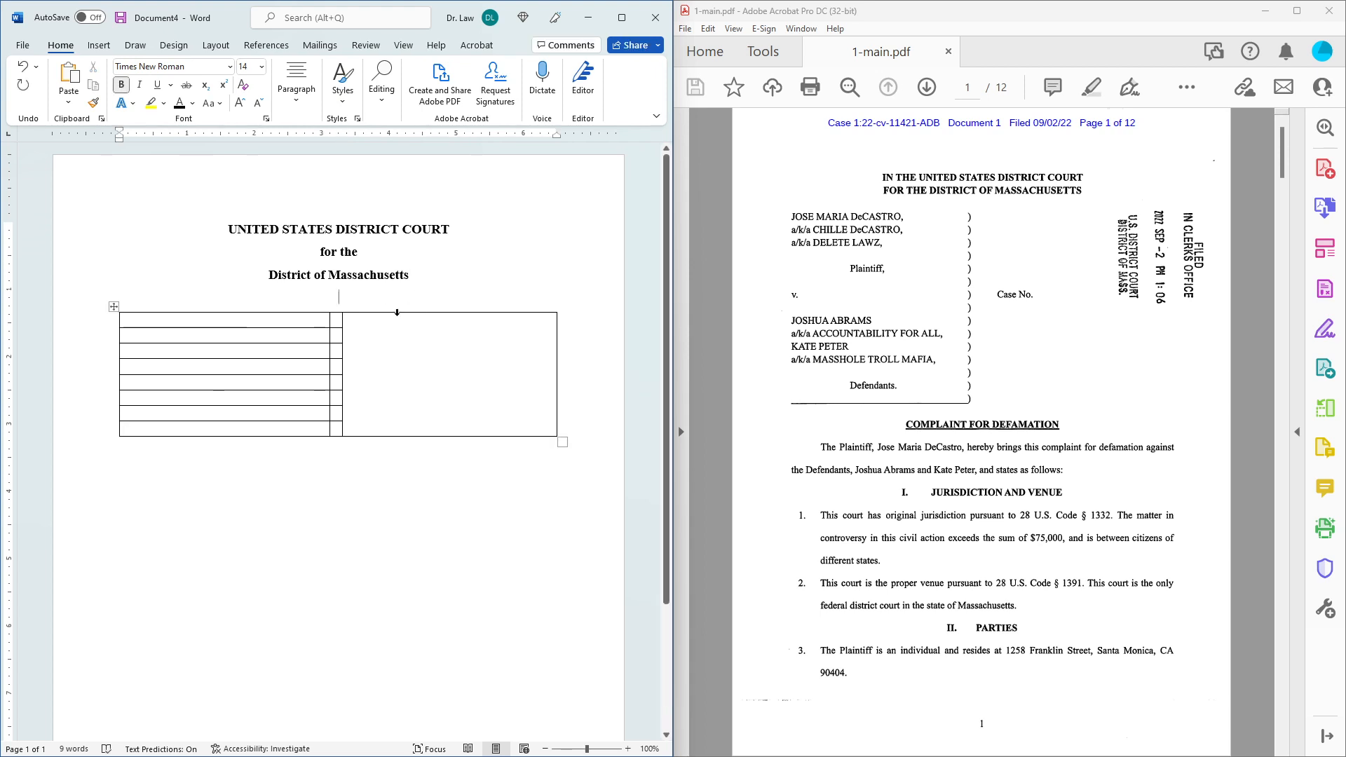
left_click(287, 321)
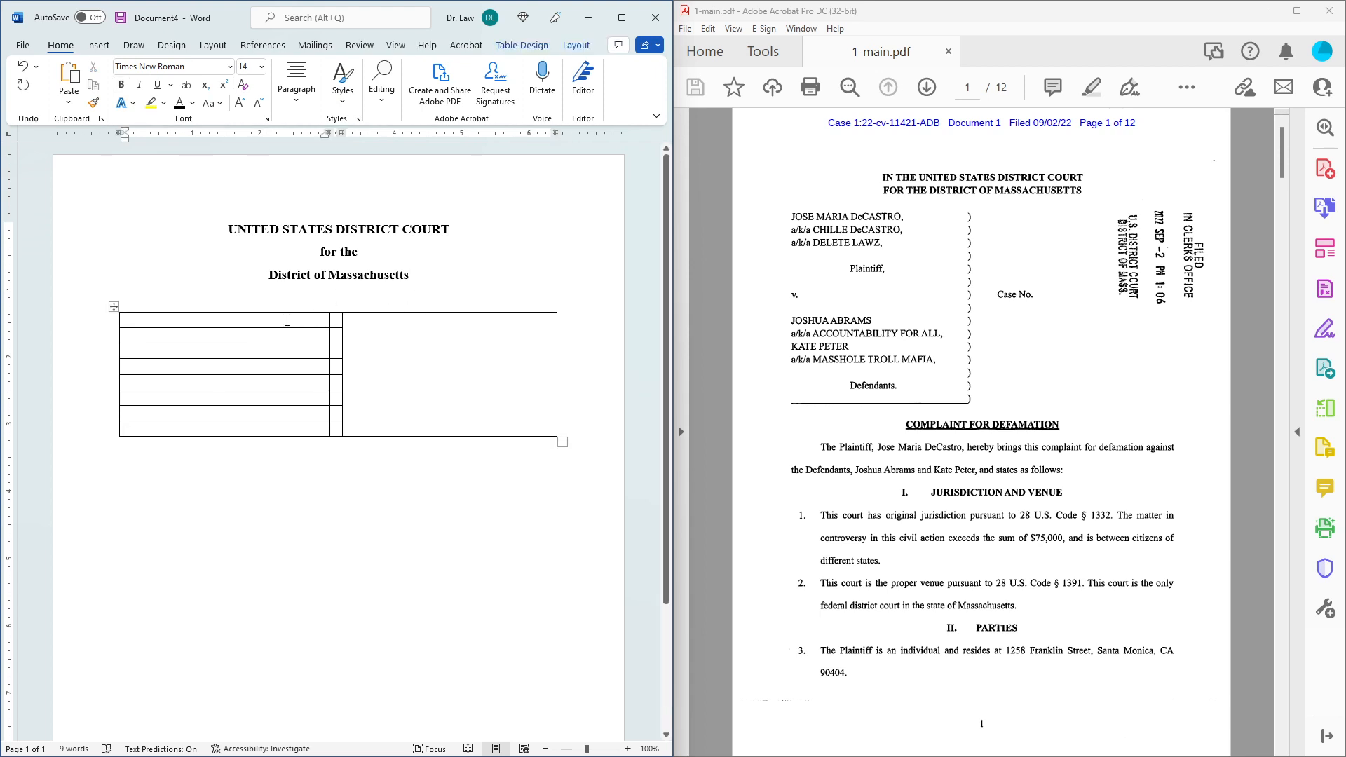
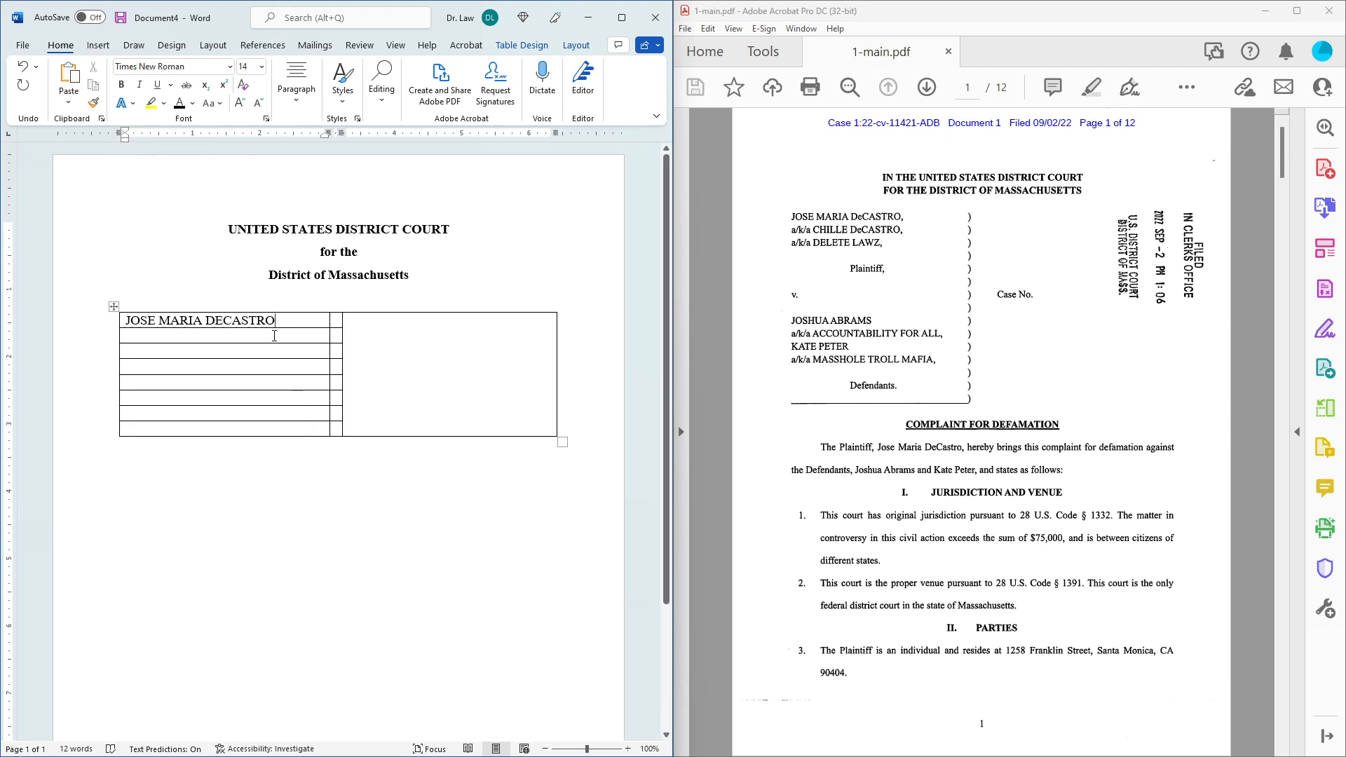
type(", an ind")
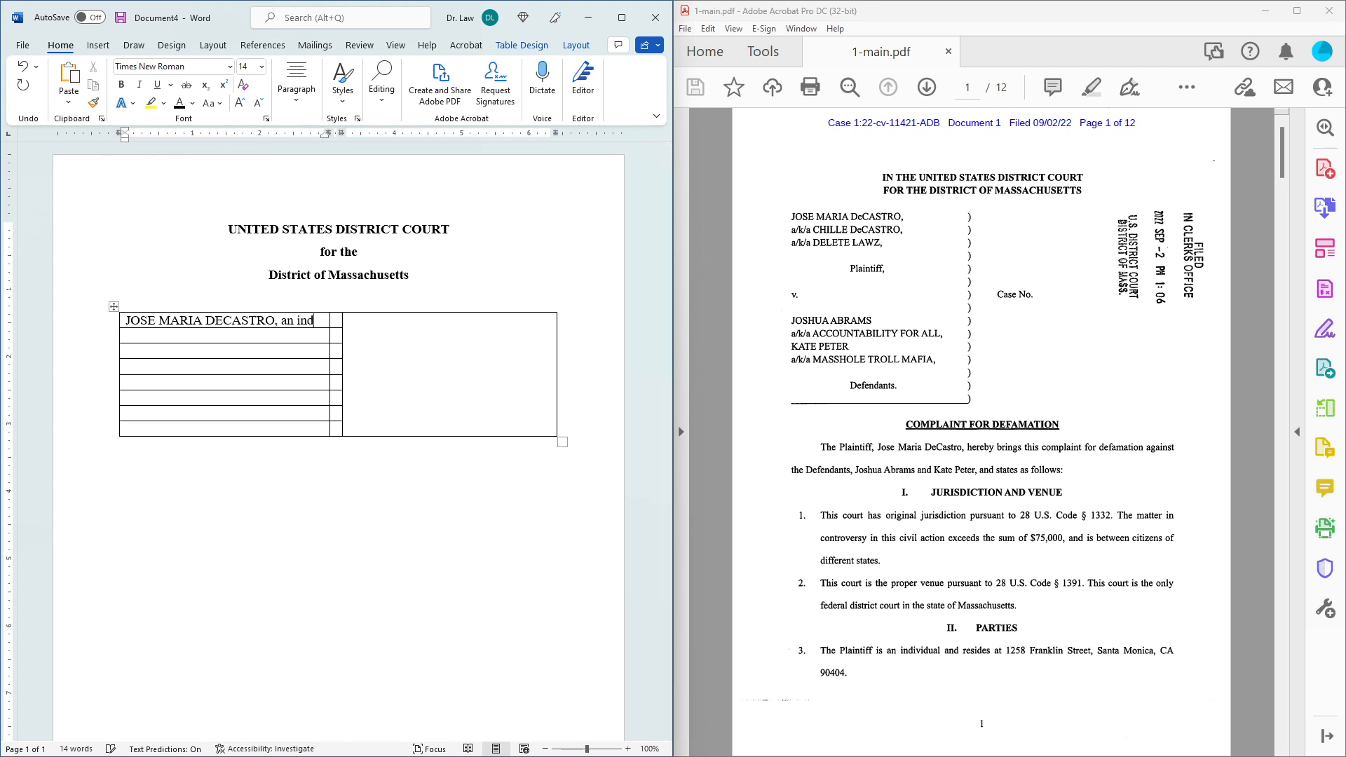
type("ividual")
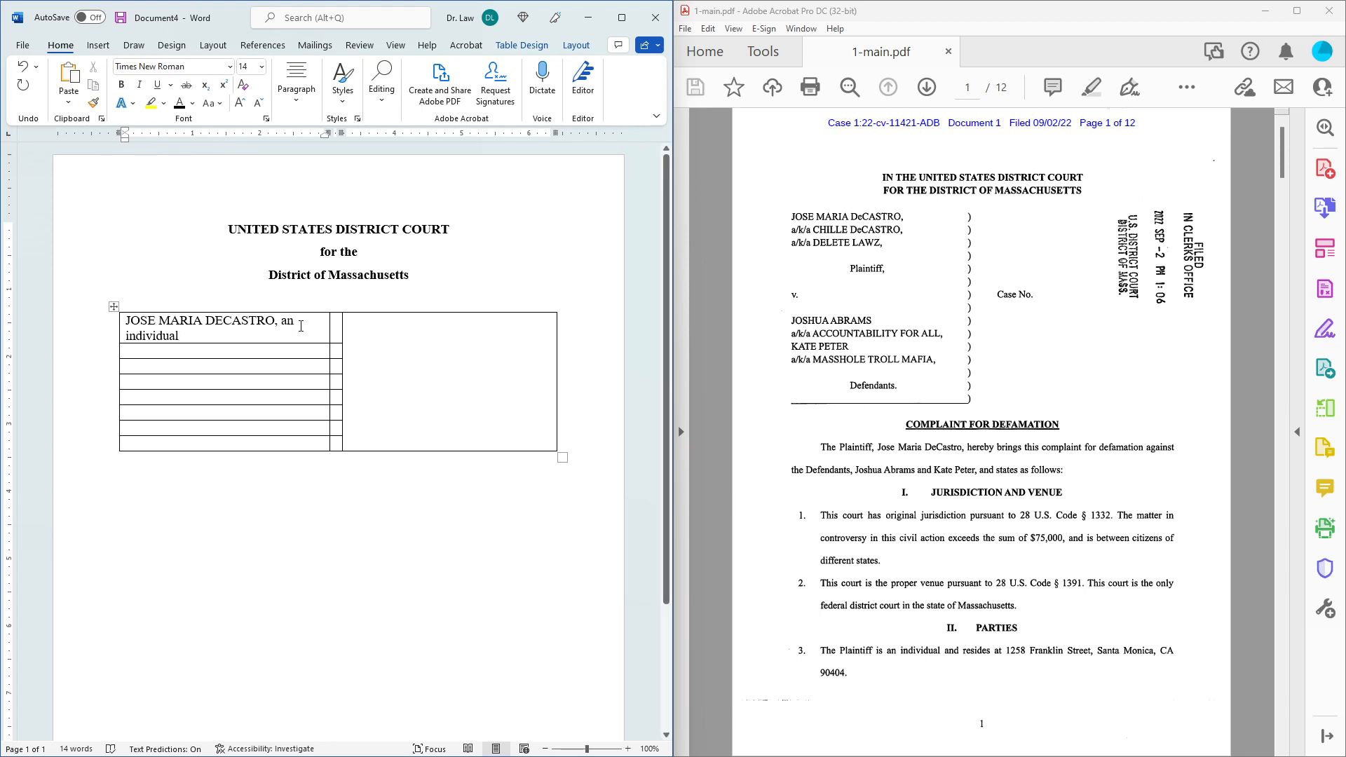
left_click(338, 323)
type(")")
key("Down")
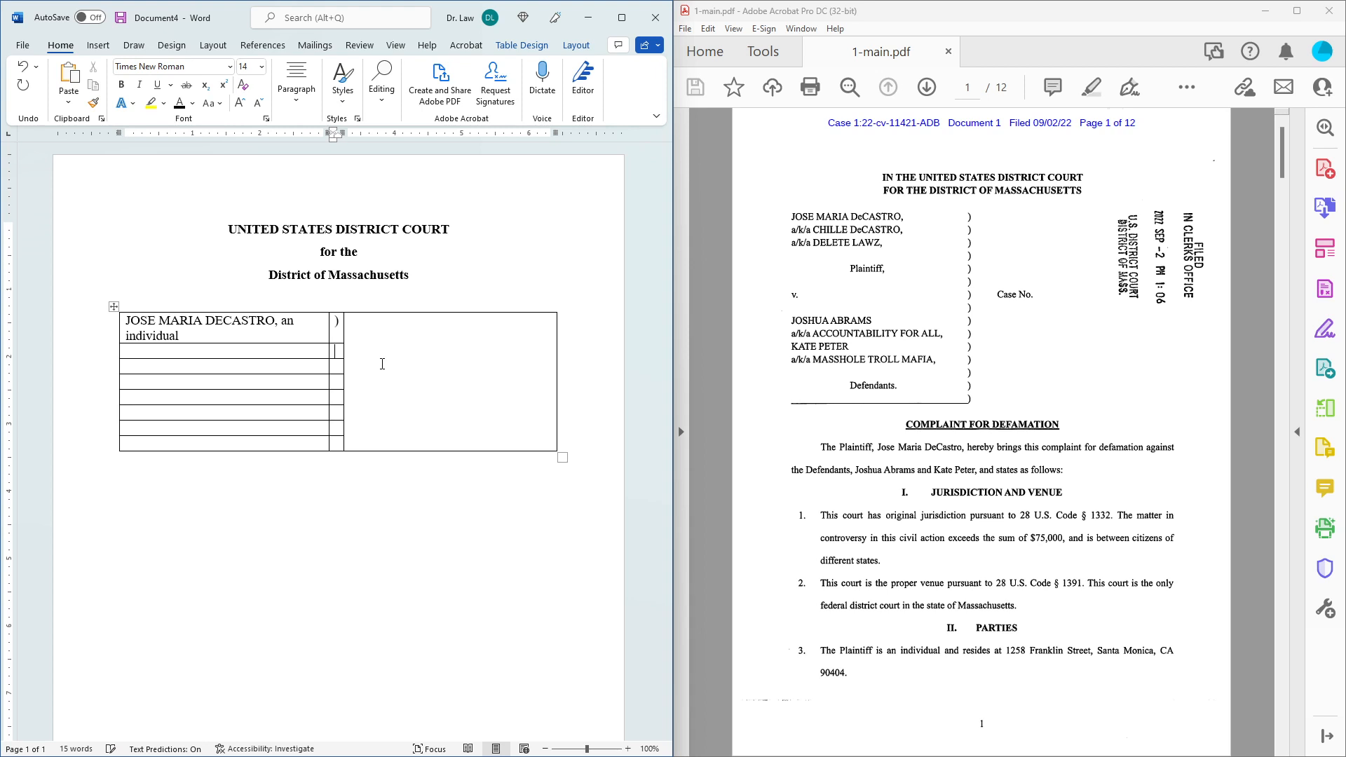
type(")")
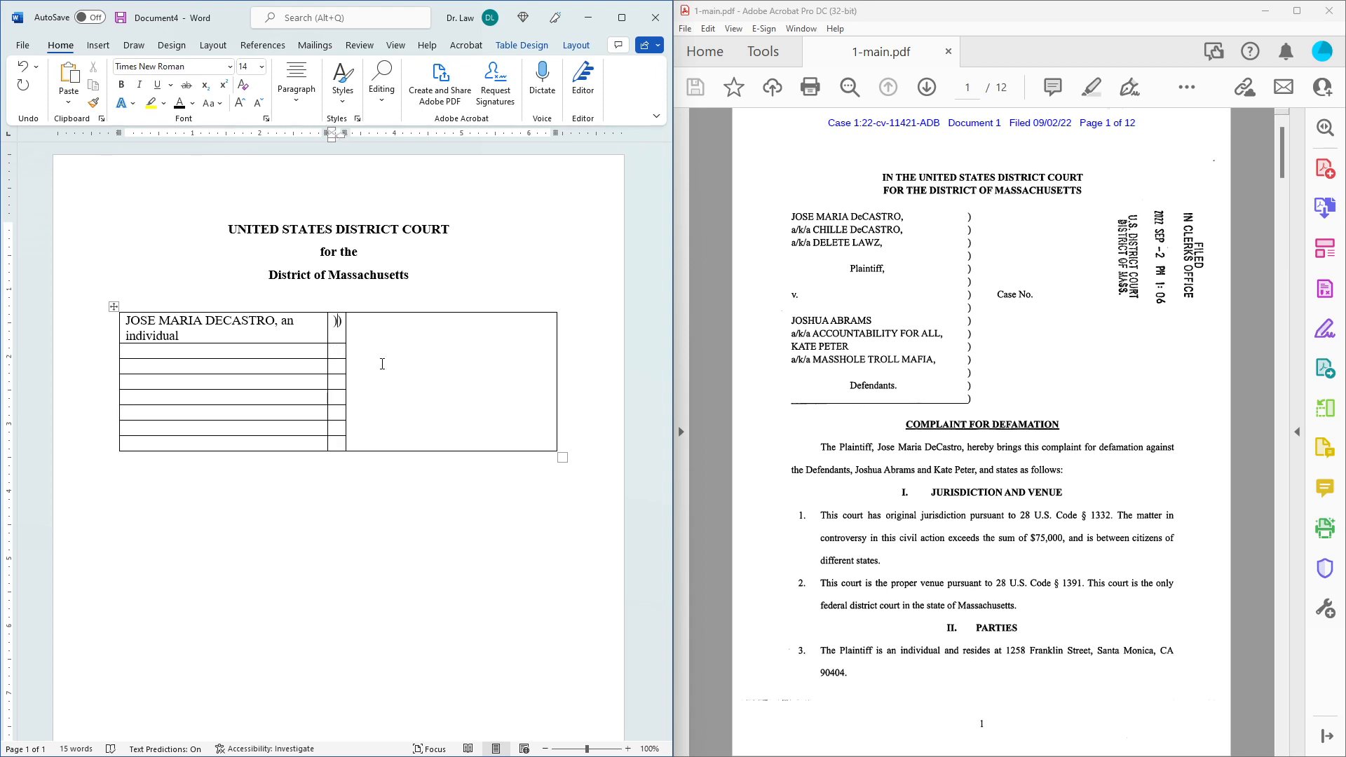
key("Return")
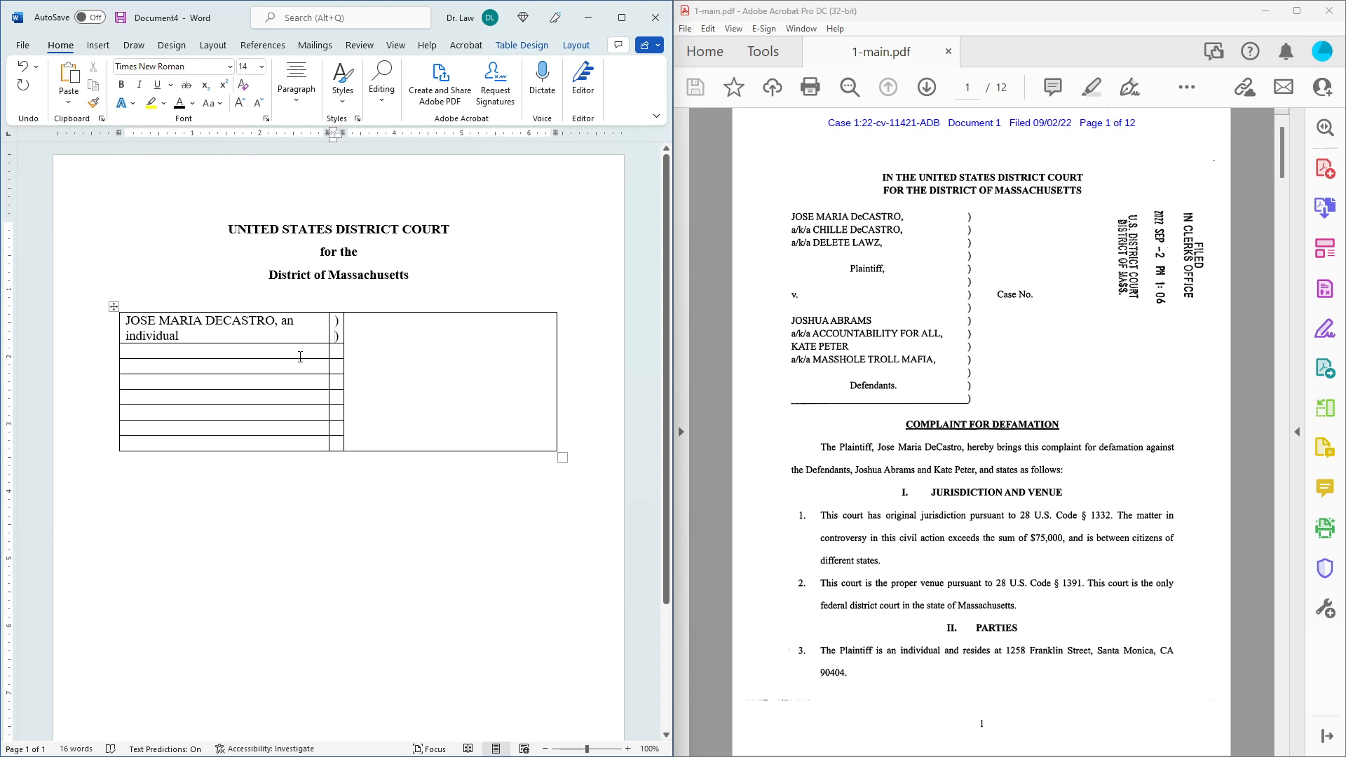
left_click(388, 332)
type("Case No")
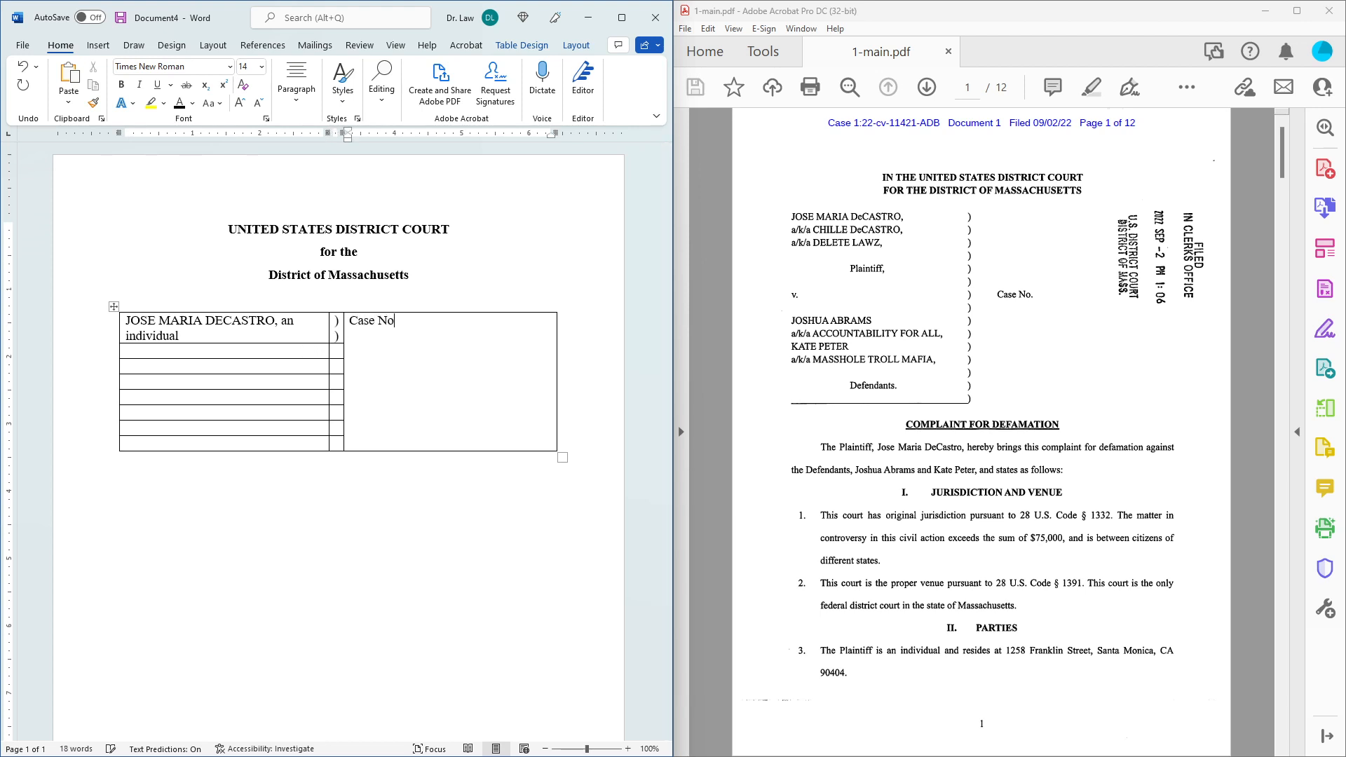
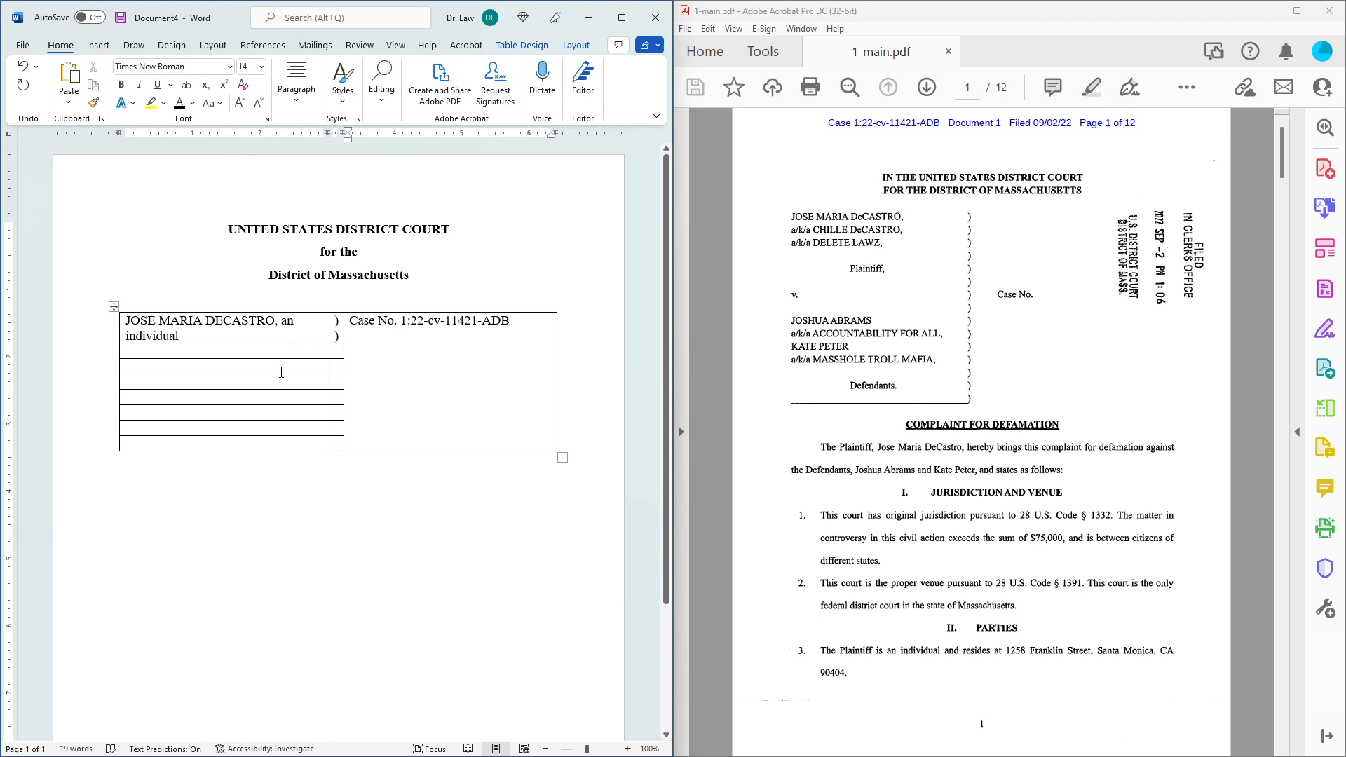
left_click(337, 352)
Add a centred 'Plaintiff' line in the name column with matching ')' marks beside it.
type(")")
left_click(272, 368)
type("P")
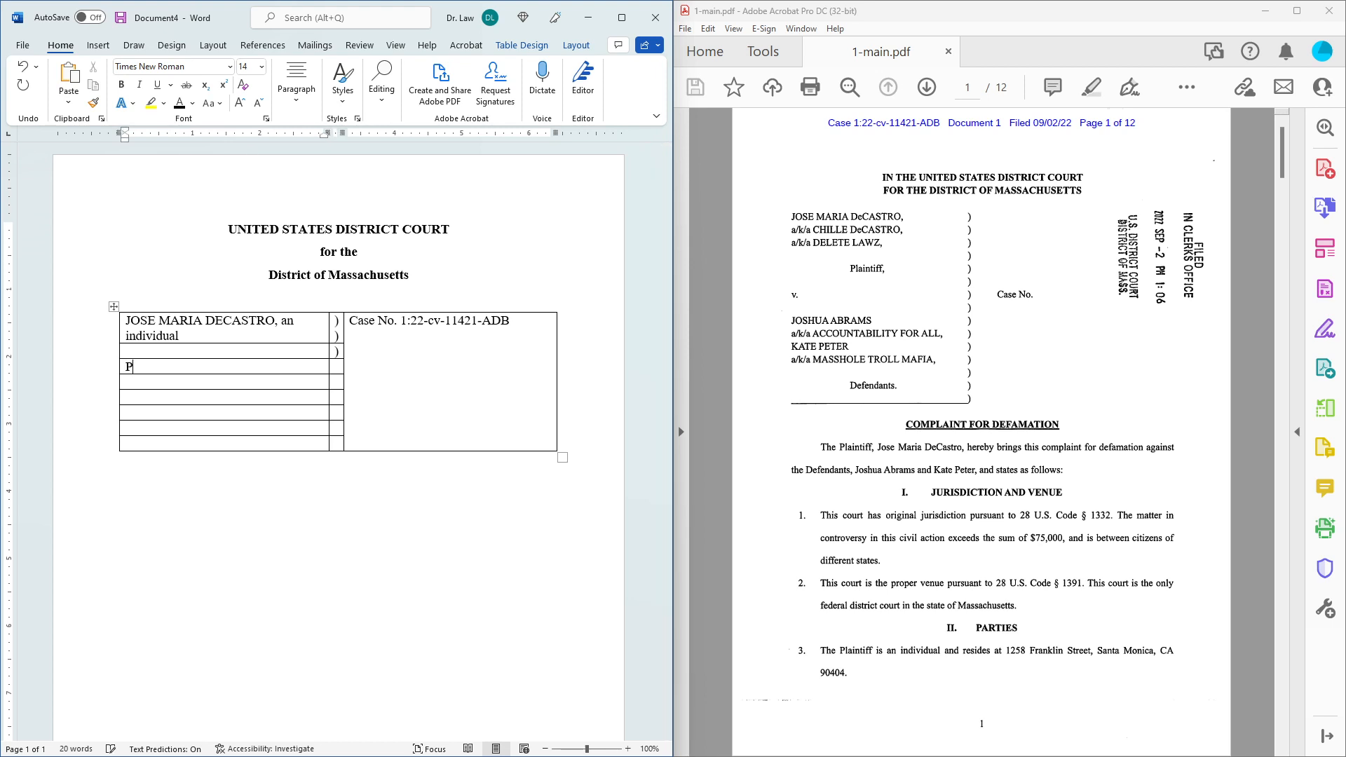
type("laintiff,")
left_click(298, 75)
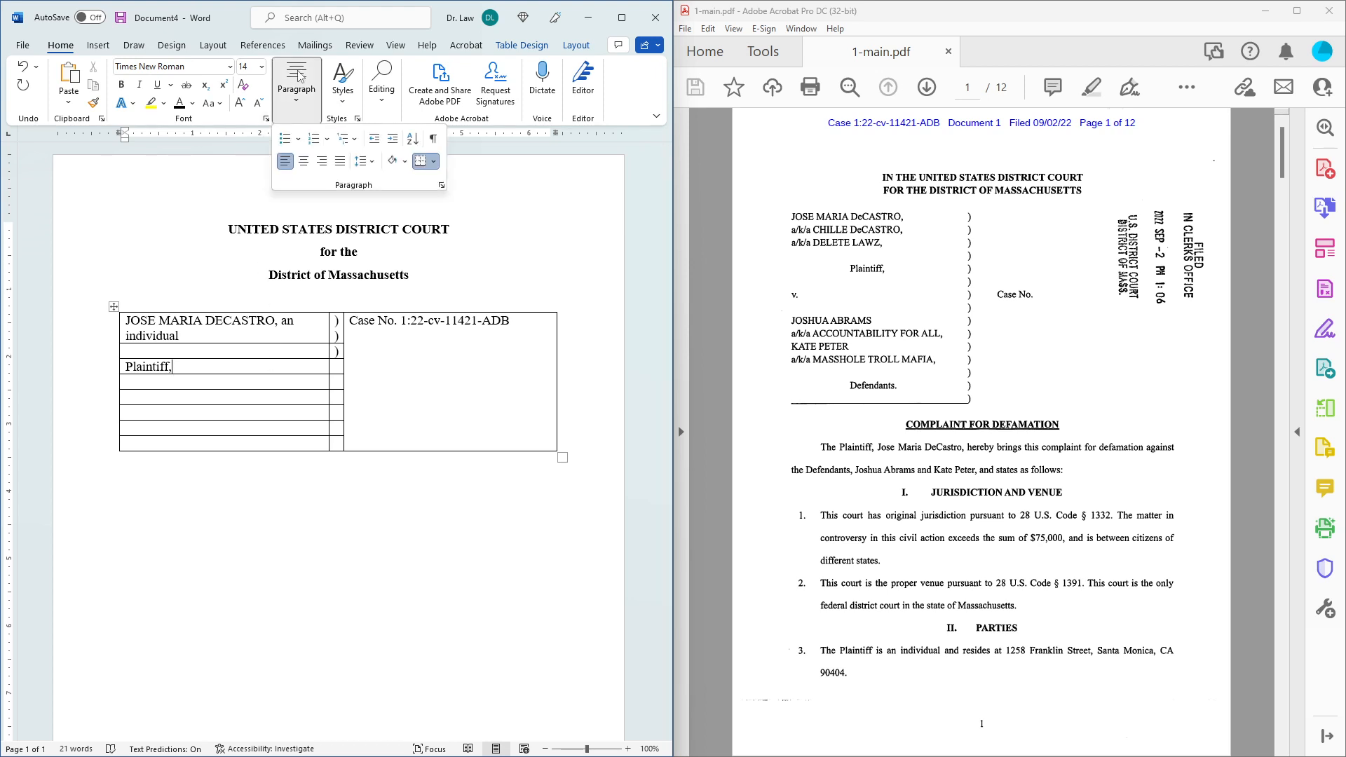
left_click(304, 162)
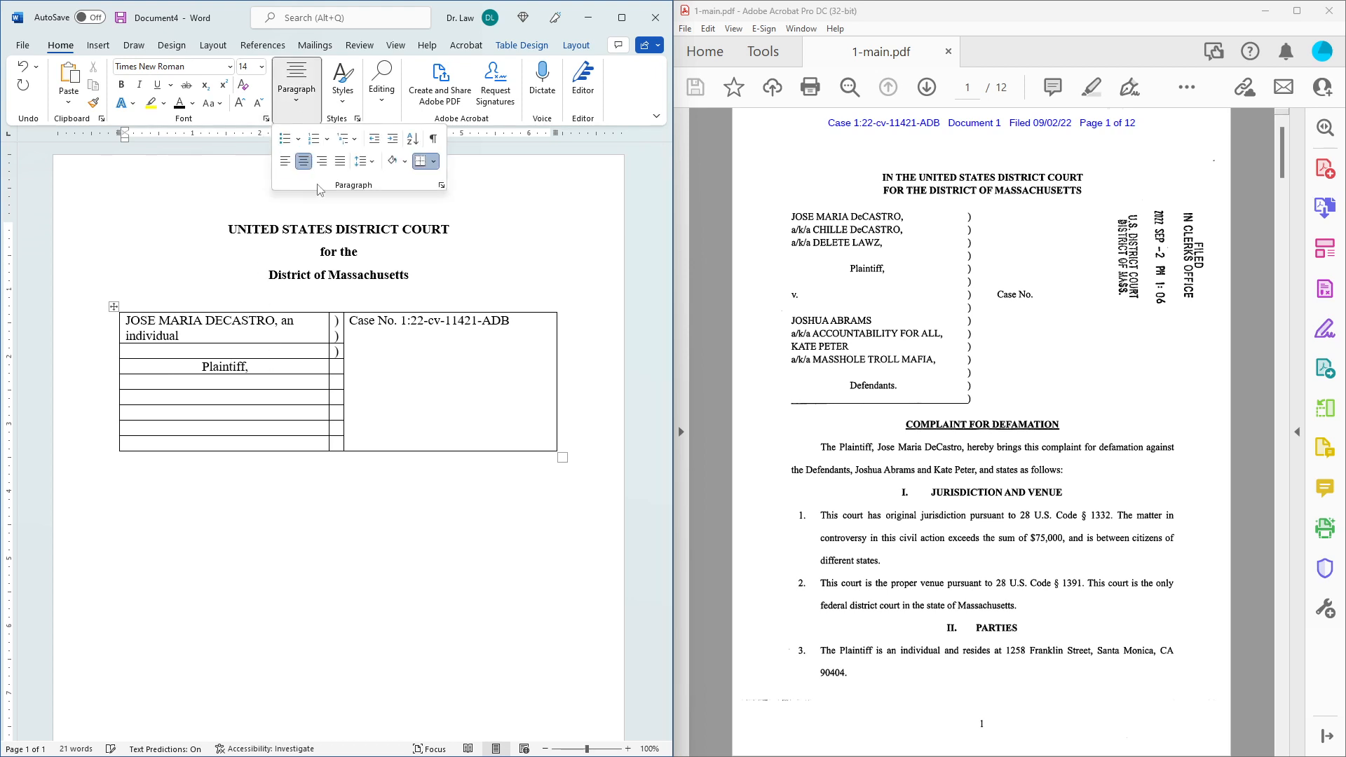
left_click(341, 367)
type(")")
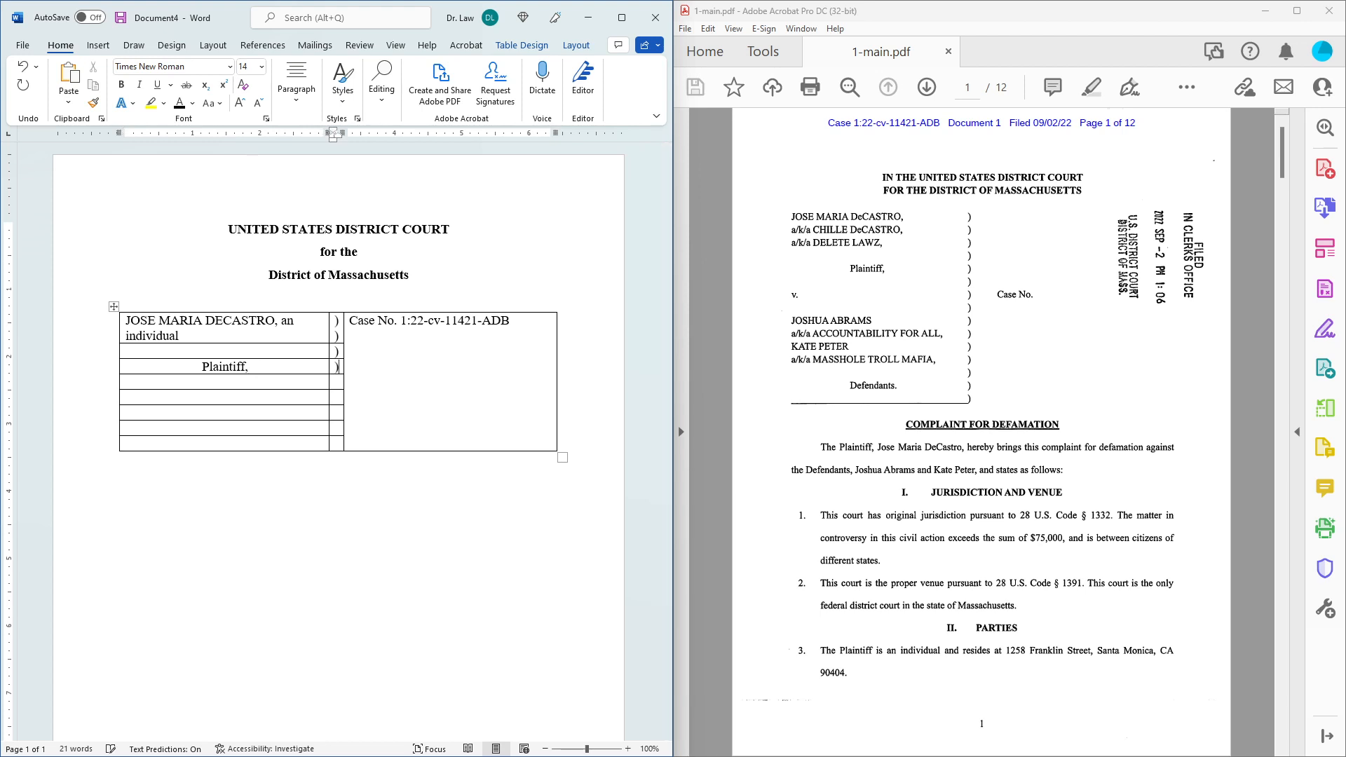
Type the defendant's name with 'an individual, et al.,' and 'Defendants.' in the lower name cell.
left_click(287, 400)
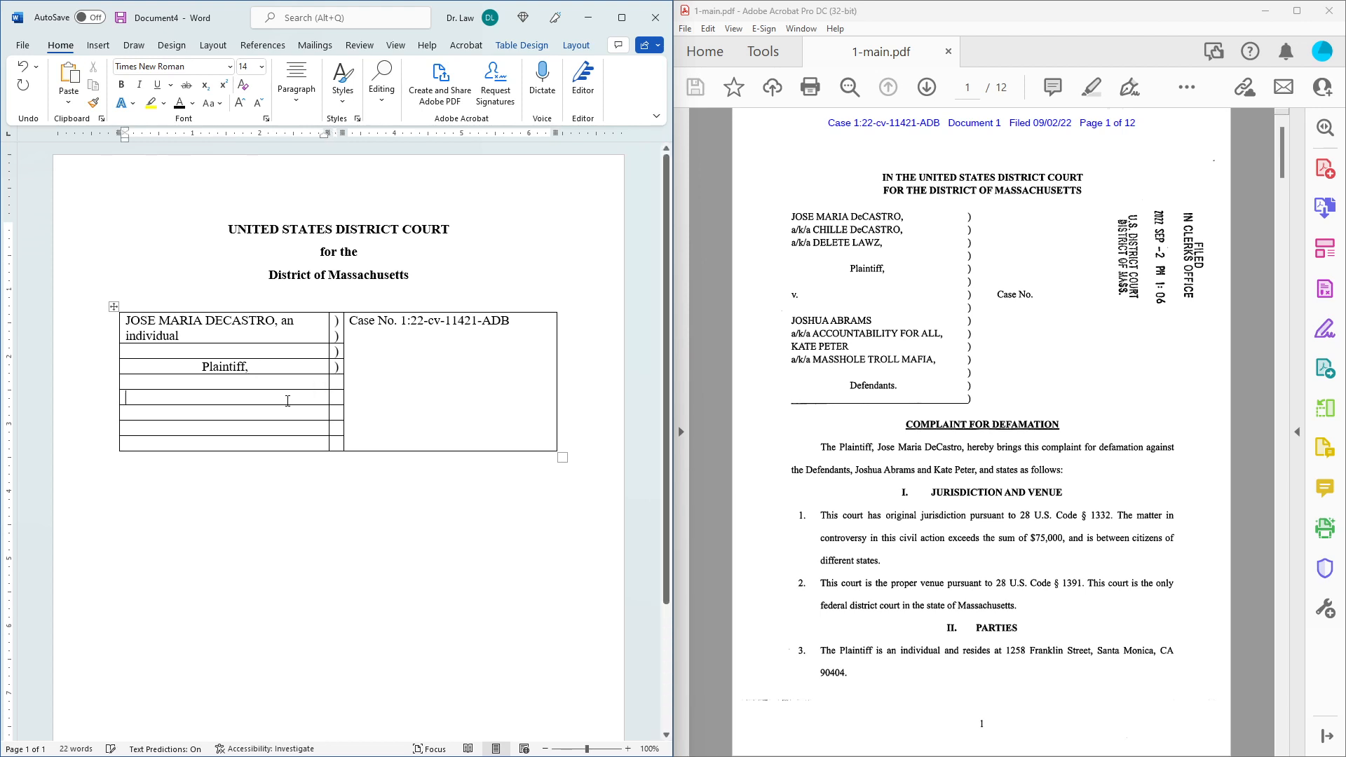
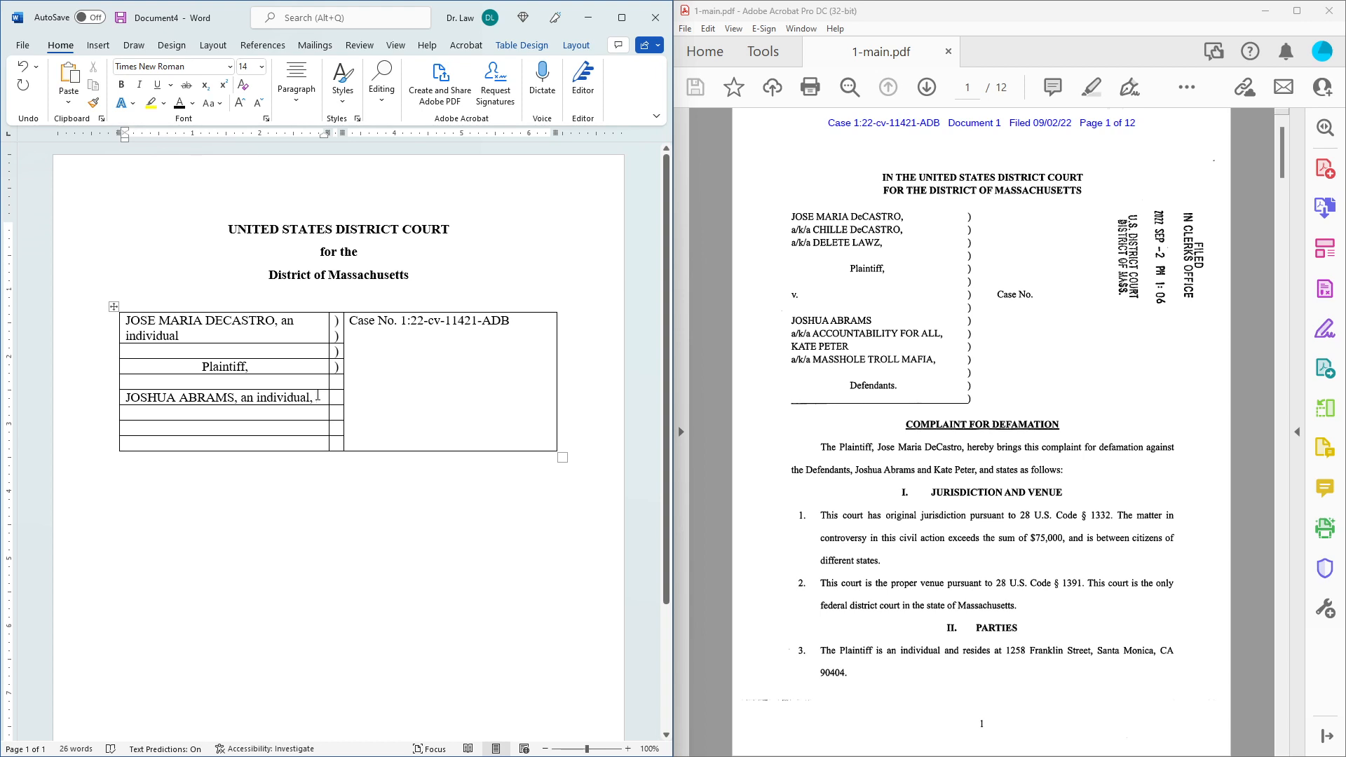
type("et")
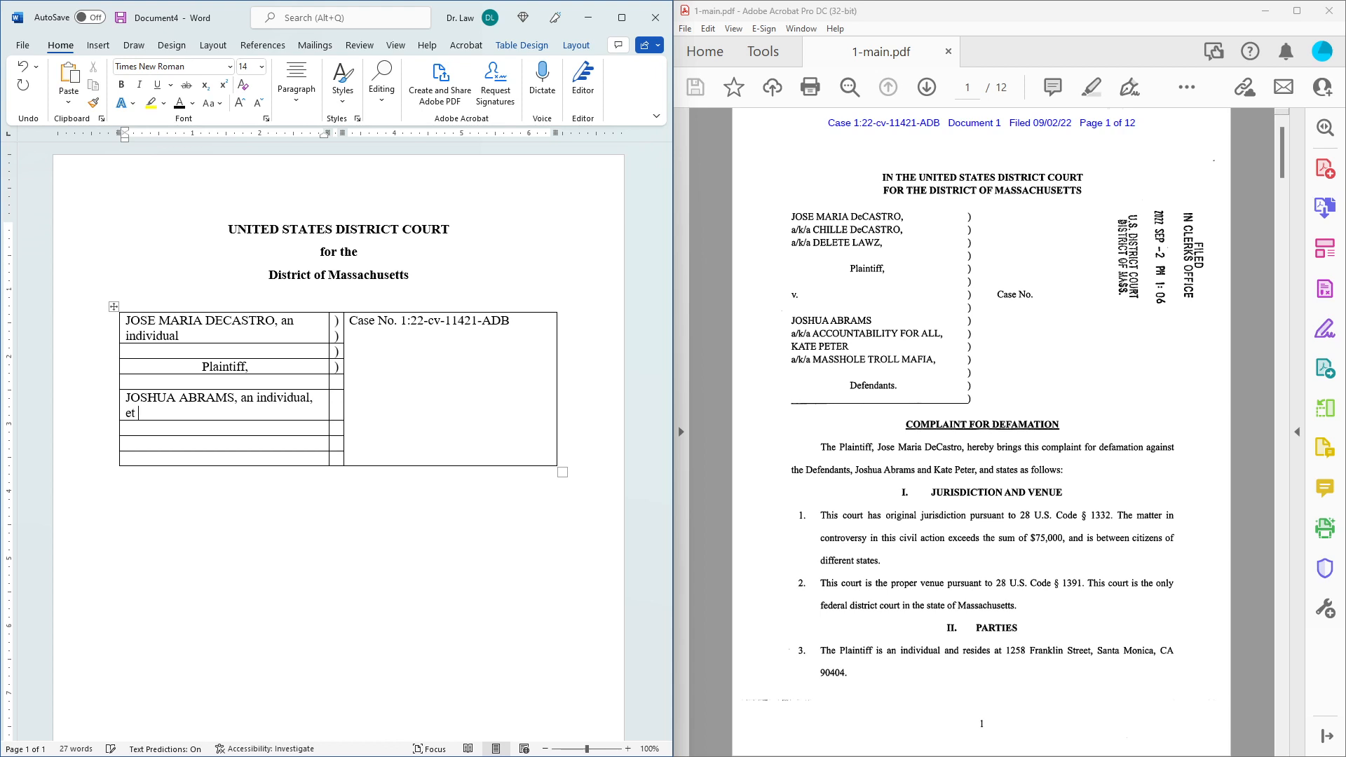
type(" al.,")
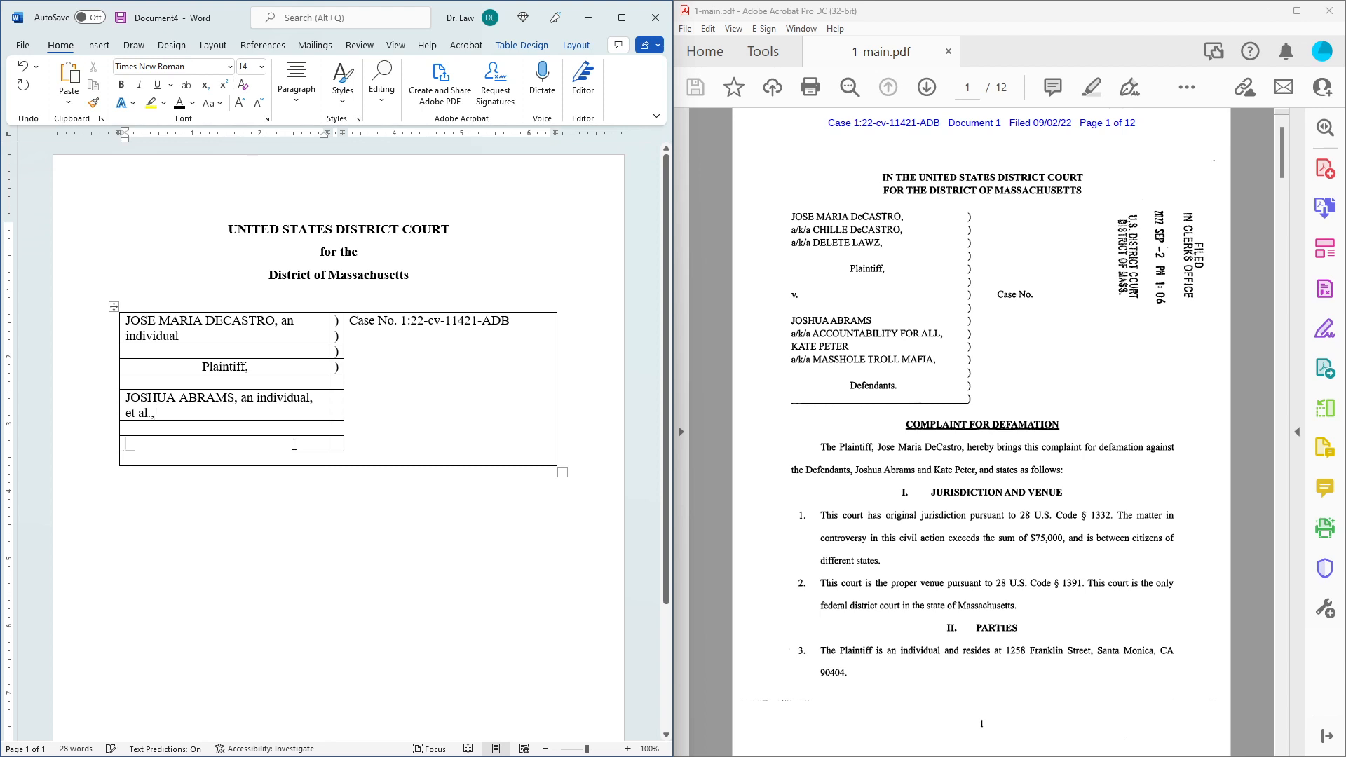
type("Defendants")
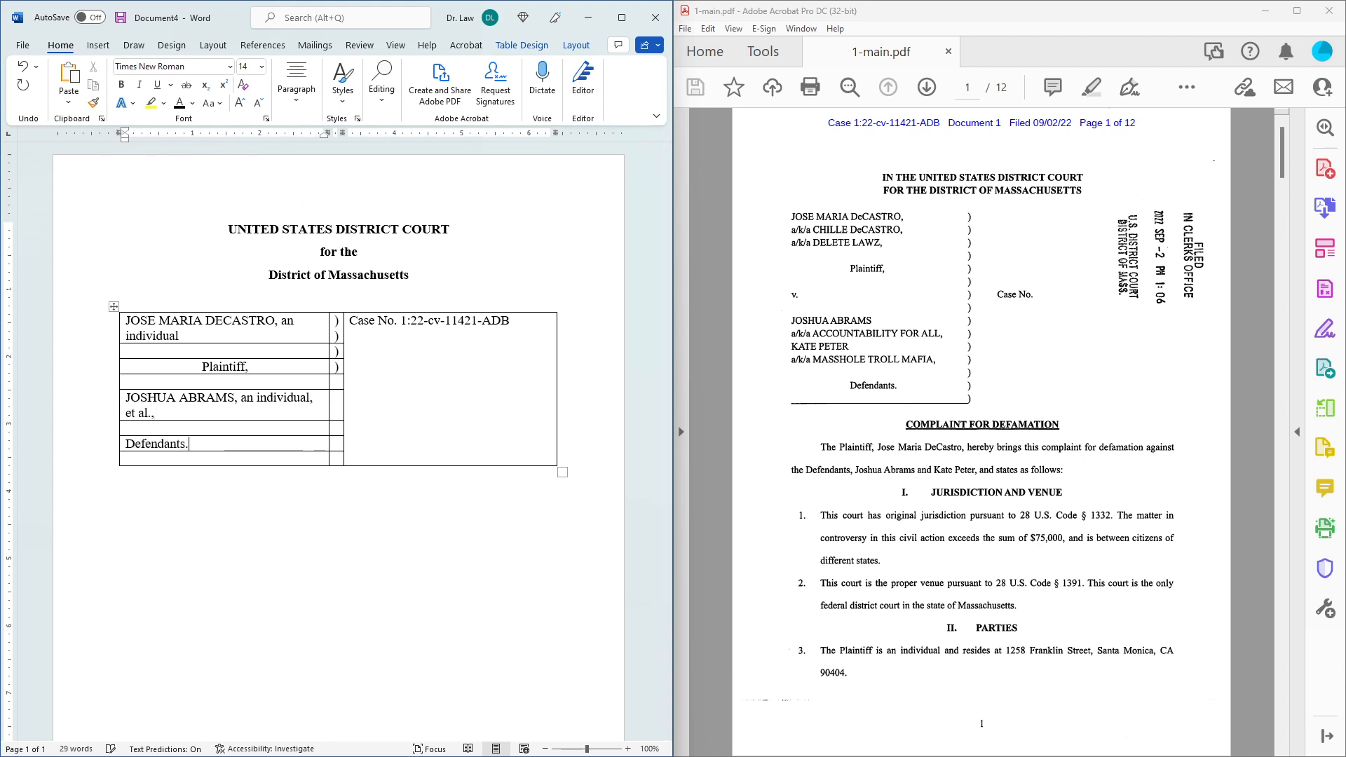
type(".")
left_click(298, 78)
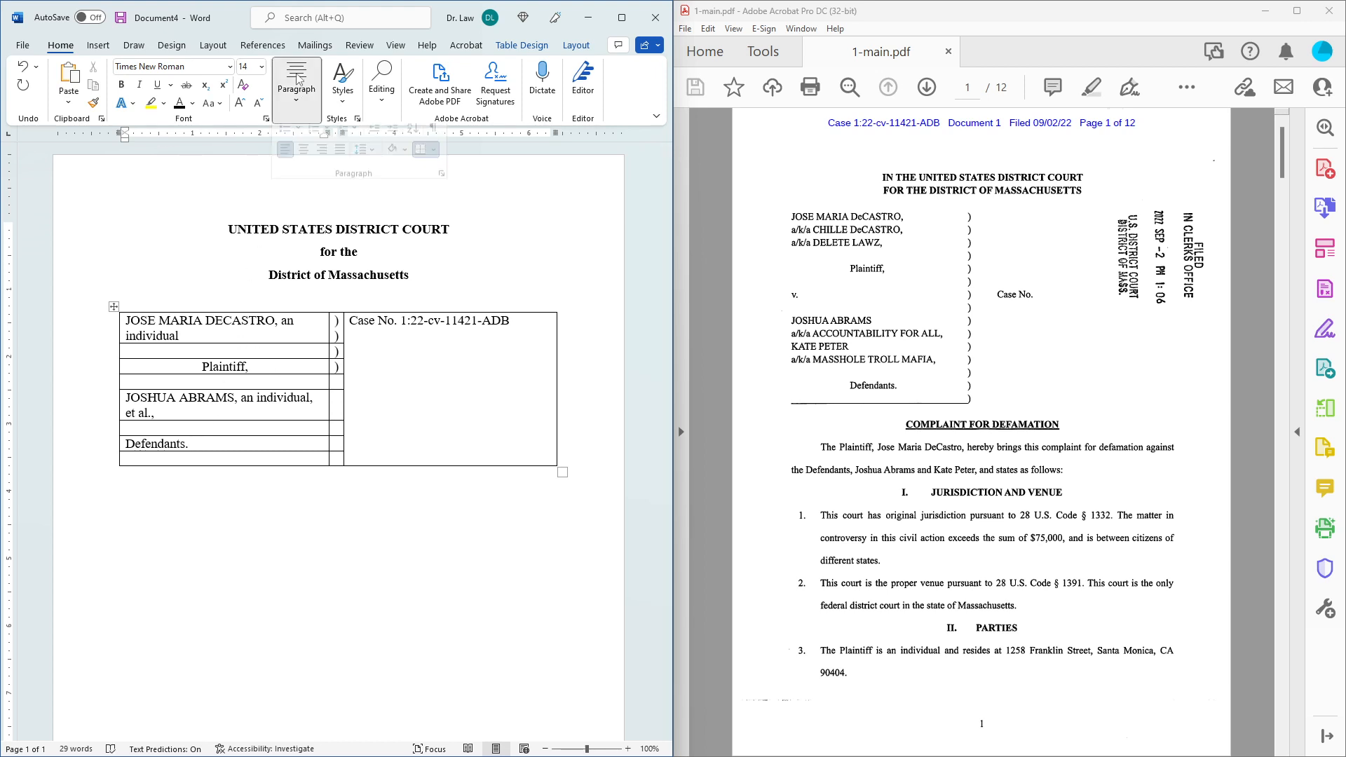
Centre the Defendants. label and type ')' in each narrow-column cell down to the last row.
left_click(303, 162)
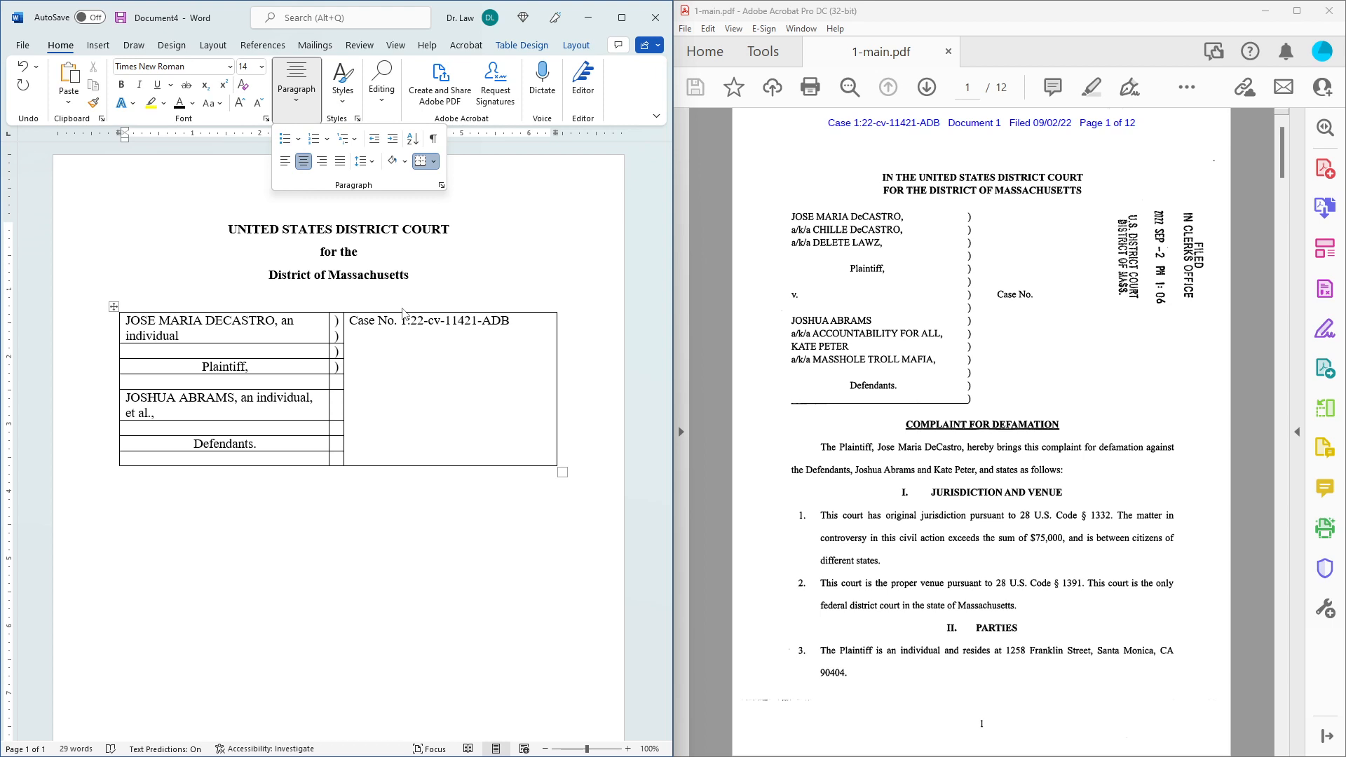
left_click(293, 455)
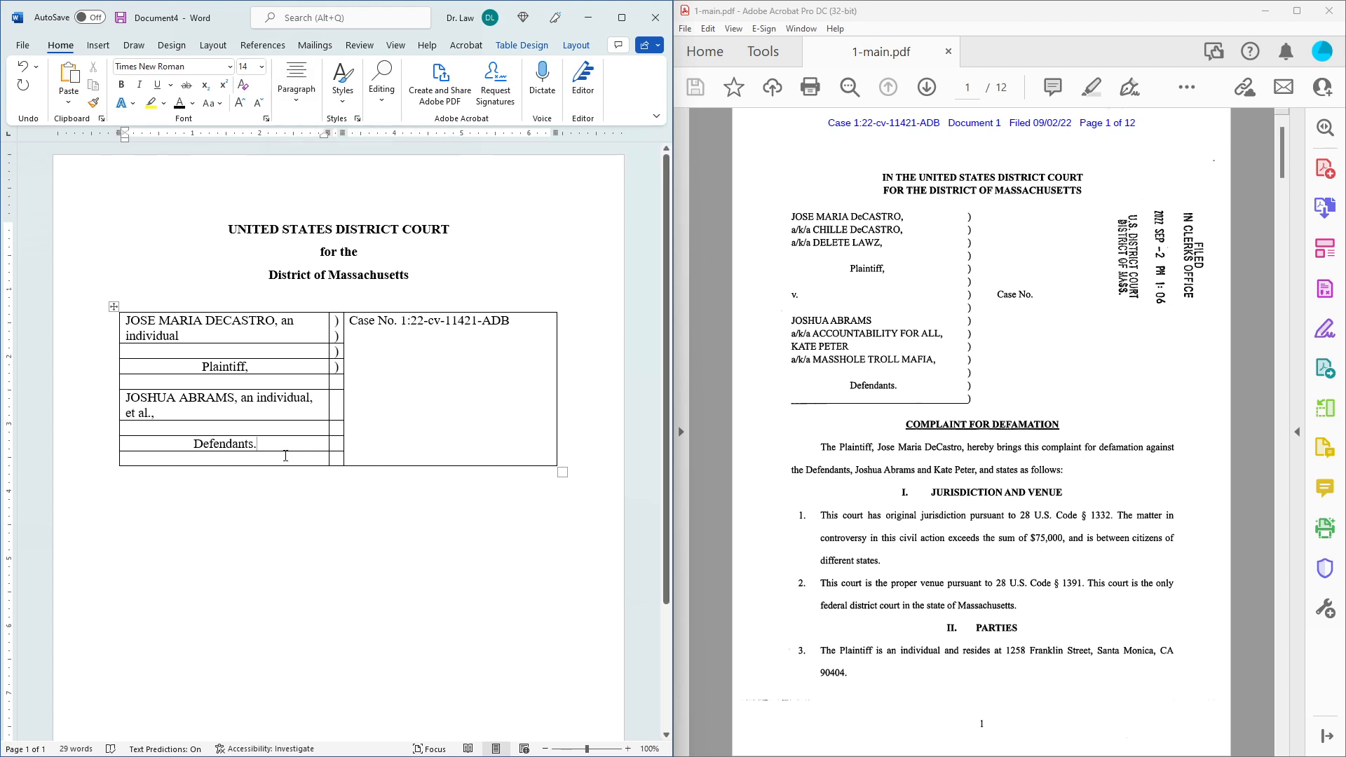
left_click(340, 381)
type(")")
key("Down")
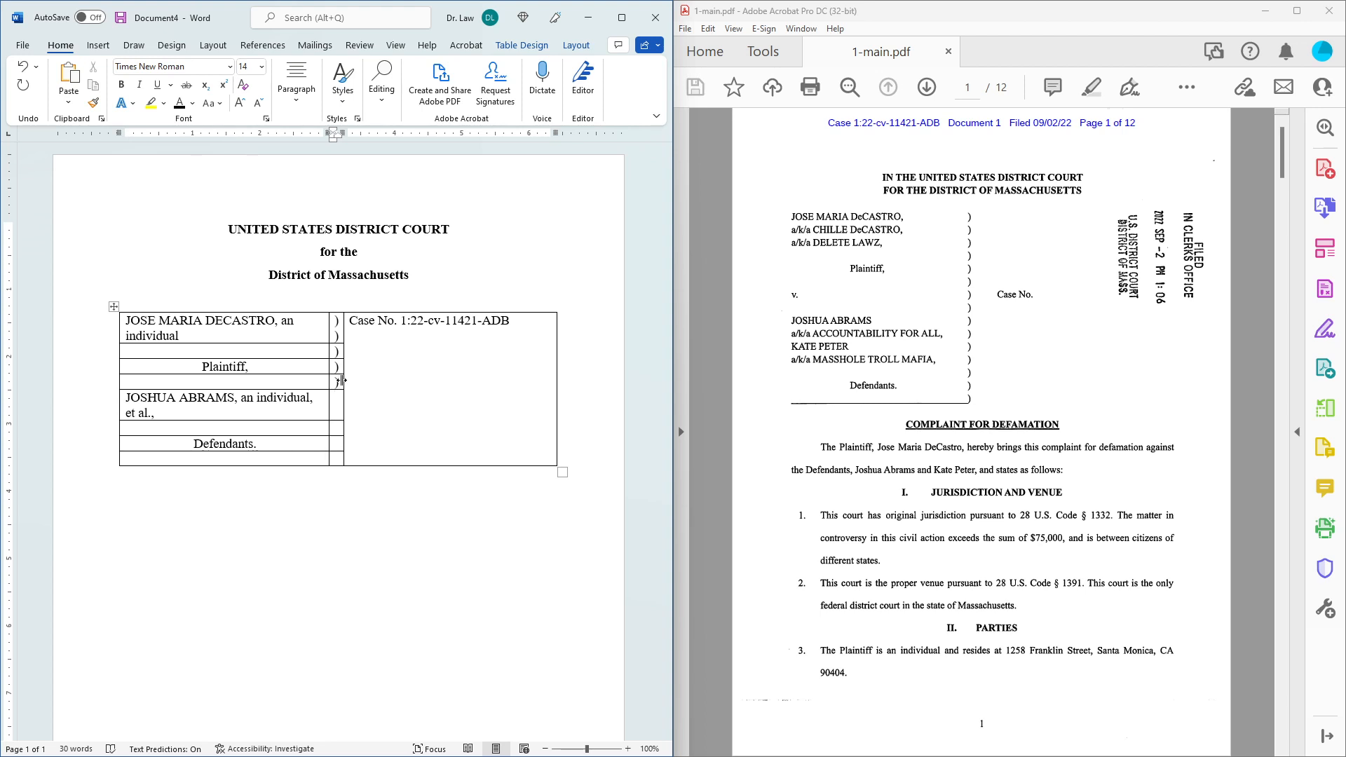
type(")")
key("Return")
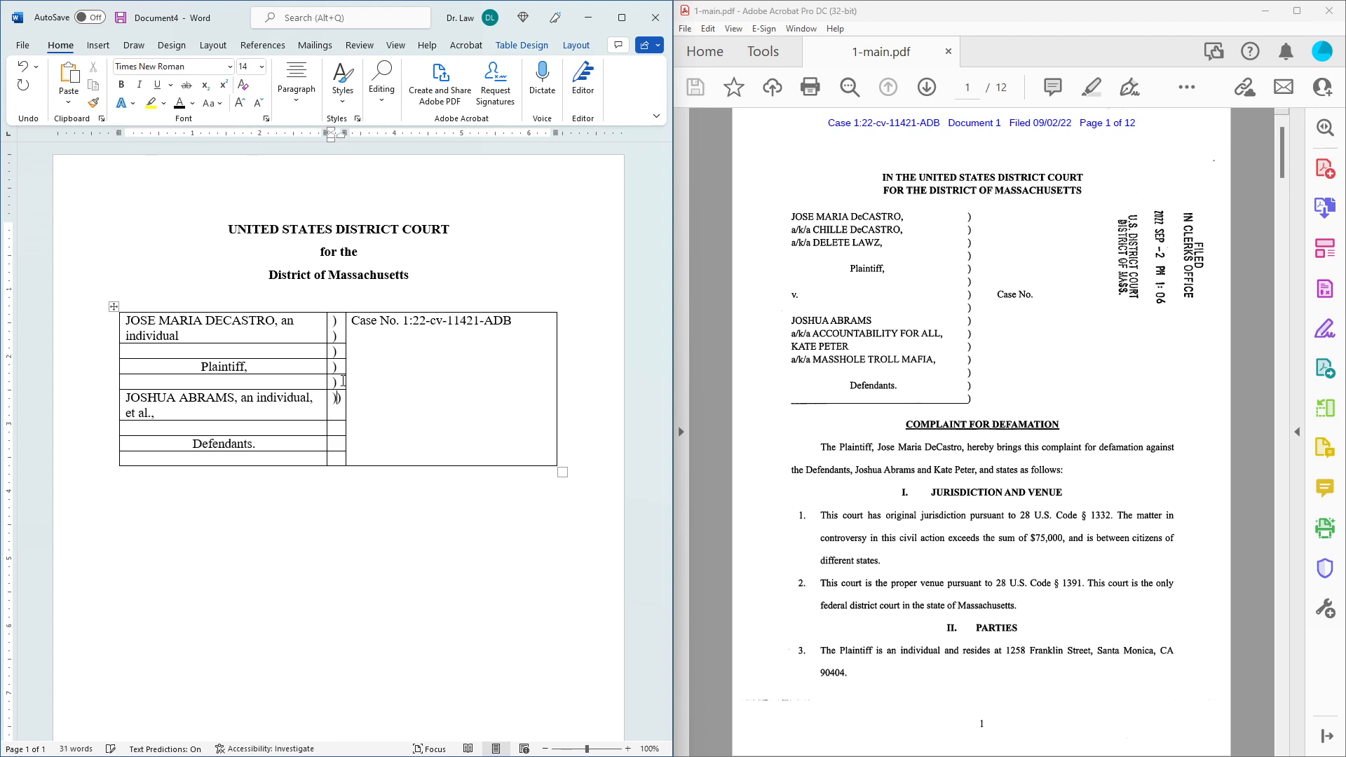
type(")")
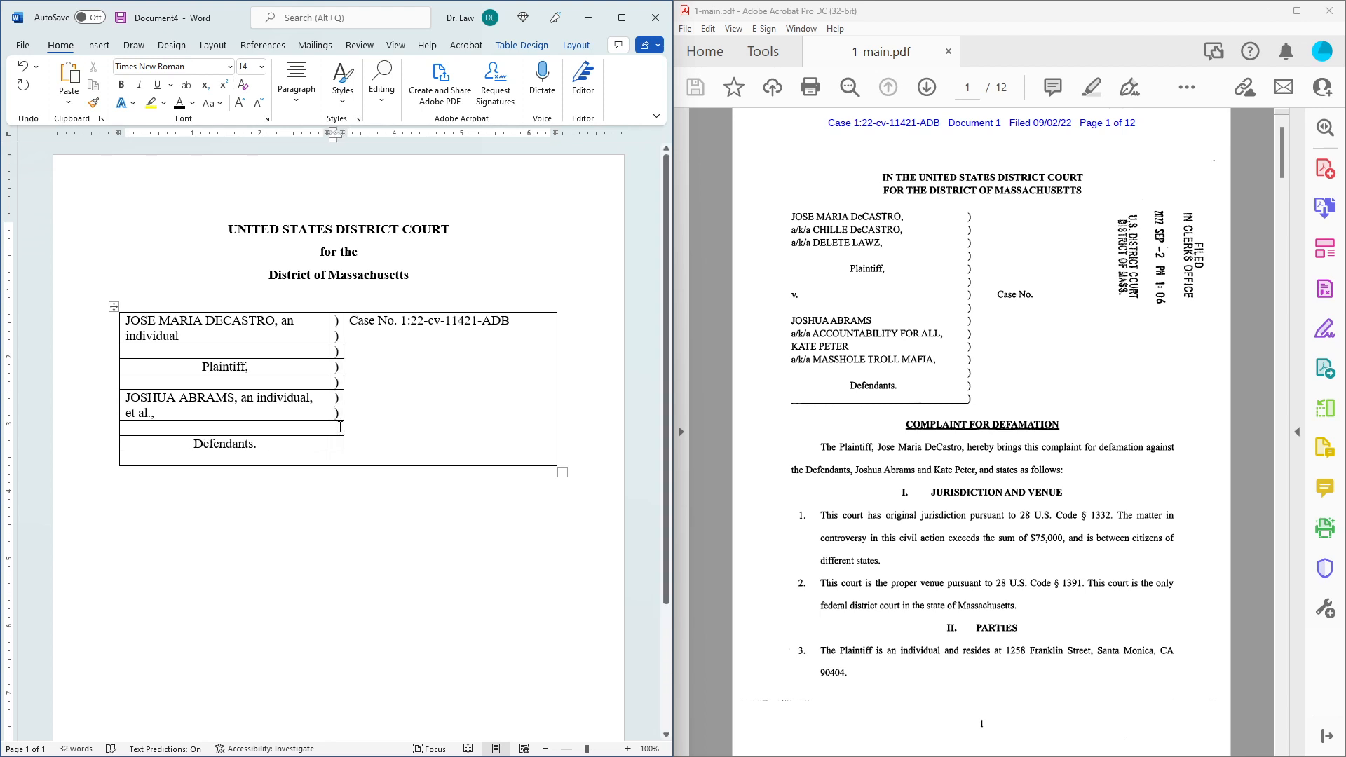
left_click(340, 427)
type(")")
left_click(339, 445)
type(")")
left_click(338, 457)
left_click(306, 458)
left_click_drag(306, 458, 344, 460)
right_click(335, 463)
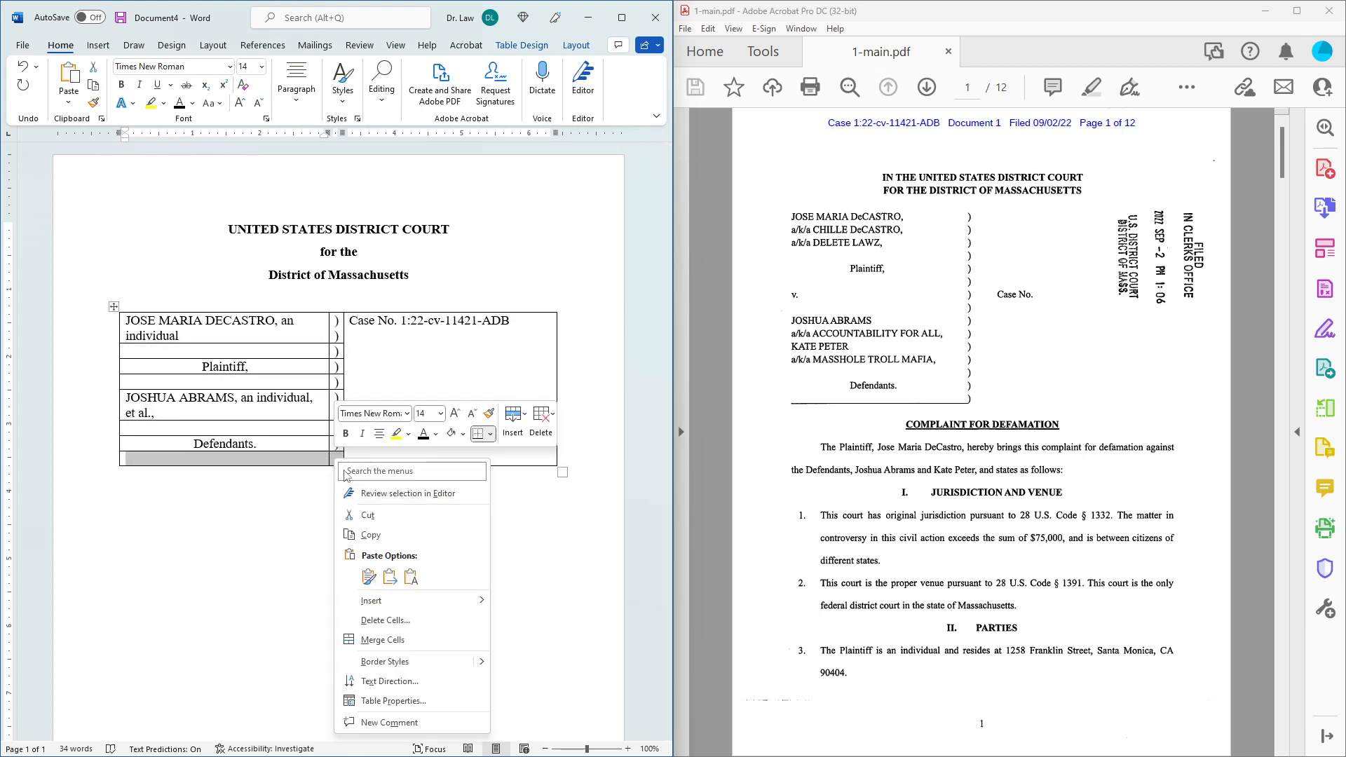
left_click(409, 621)
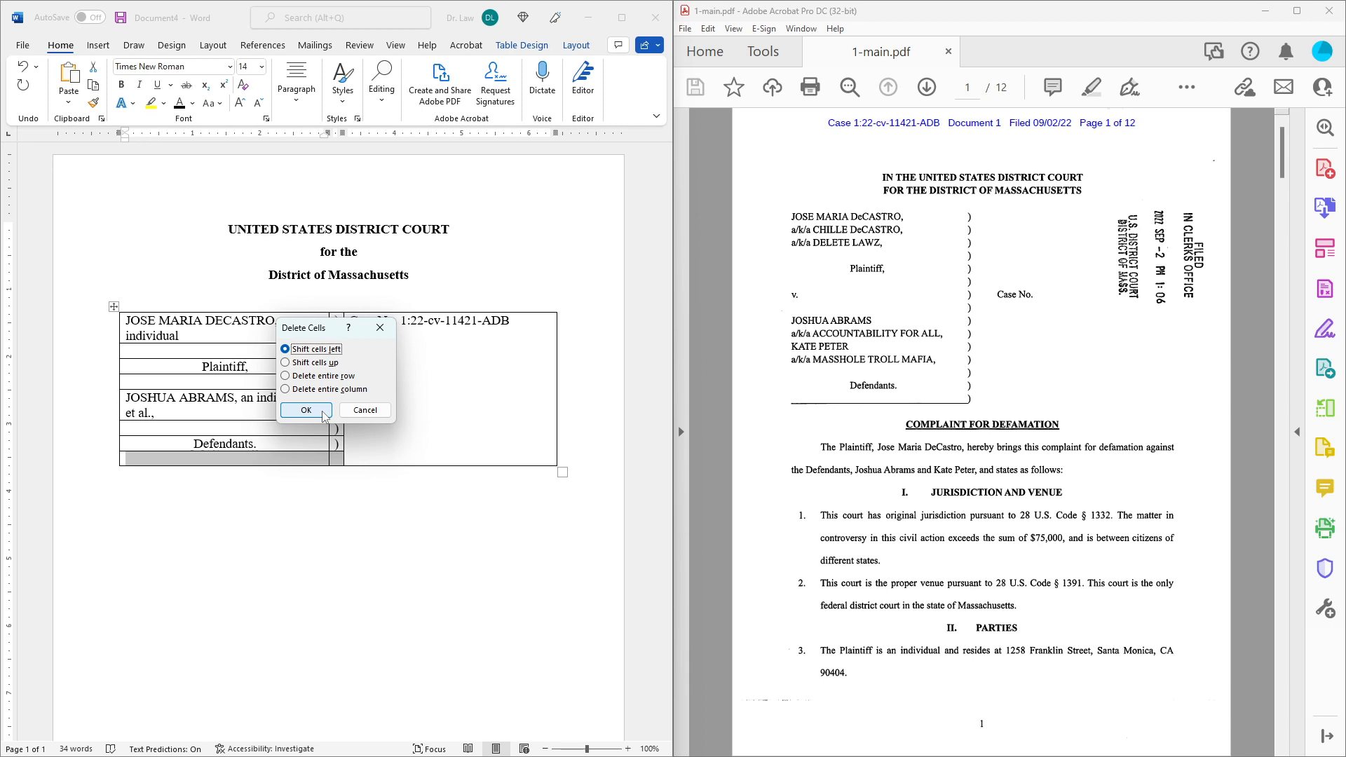
left_click(285, 364)
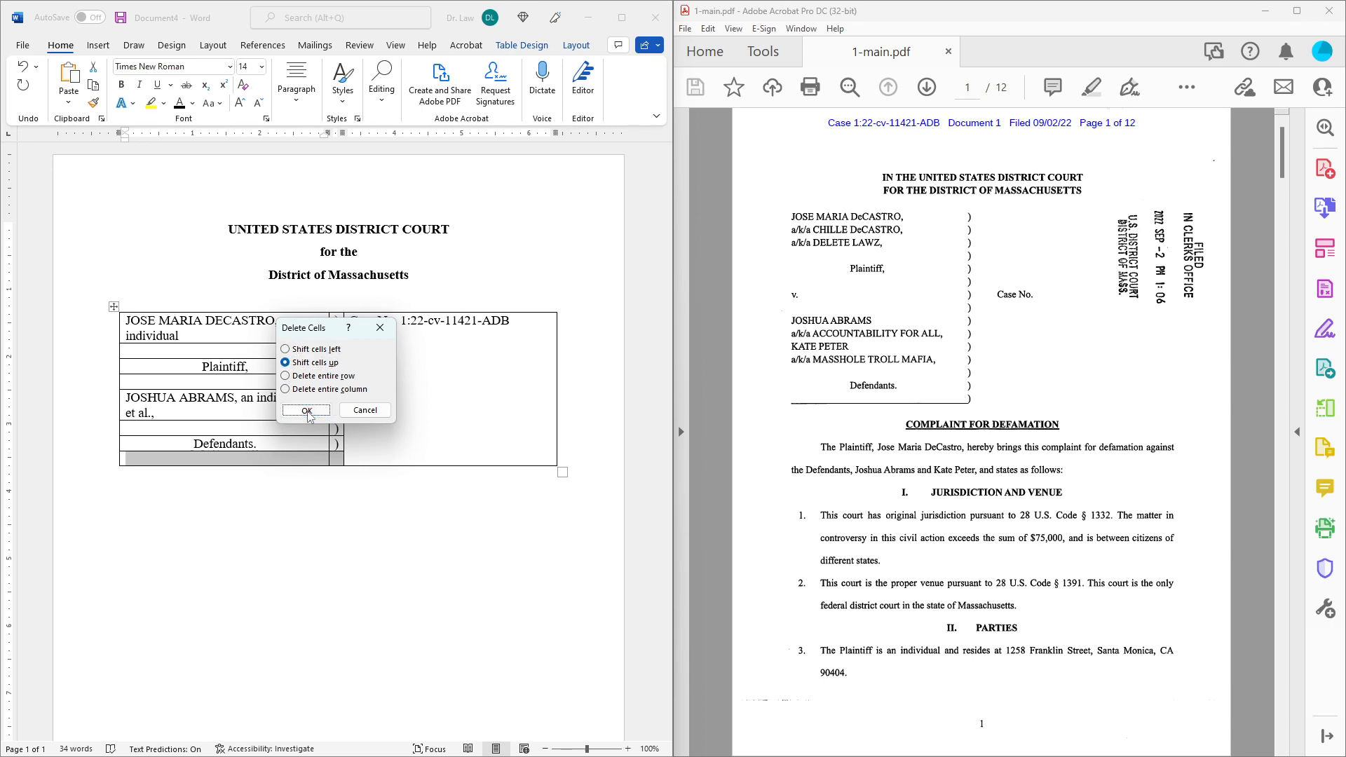
left_click(306, 411)
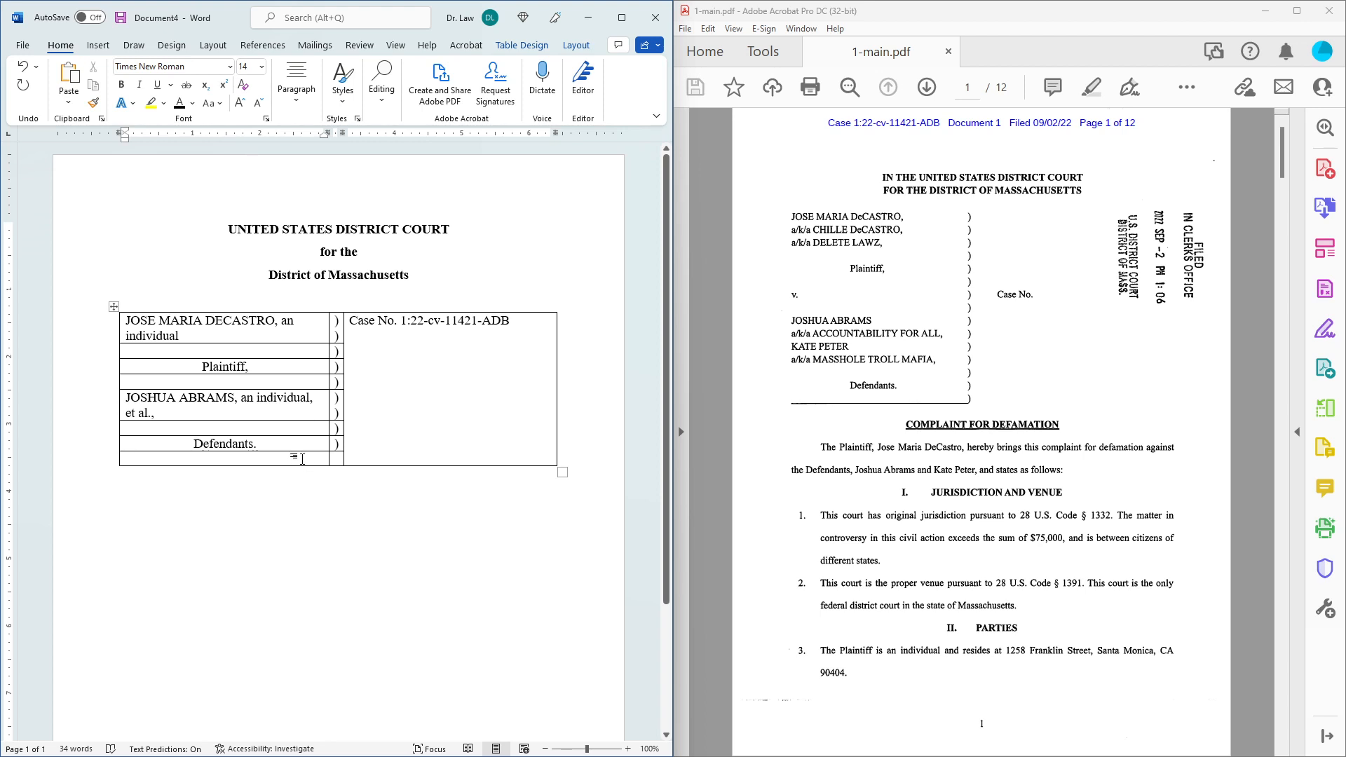
Fill the bottom-left caption cell with an underscore line and add a new line after the case number.
left_click(400, 443)
left_click(309, 458)
type("__________________________")
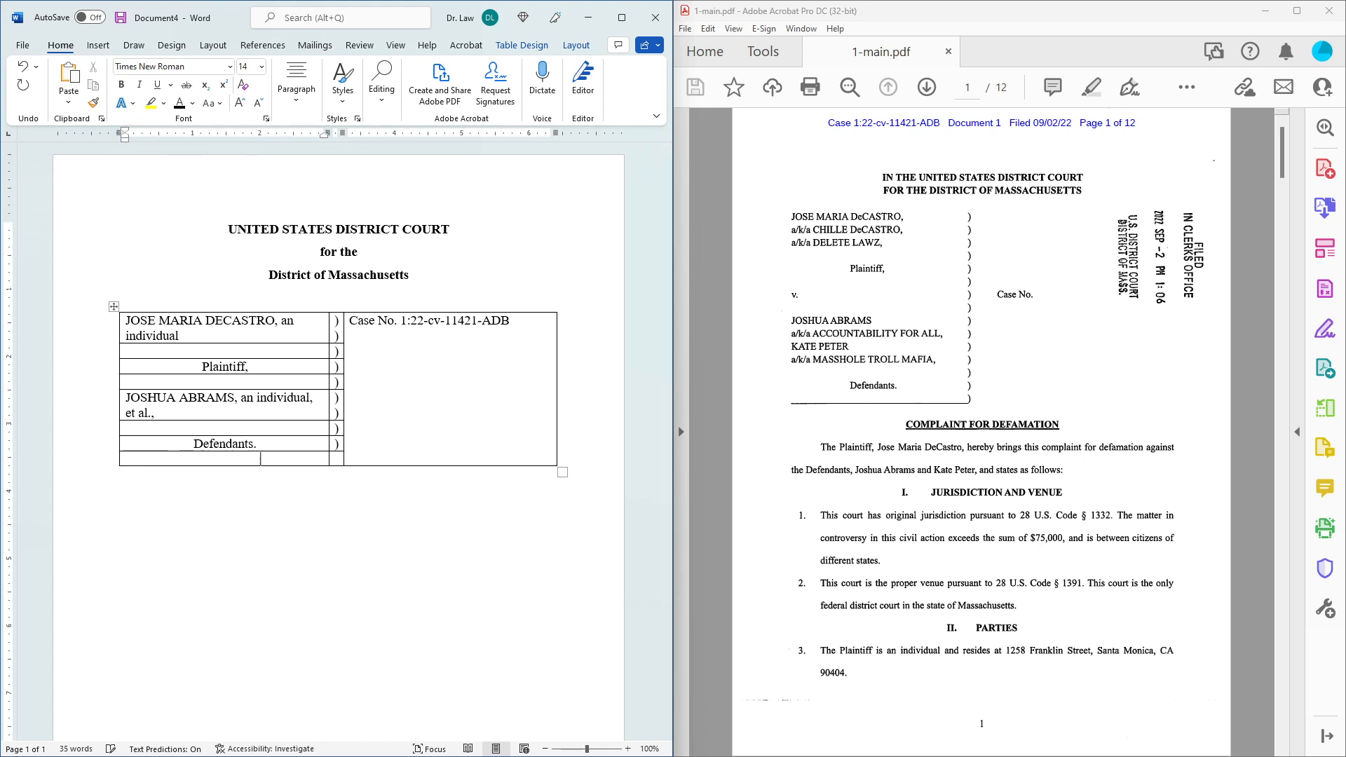
type("__")
key("BackSpace")
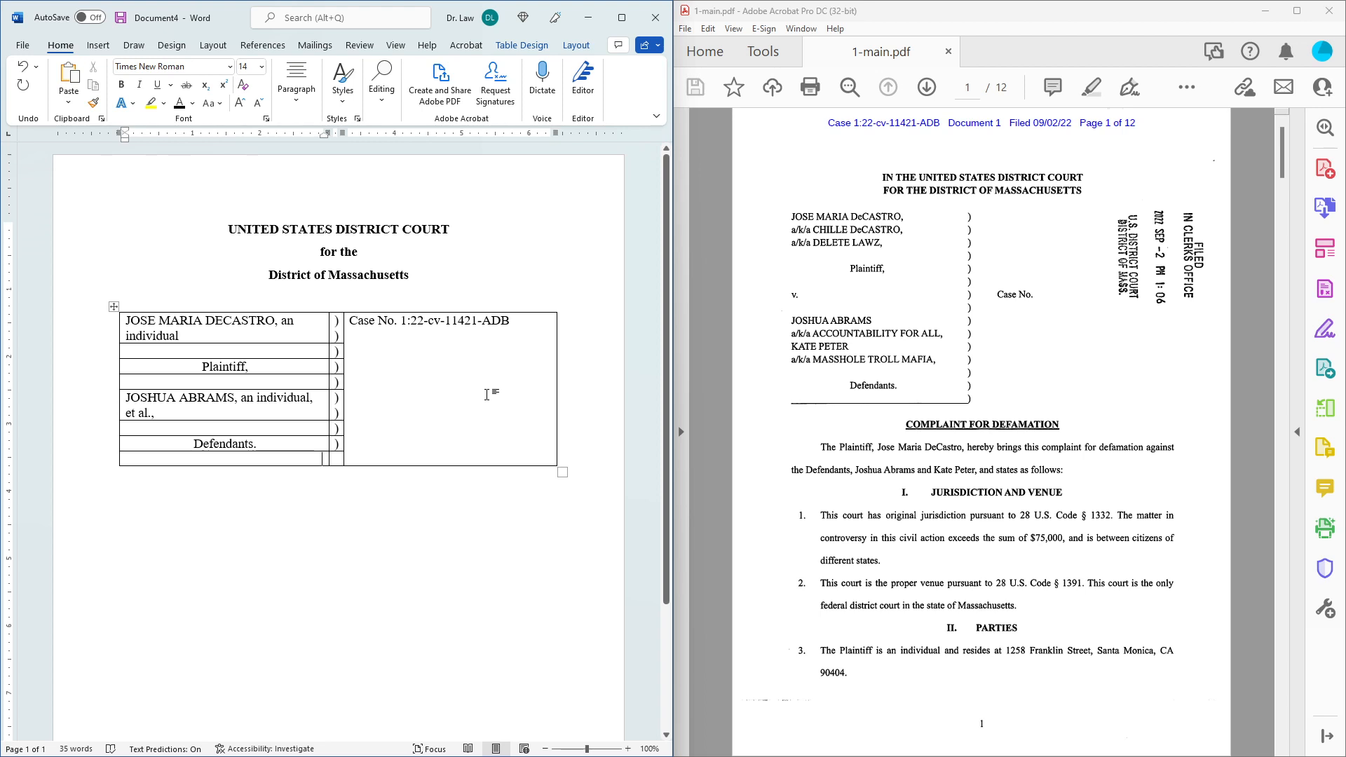
left_click(527, 348)
key("Return")
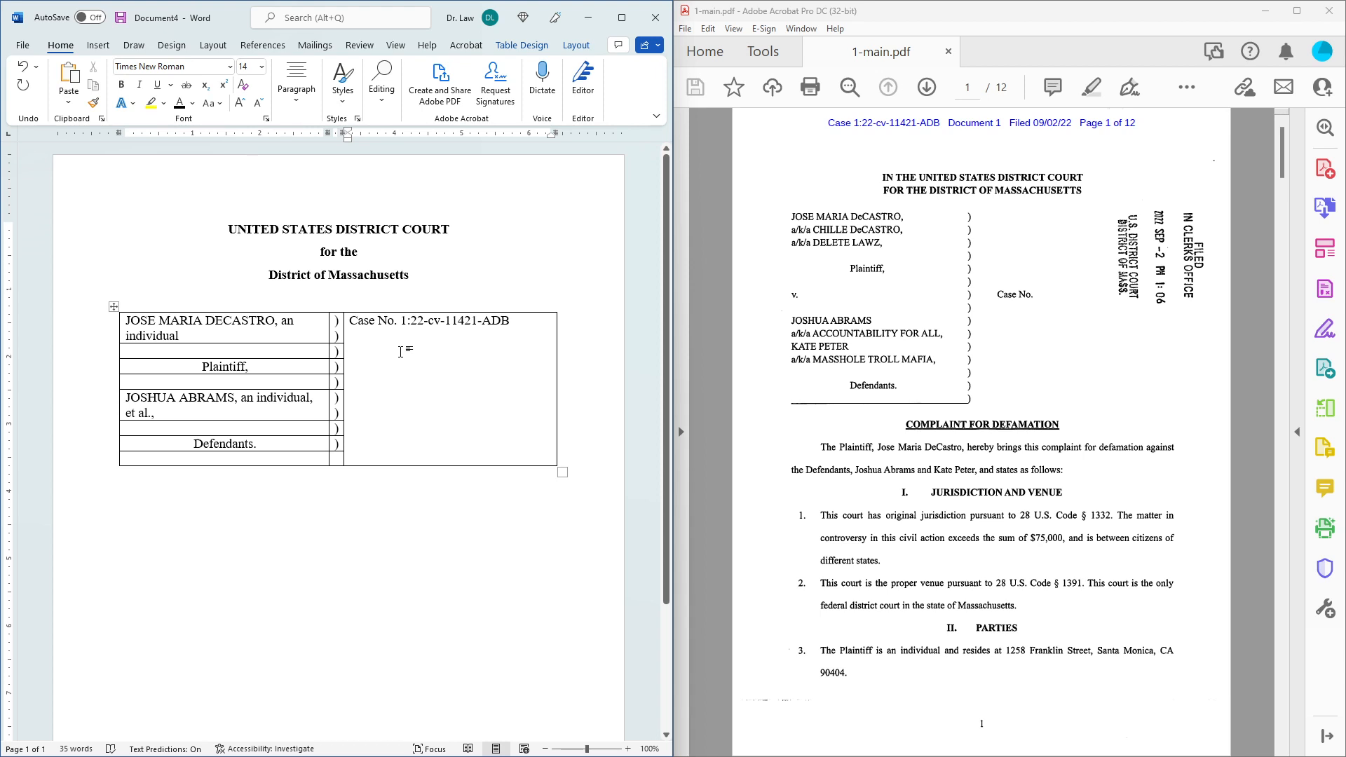
Type 'APPLICATION TO CLERK FOR ENTRY OF DEFAULT' under the case number and make it bold.
left_click(401, 352)
type("APPLICATION")
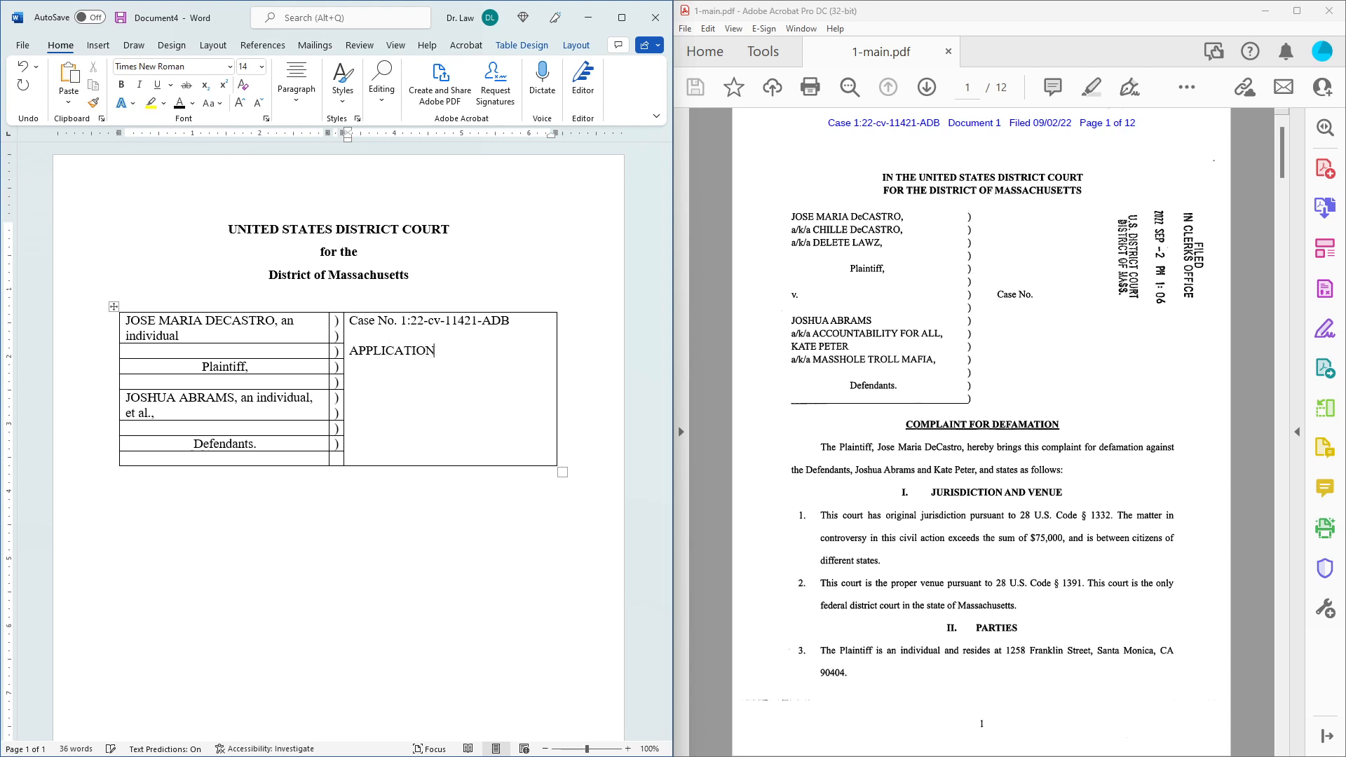
type(" TO CLERK FOR ENTRY OF DEFA")
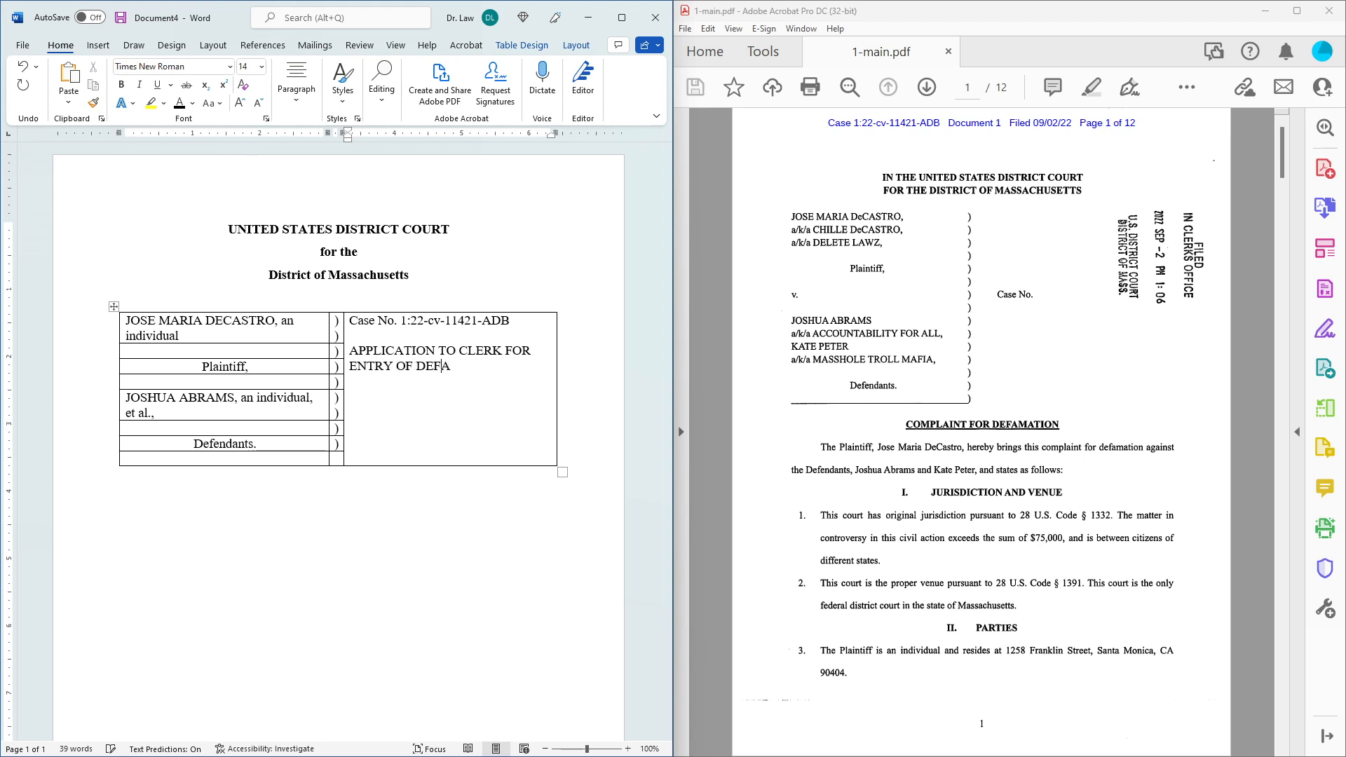
type("ULT")
left_click_drag(489, 365, 349, 351)
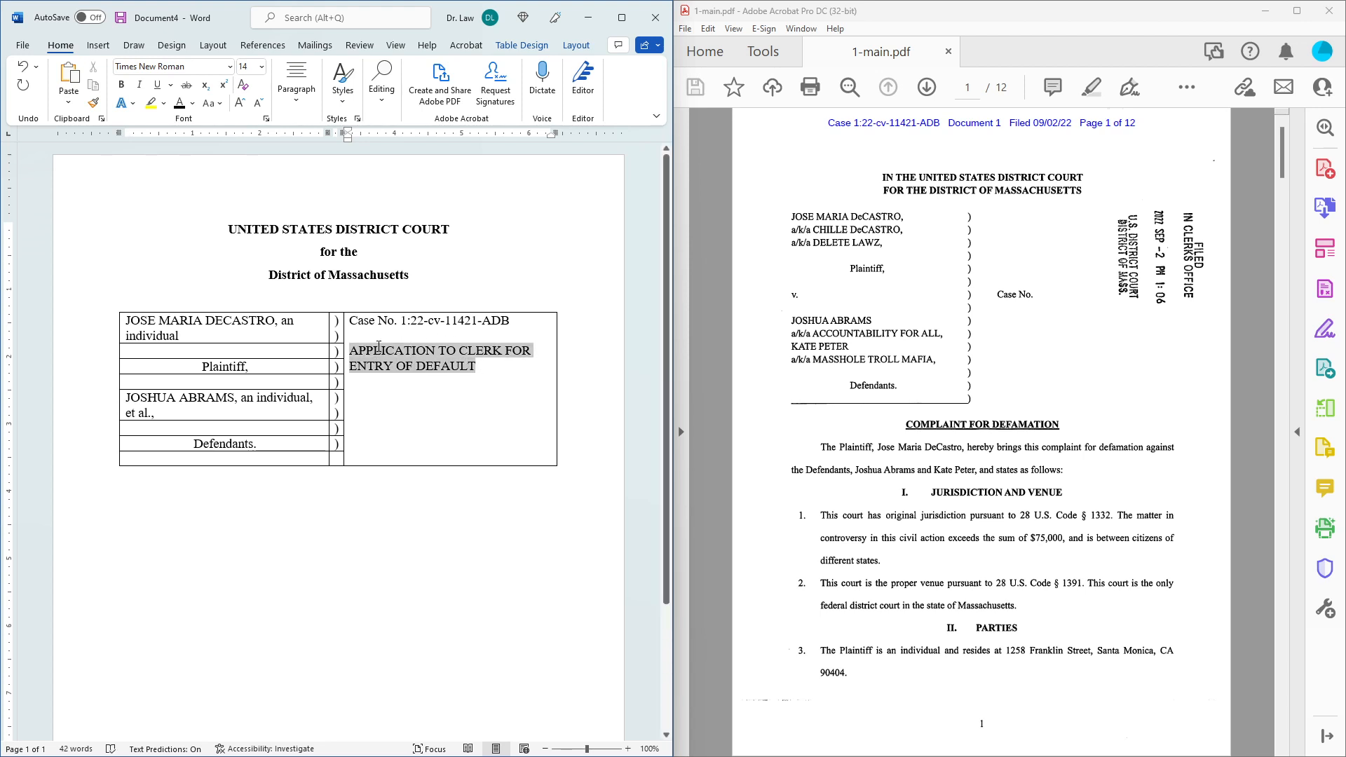
left_click(123, 85)
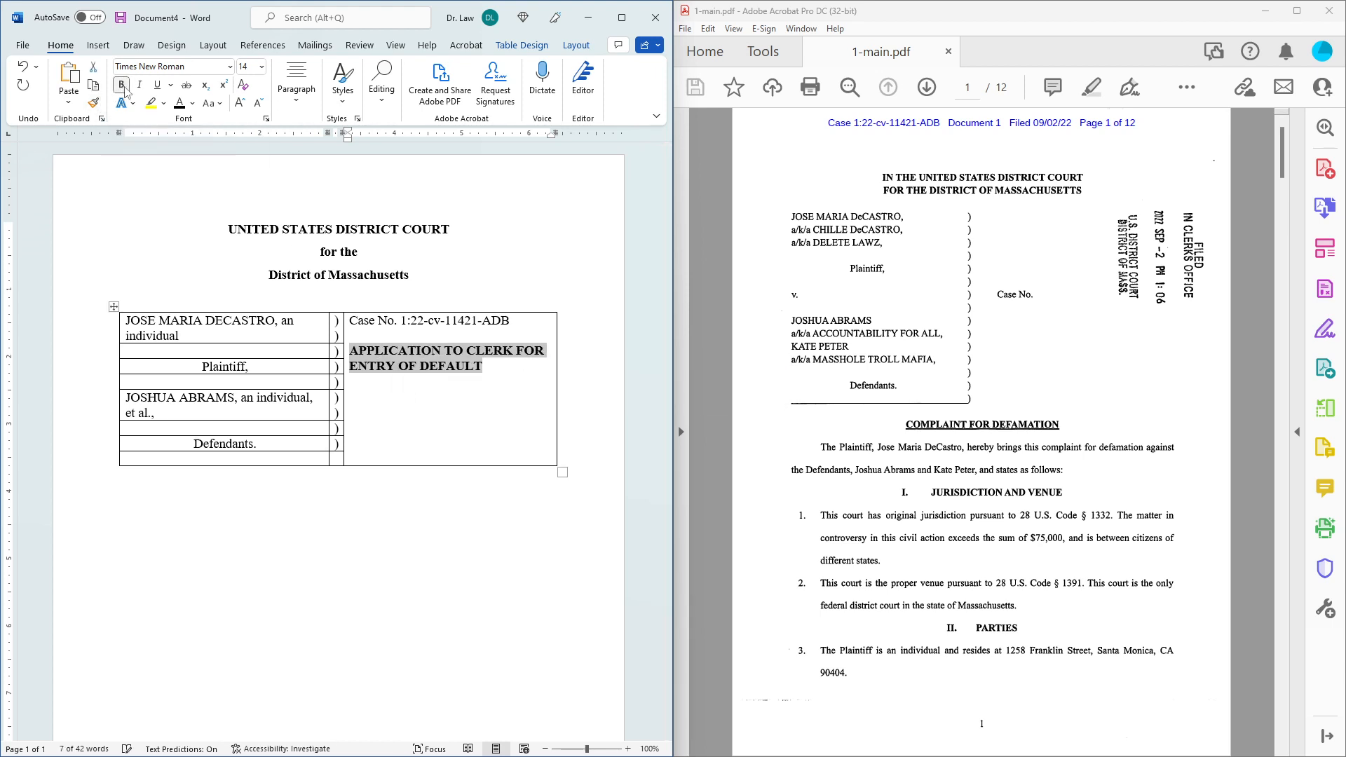
left_click(398, 533)
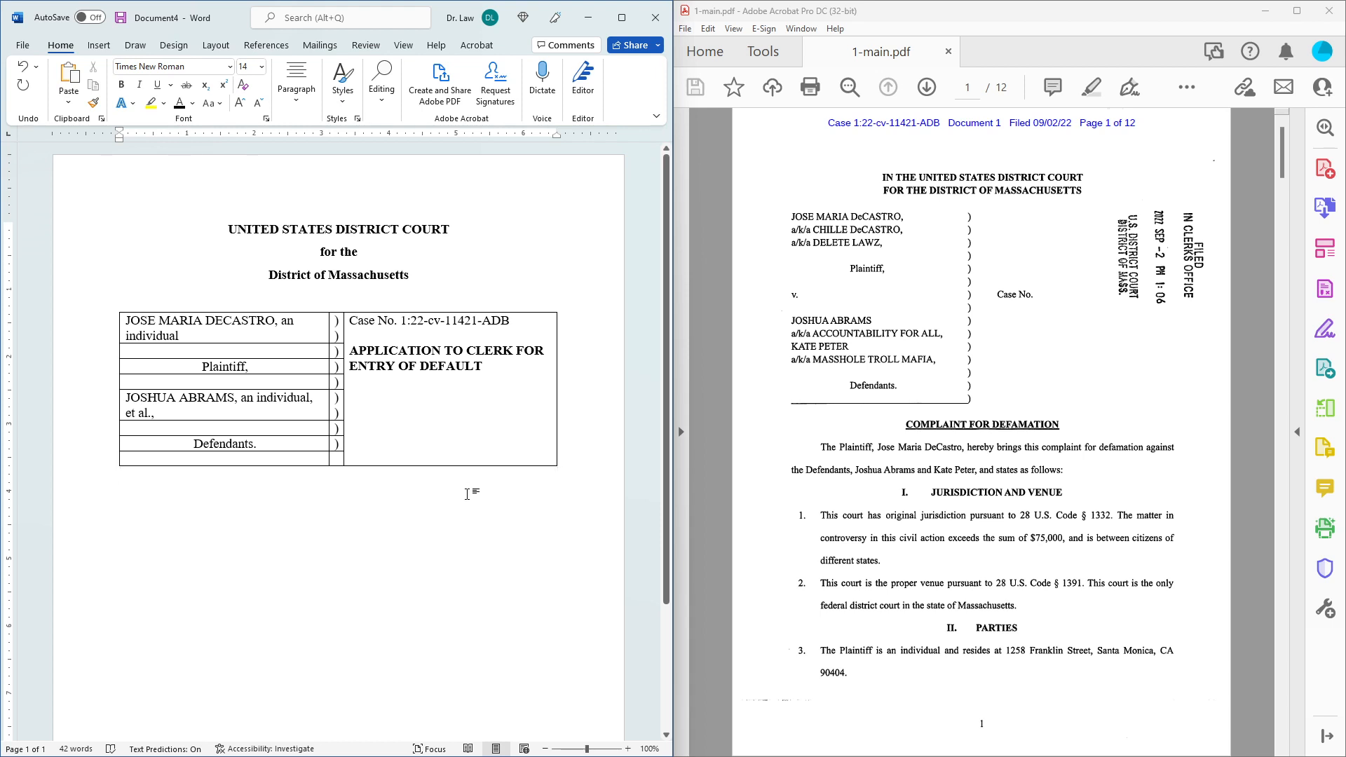
Below the table, type 'APPLICATION TO CLERK FOR ENTRY OF DEFAULT' and make it bold and underlined.
key("Return")
type("APPLICATION TO")
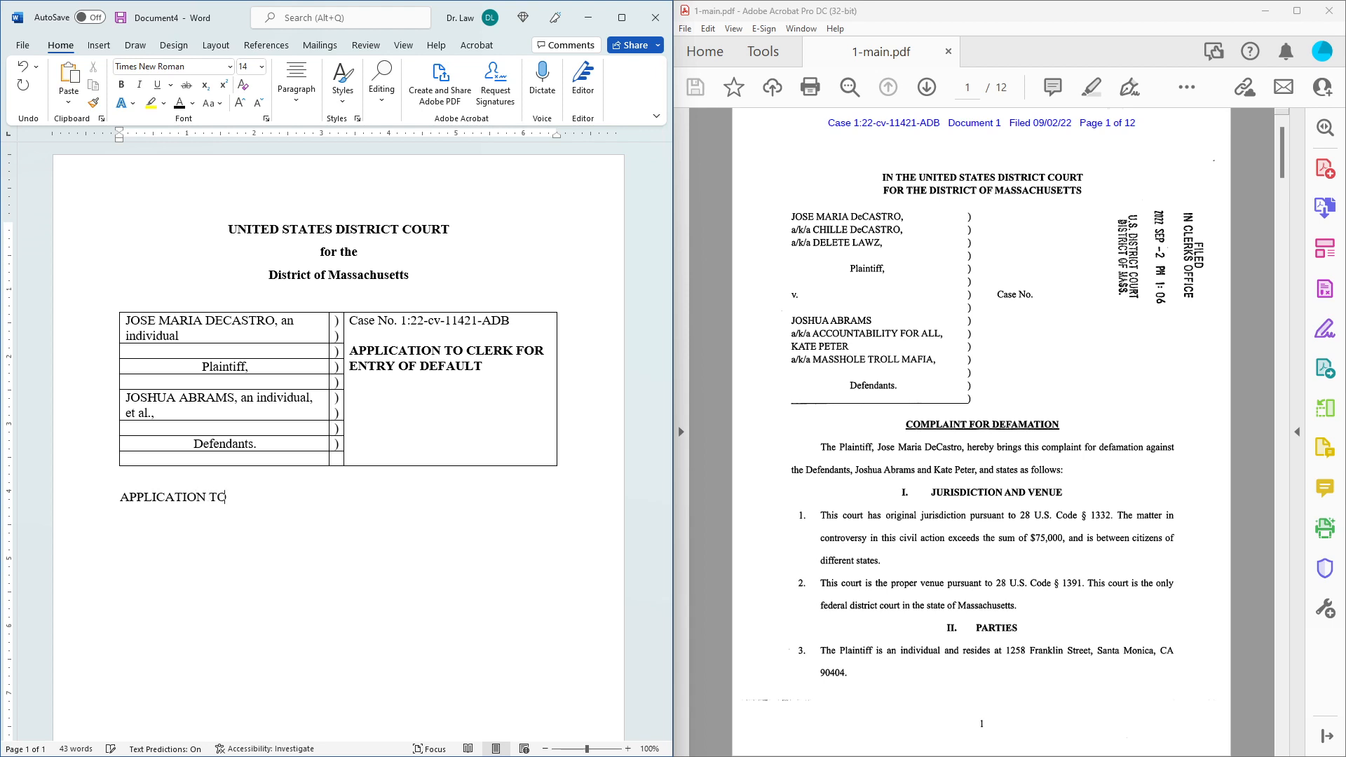
type(" CLERK FOR ENTRY O")
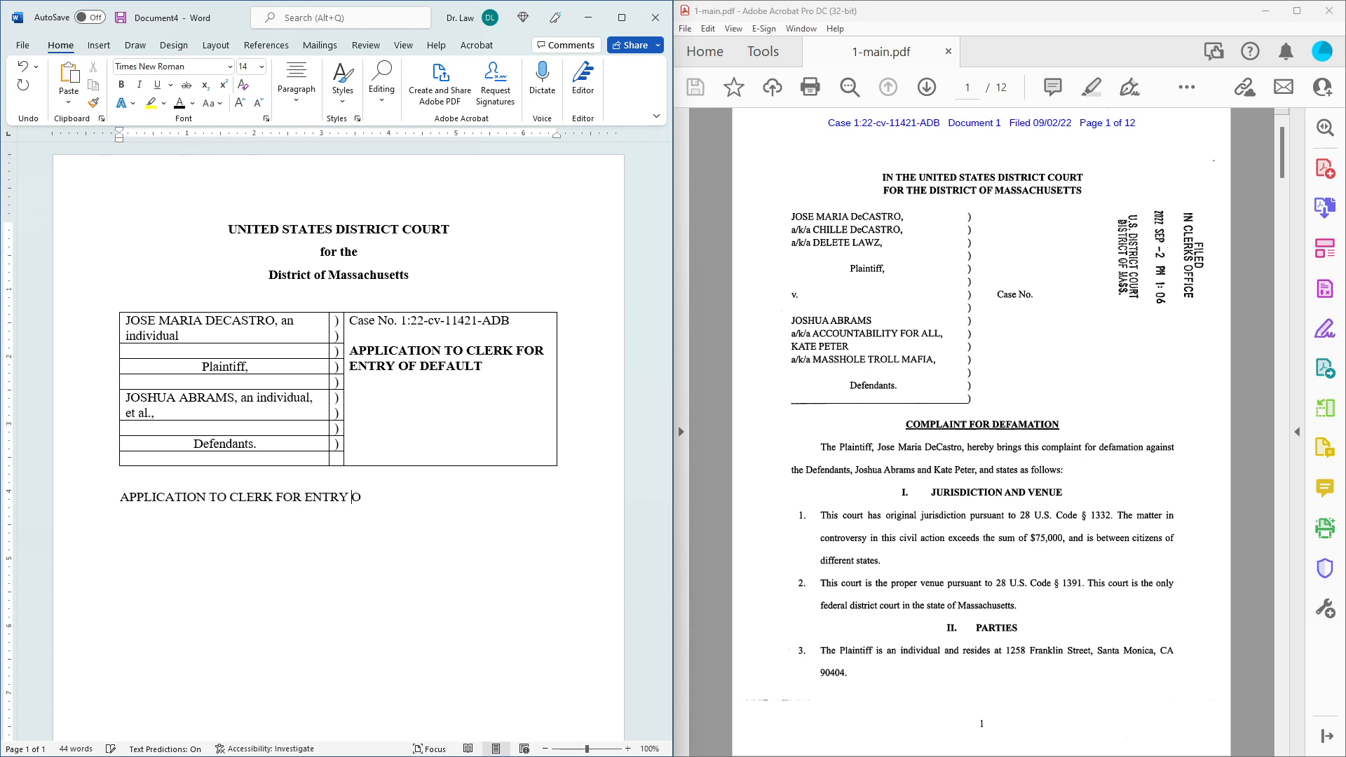
type("F DEFAULT")
left_click_drag(445, 499, 77, 557)
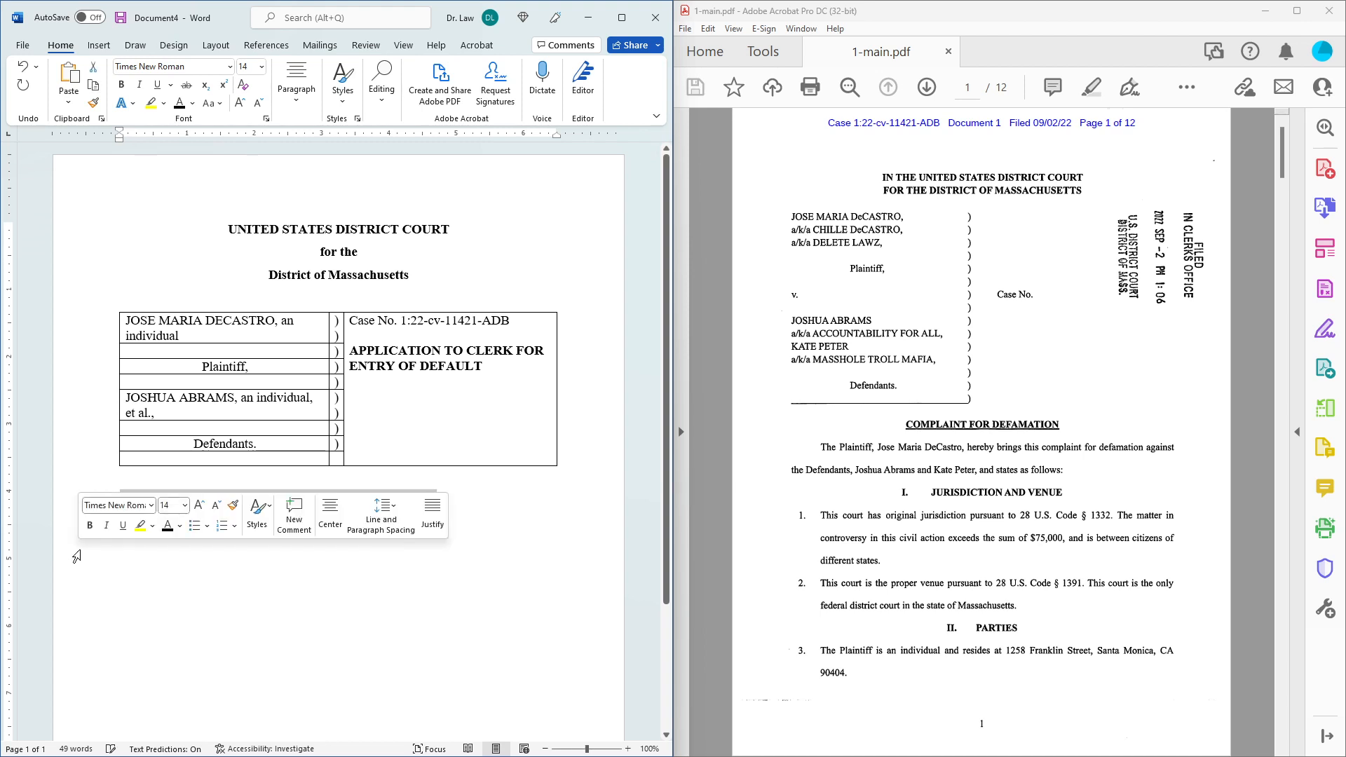
left_click(121, 85)
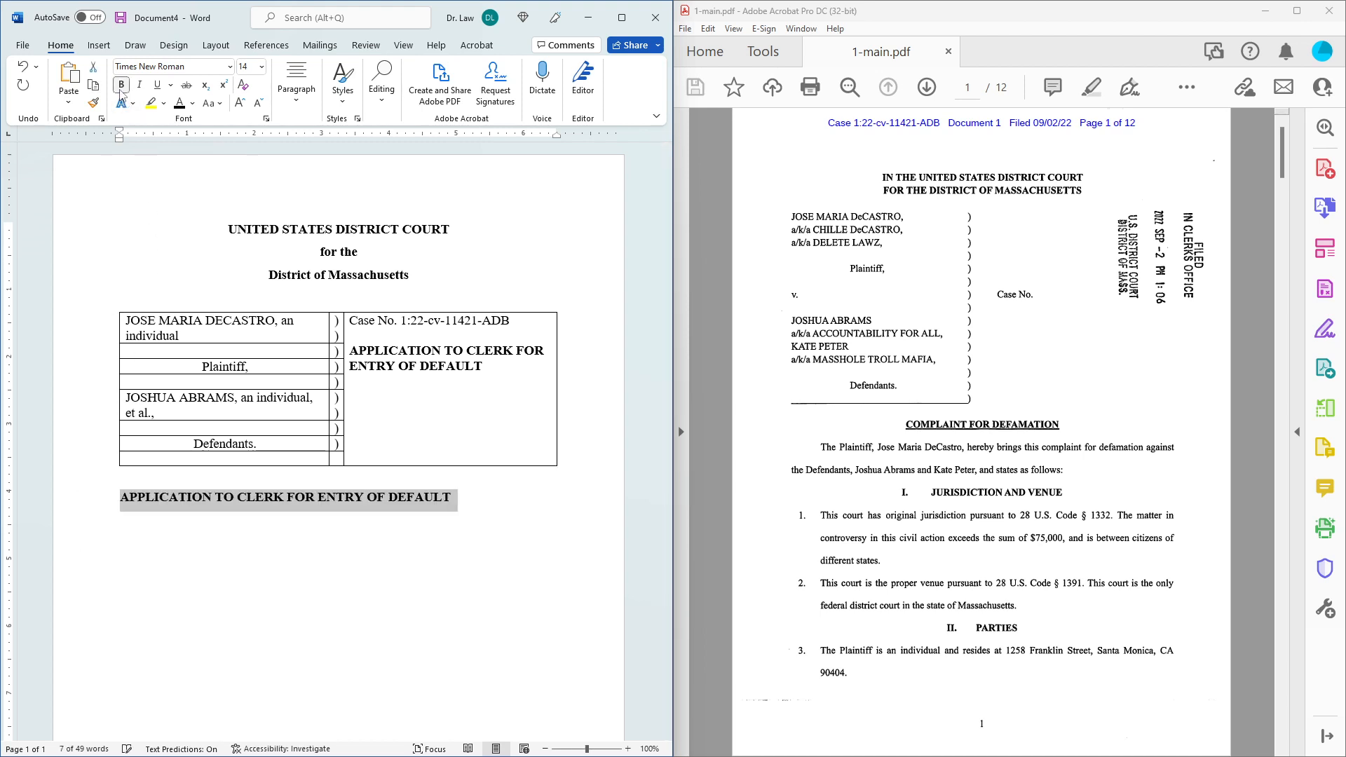
left_click(159, 85)
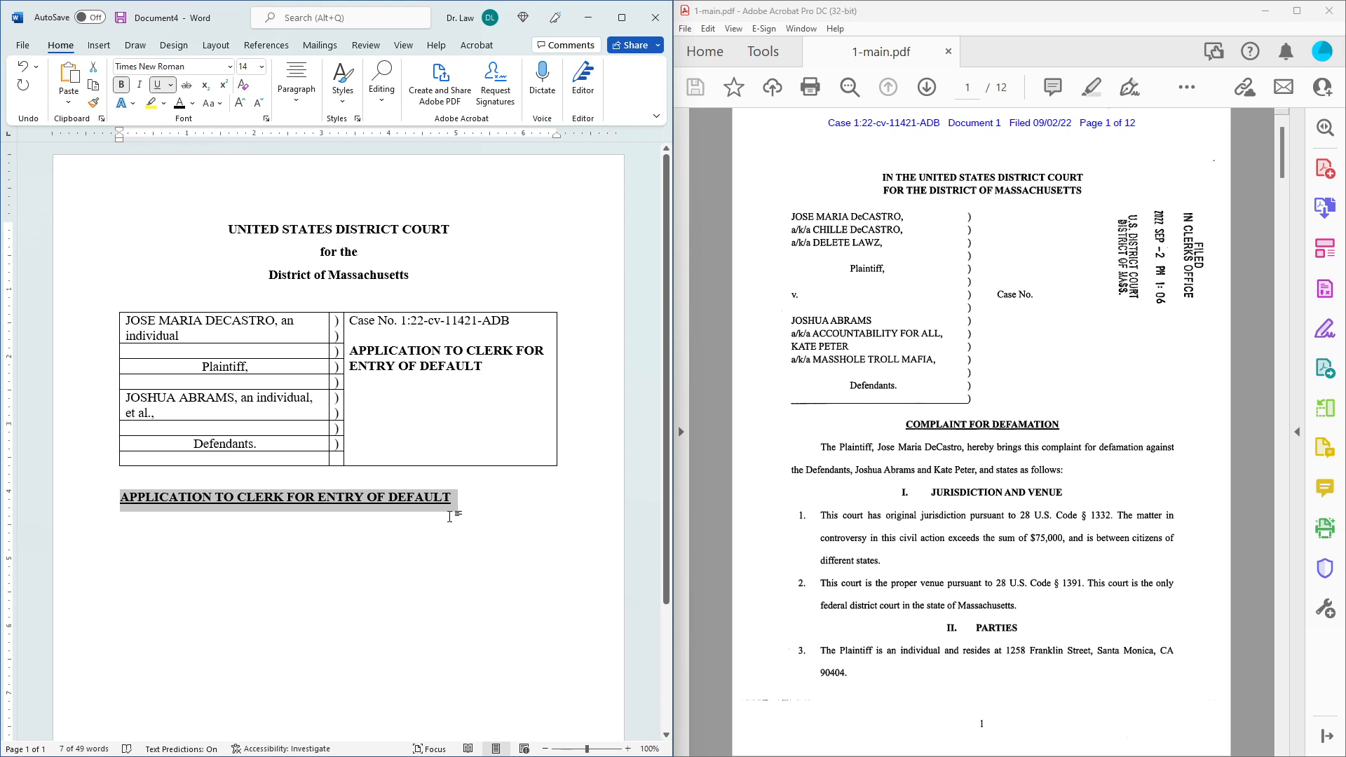
Centre the heading with 2.0 line spacing, then turn off bold and underline after it.
left_click(297, 84)
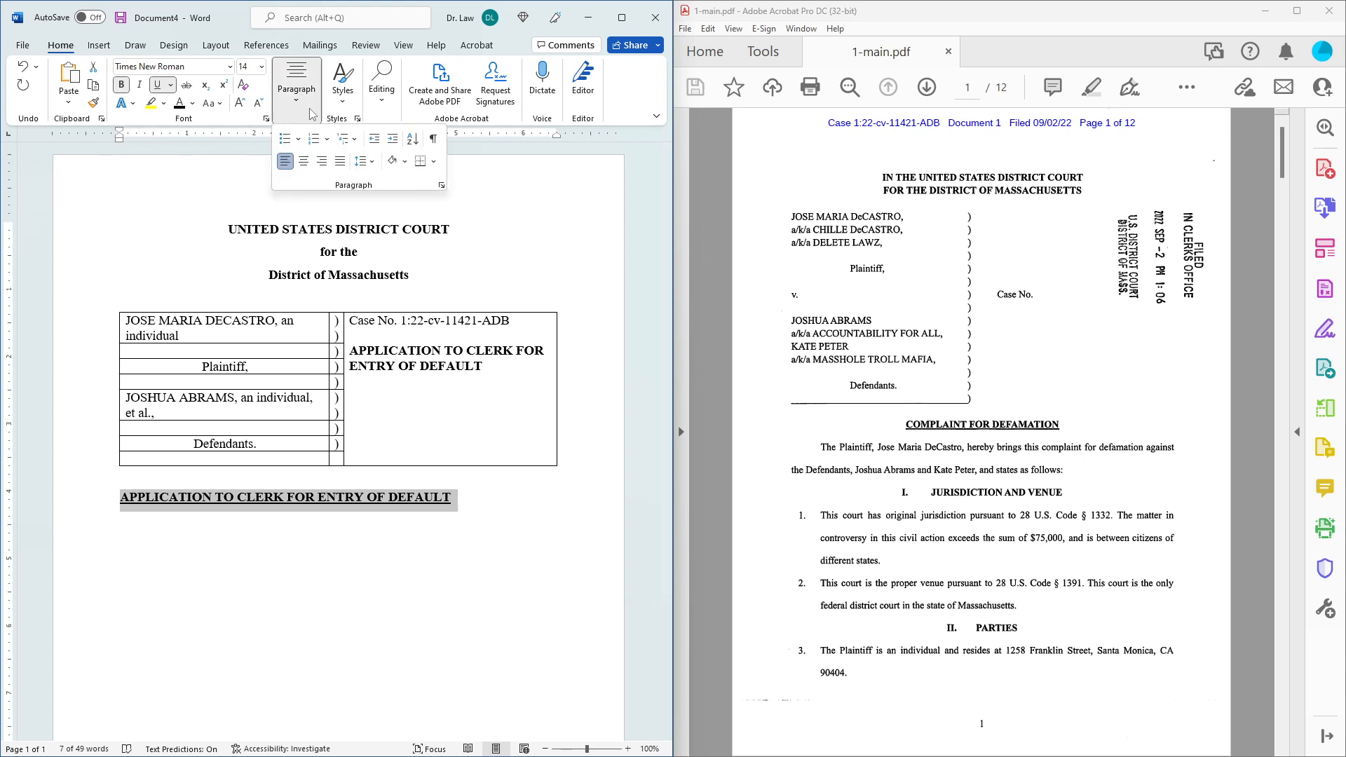
left_click(304, 162)
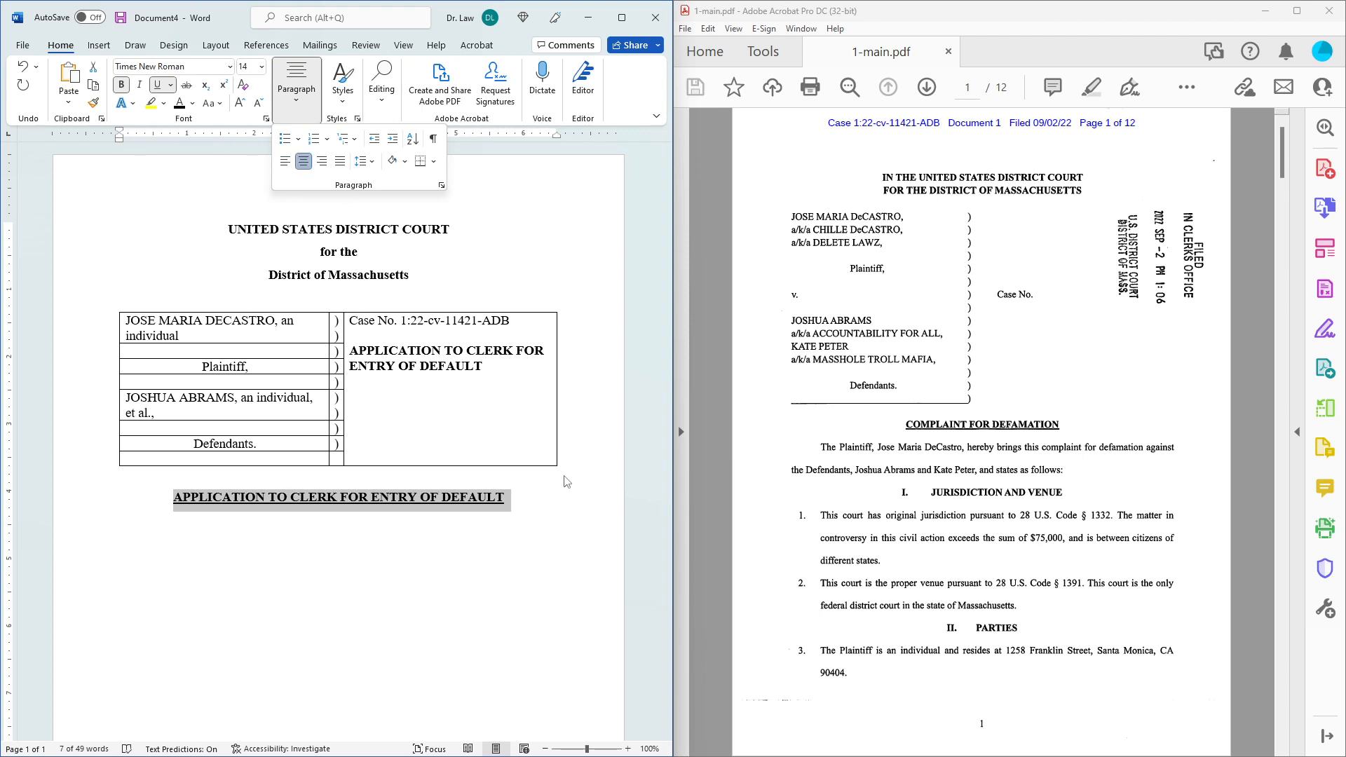
left_click(374, 167)
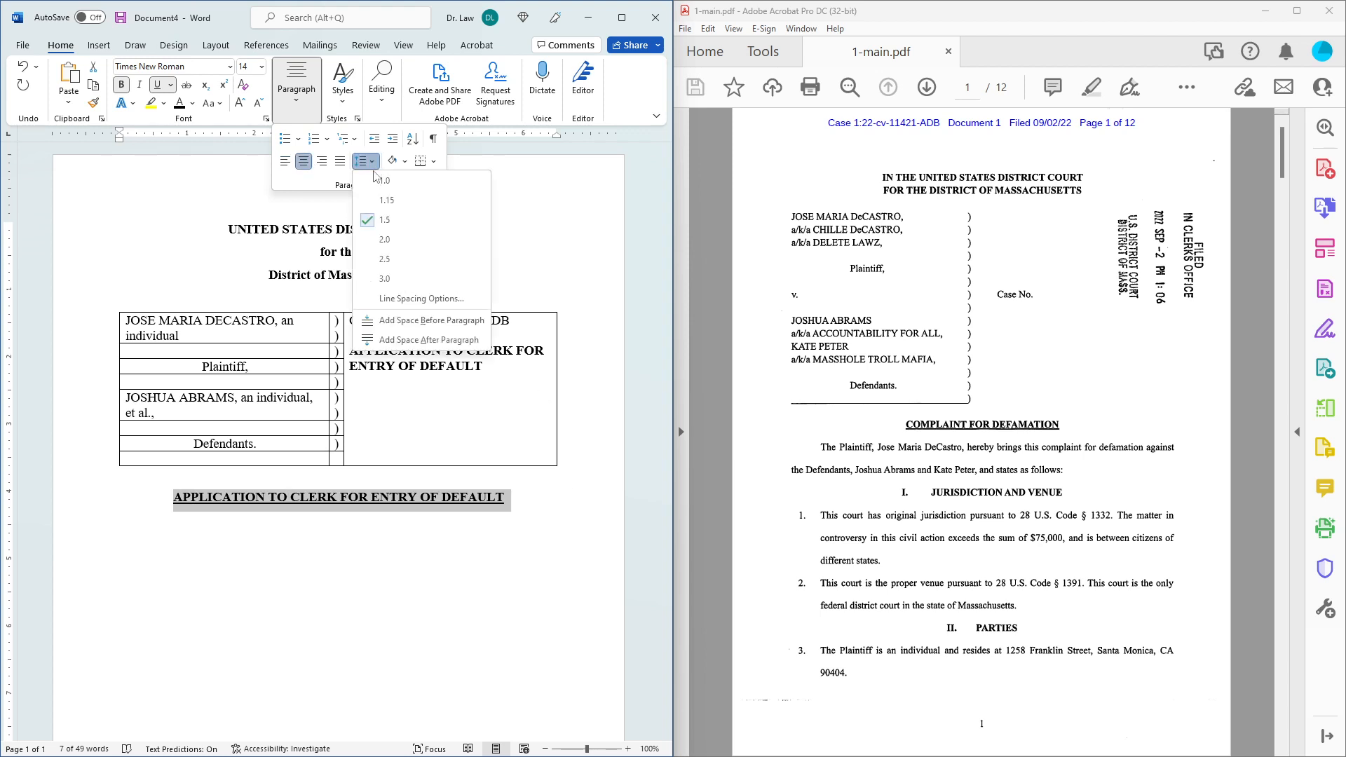
left_click(392, 241)
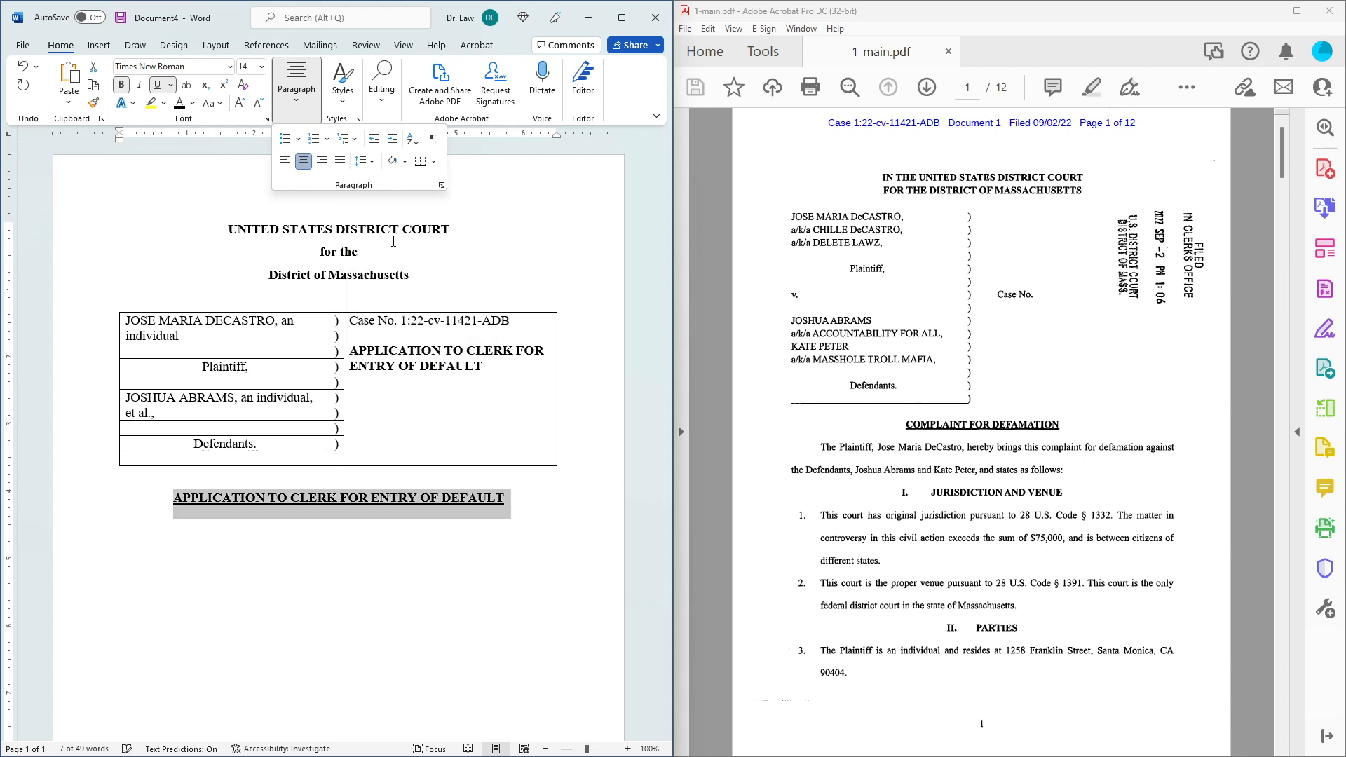
left_click(517, 500)
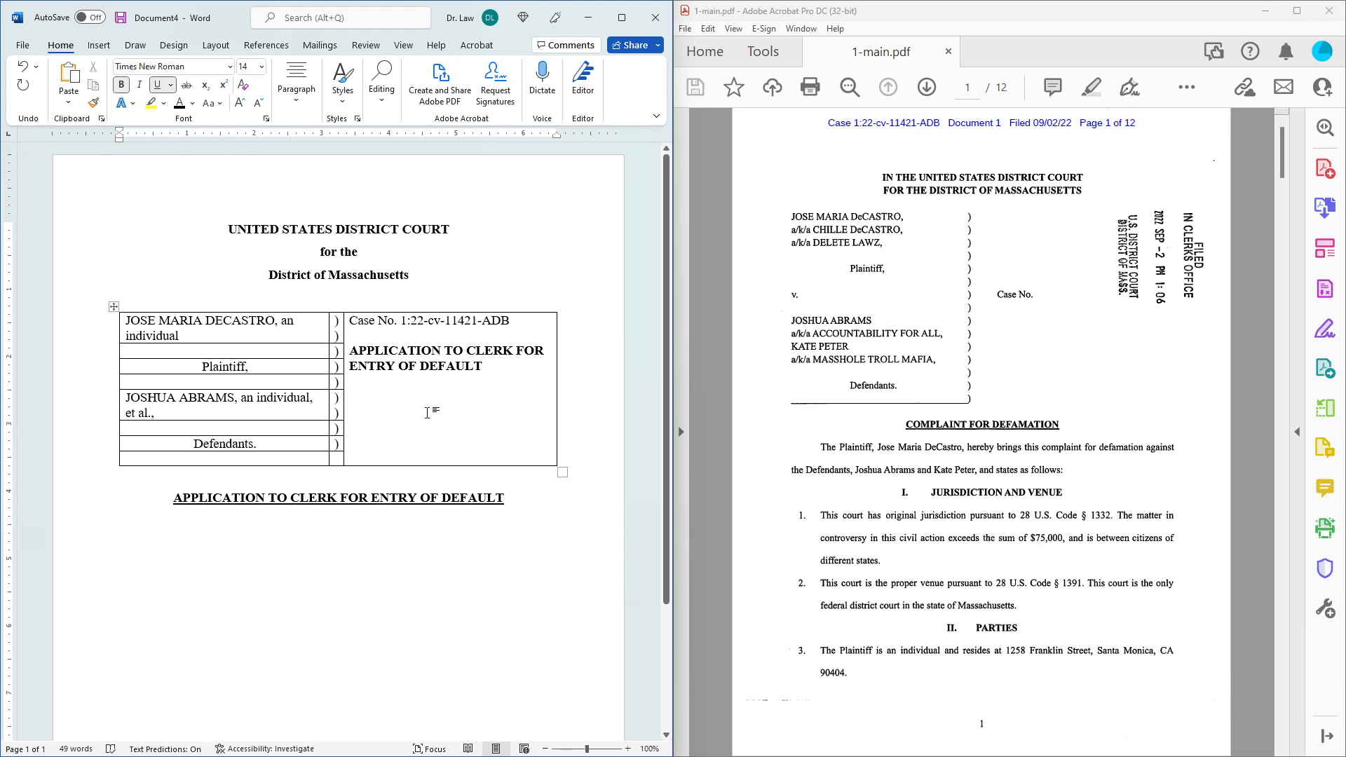
left_click(121, 85)
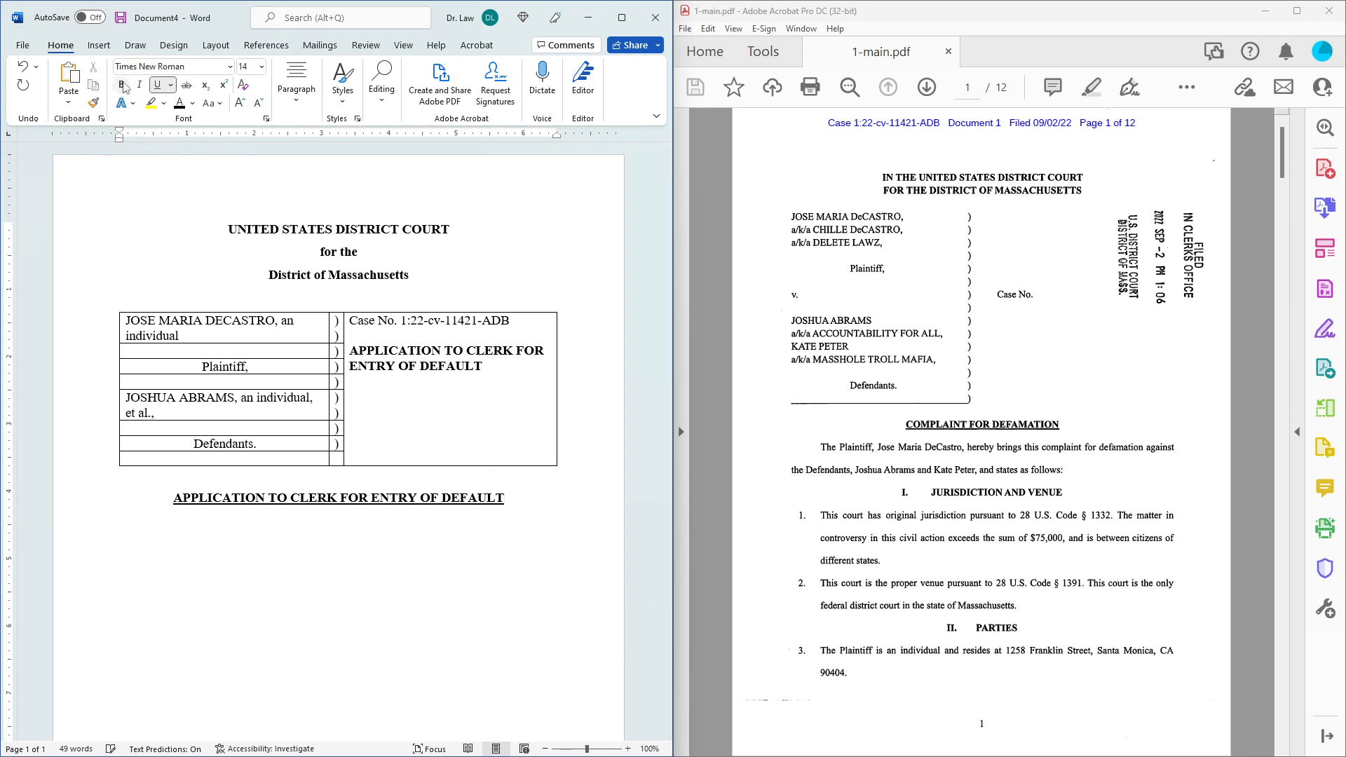
left_click(158, 85)
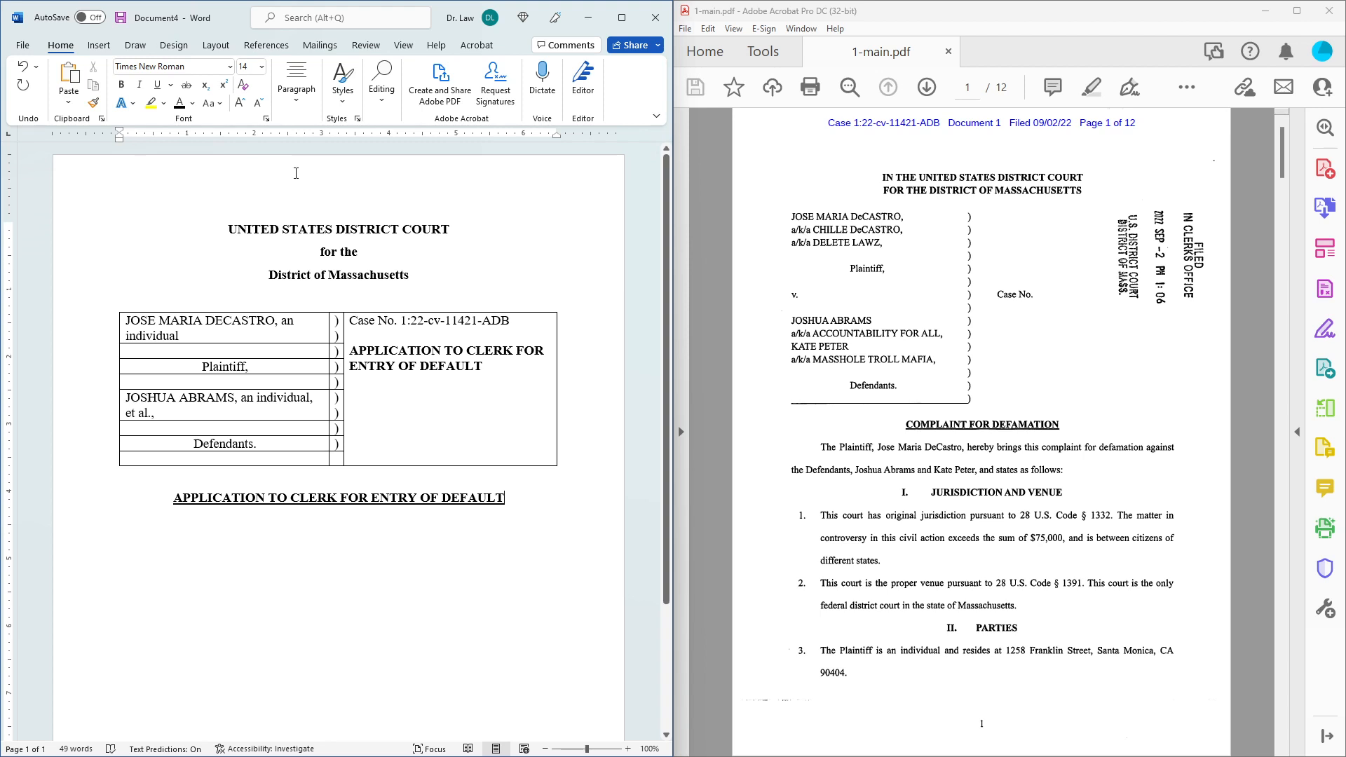
Add a left-aligned line 'To the Clerk of the United States District Court for the District of Massacusetts:'.
key("Return")
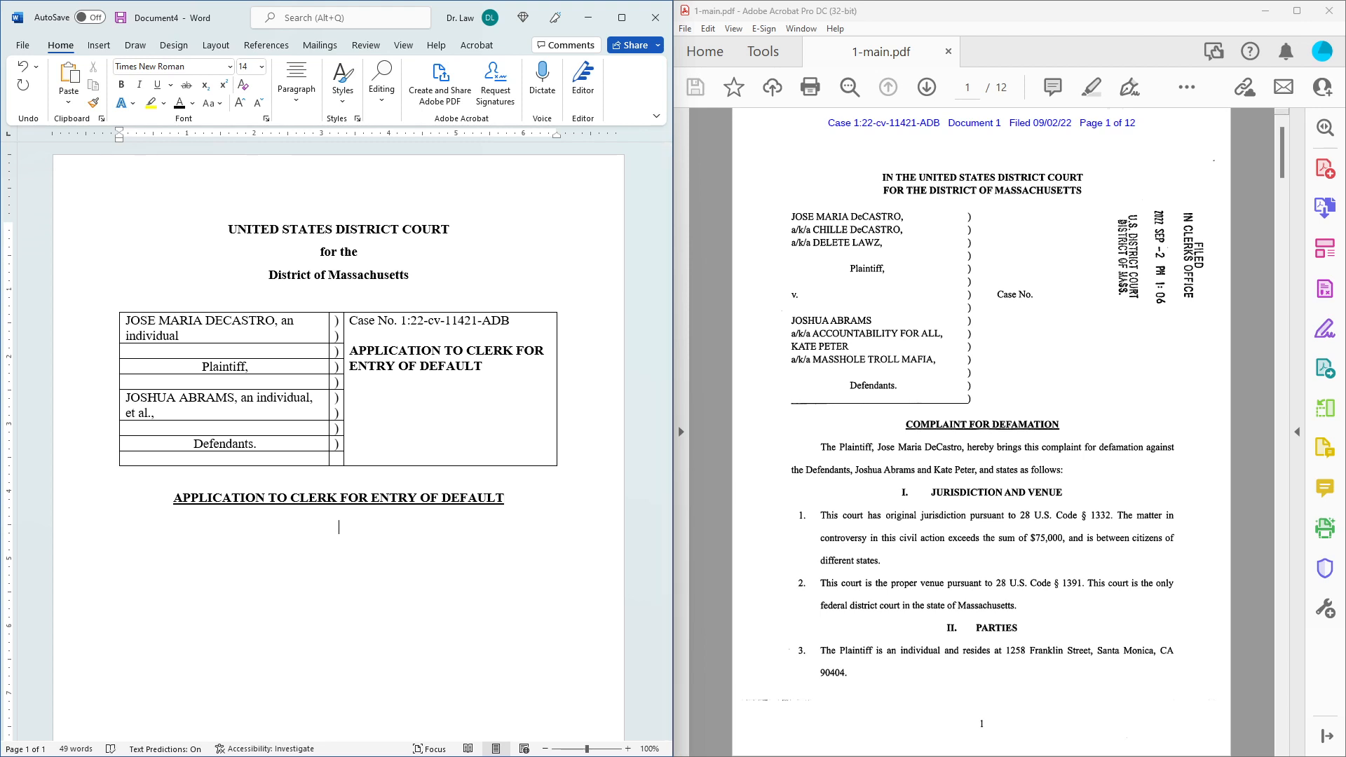
left_click(296, 91)
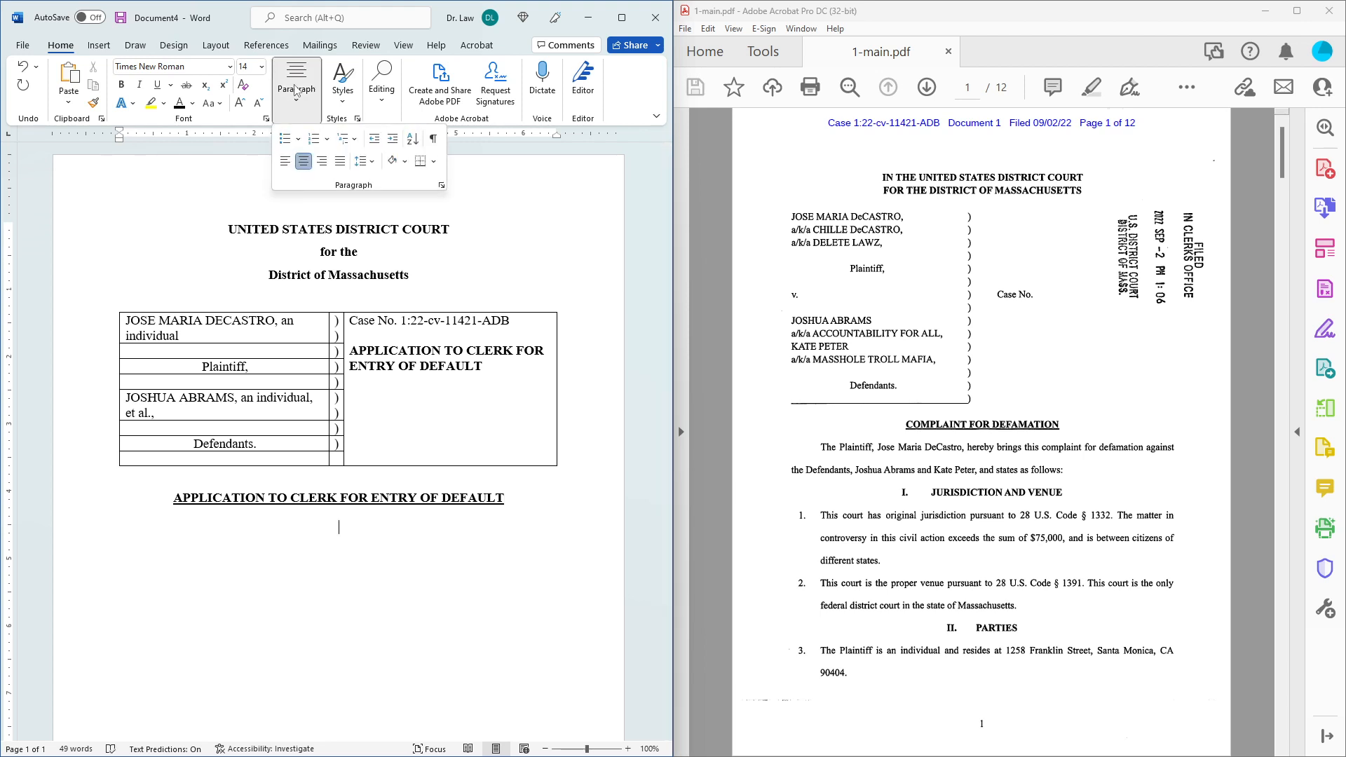
left_click(284, 162)
left_click(385, 537)
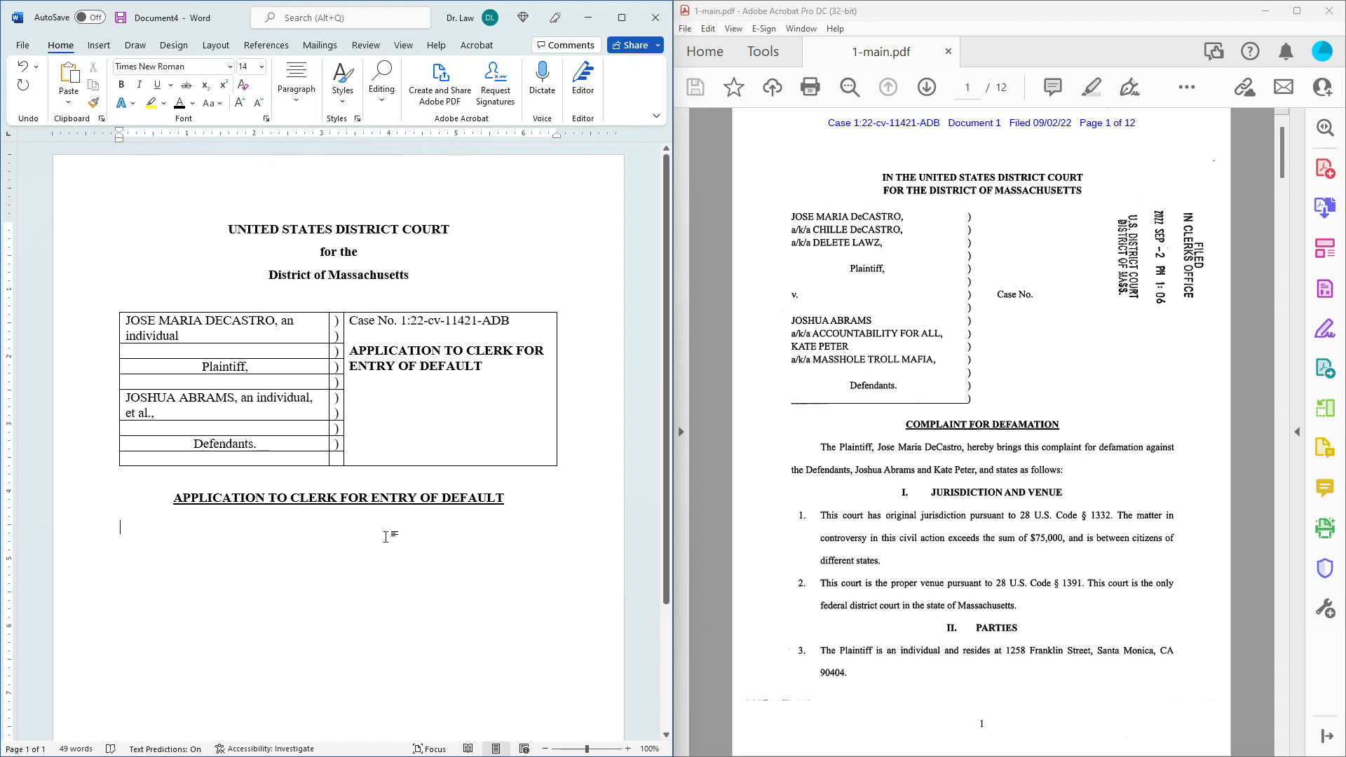
type("T")
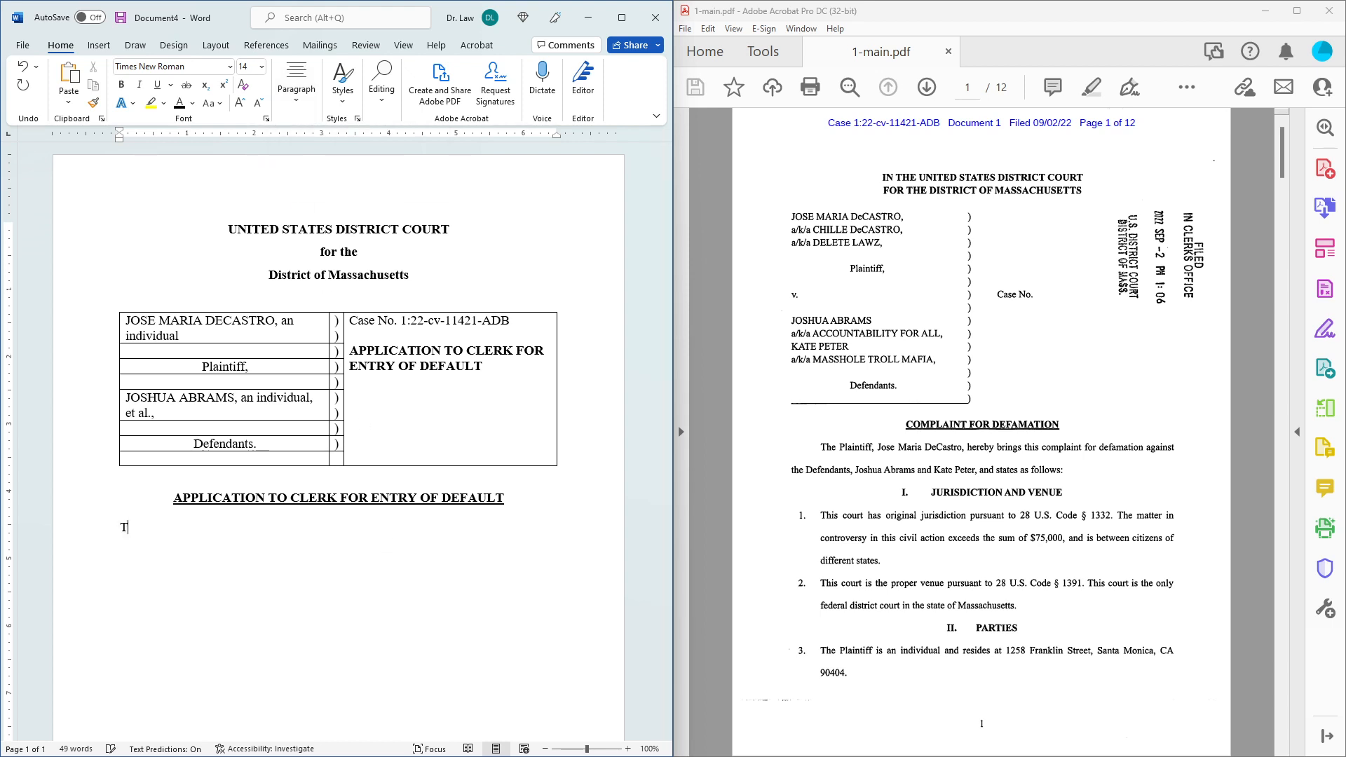
type("o the Clerk of the United State")
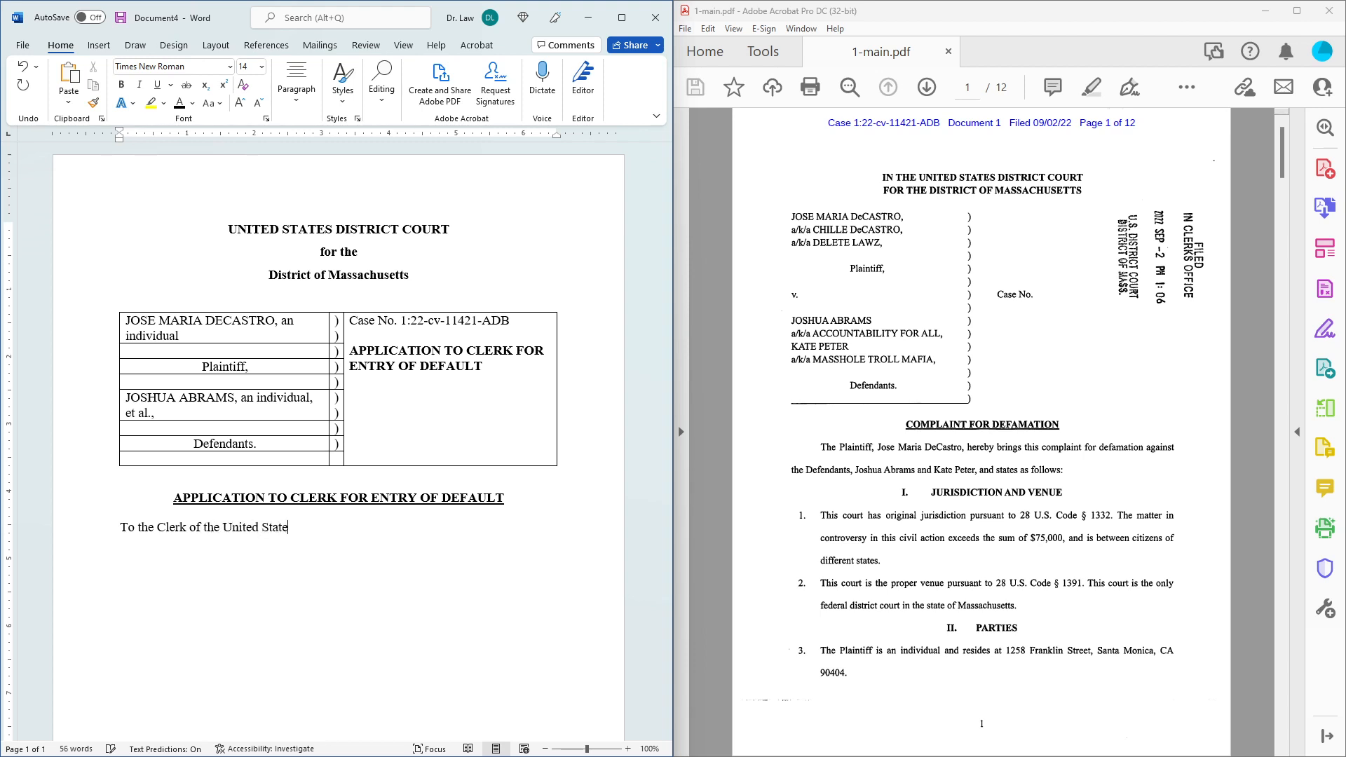
type("s District")
key("Tab")
type("for the M")
key("BackSpace")
type("District")
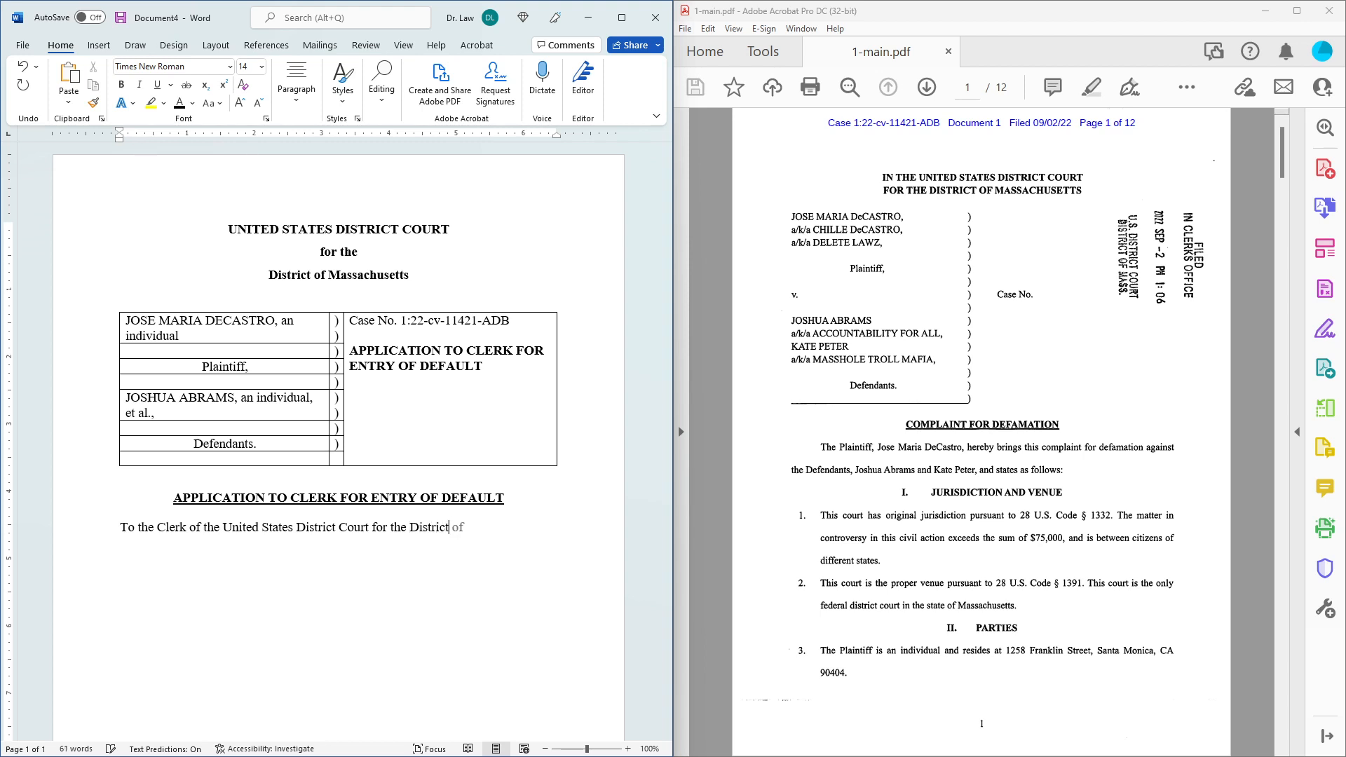
type(" of Massacusetts:")
key("Return")
Correct the spelling to Massachusetts and begin the next line with 'Plaintiff'.
right_click(506, 528)
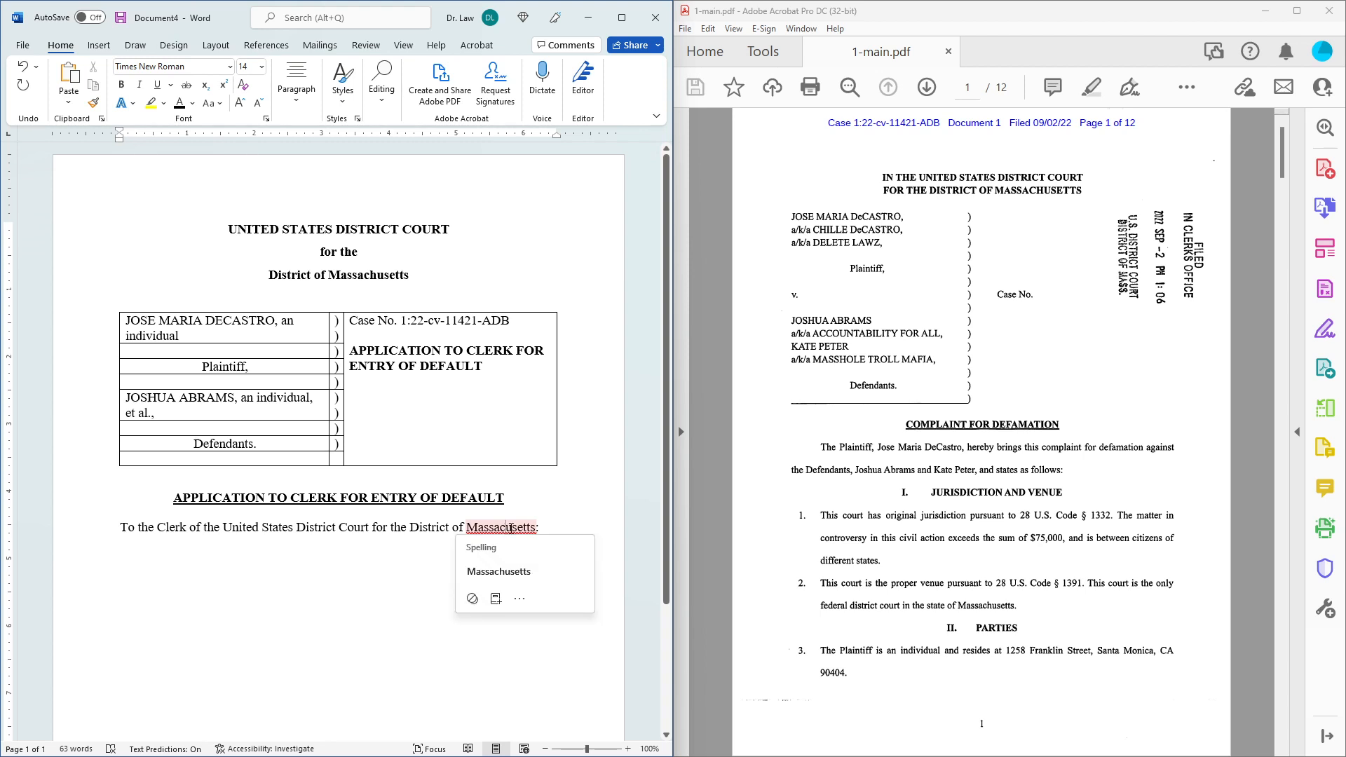
left_click(499, 570)
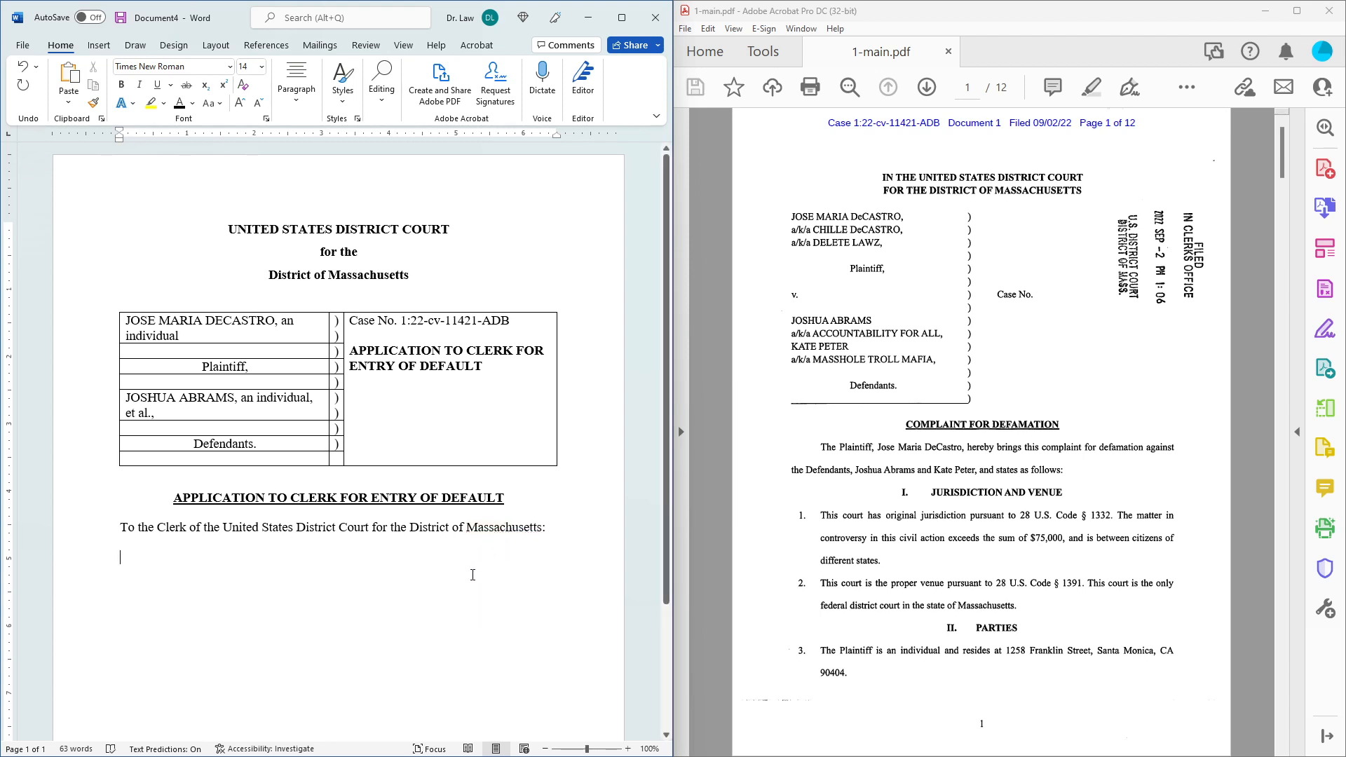
type("Plaintiff")
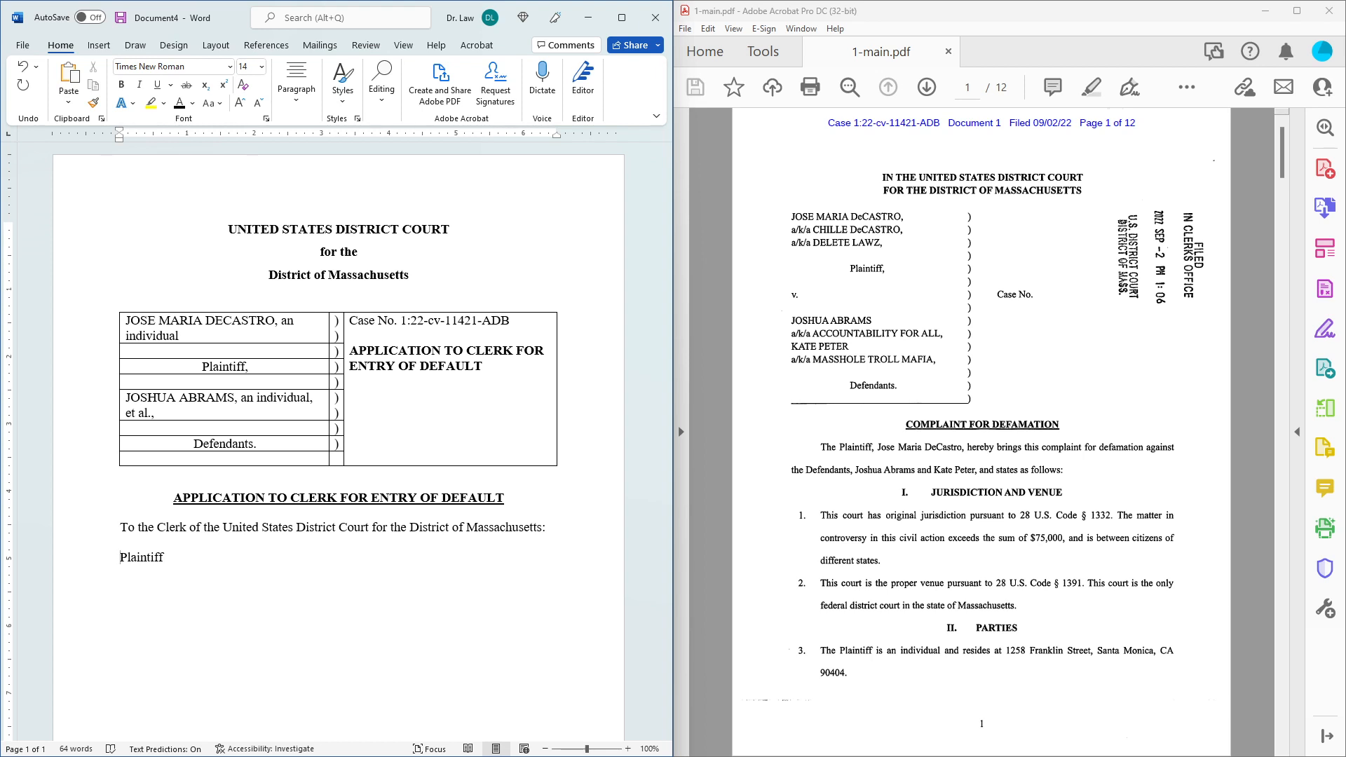
Begin the request: 'I, Plaintiff [name], hereby requests that the Clerk enter the default of defendant…' for failure to respond in a timely manner.
type("I,")
key("Right")
key("Right")
key("Right")
key("Right")
key("Right")
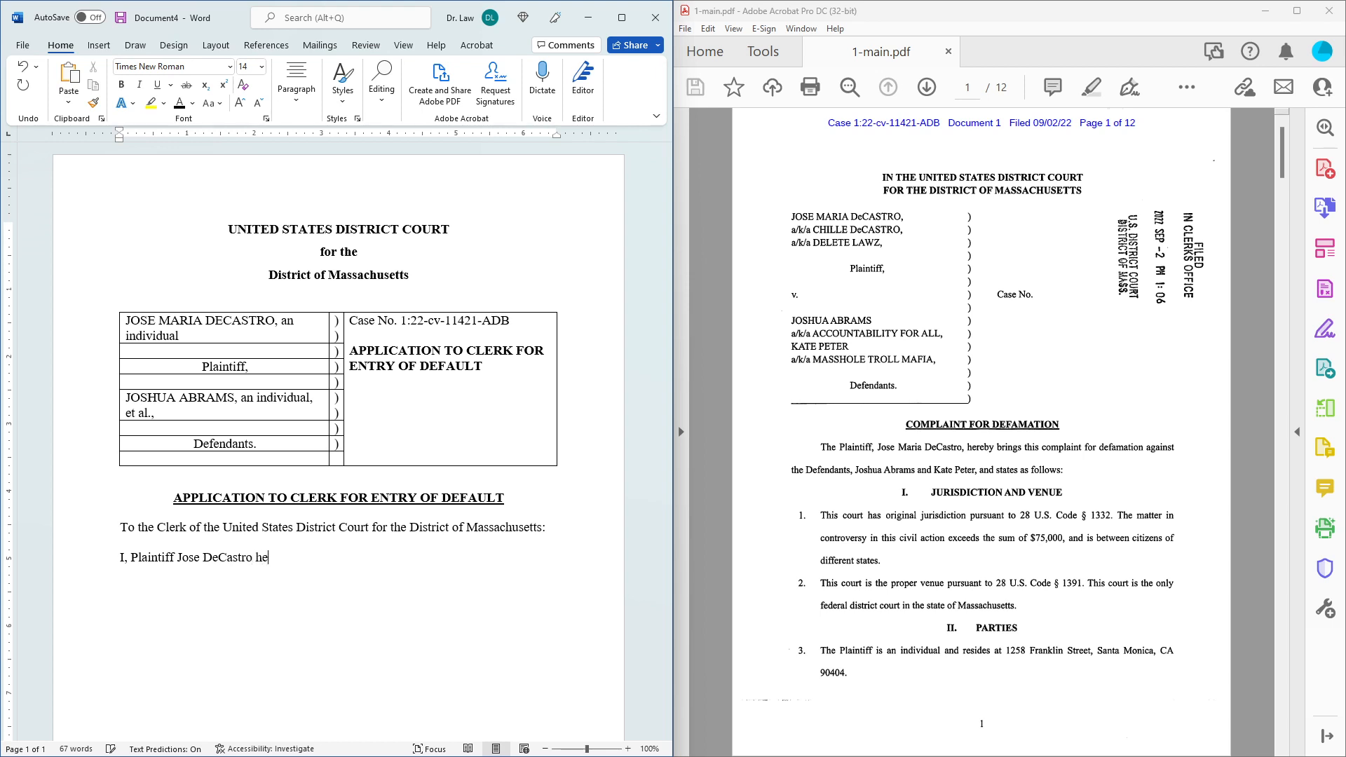
type(", hereby requests that the Clerk enter")
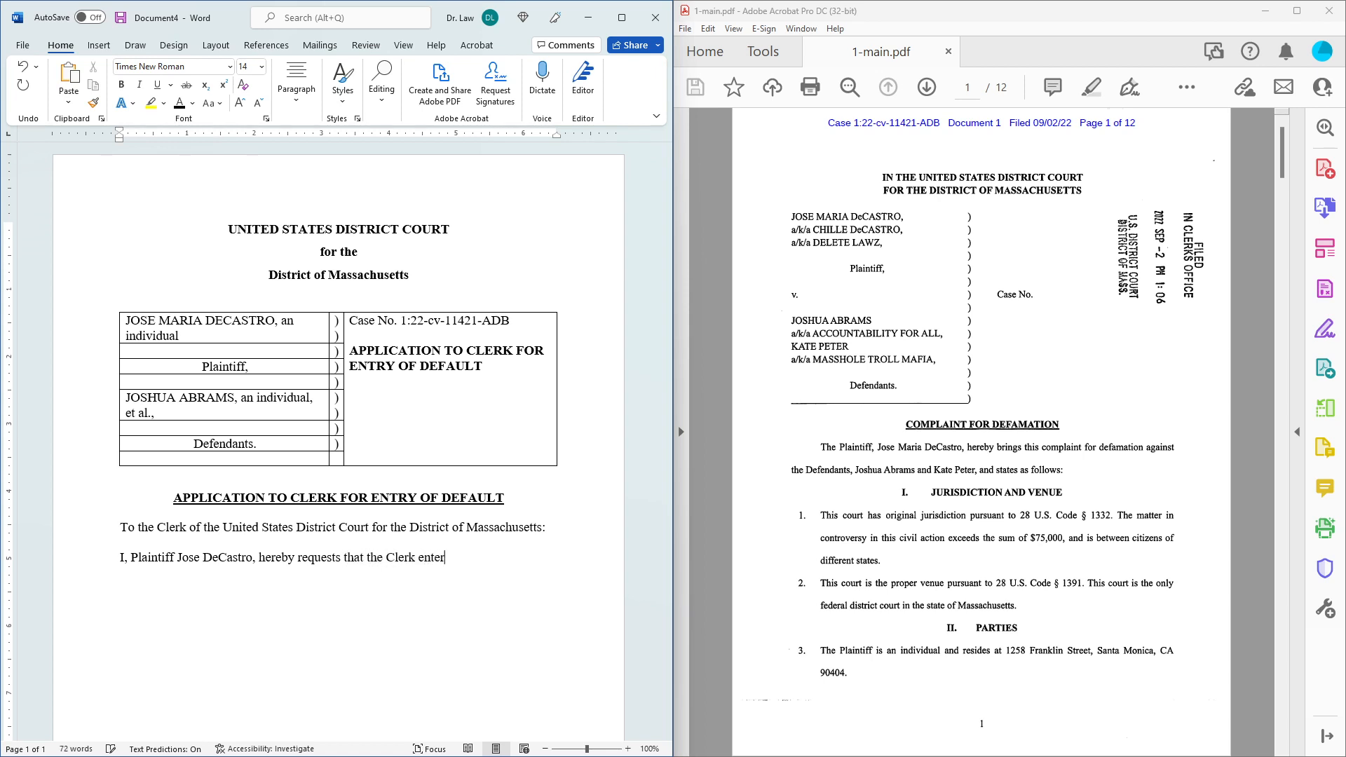
type(" the de")
type("fault of def")
type("endant")
type(" Pete")
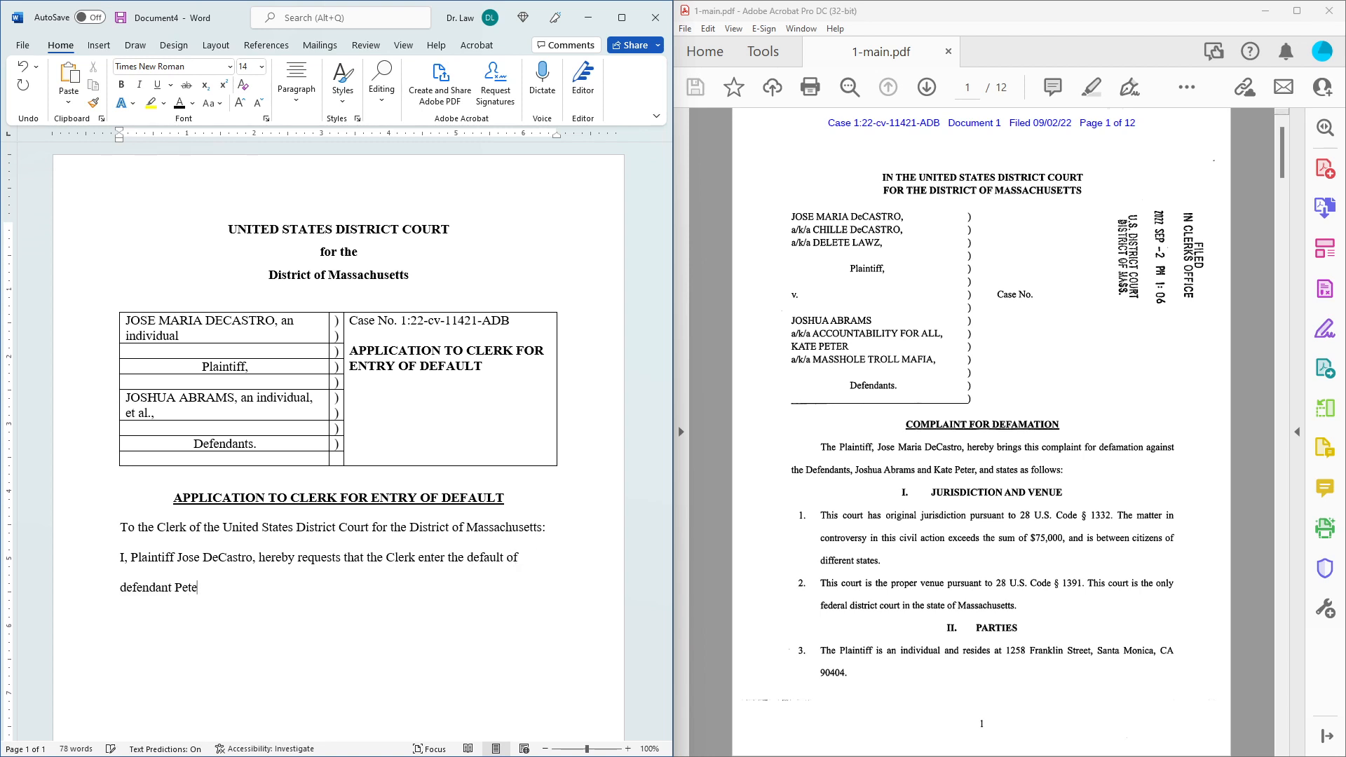
type("r for failure to plead or otherwi")
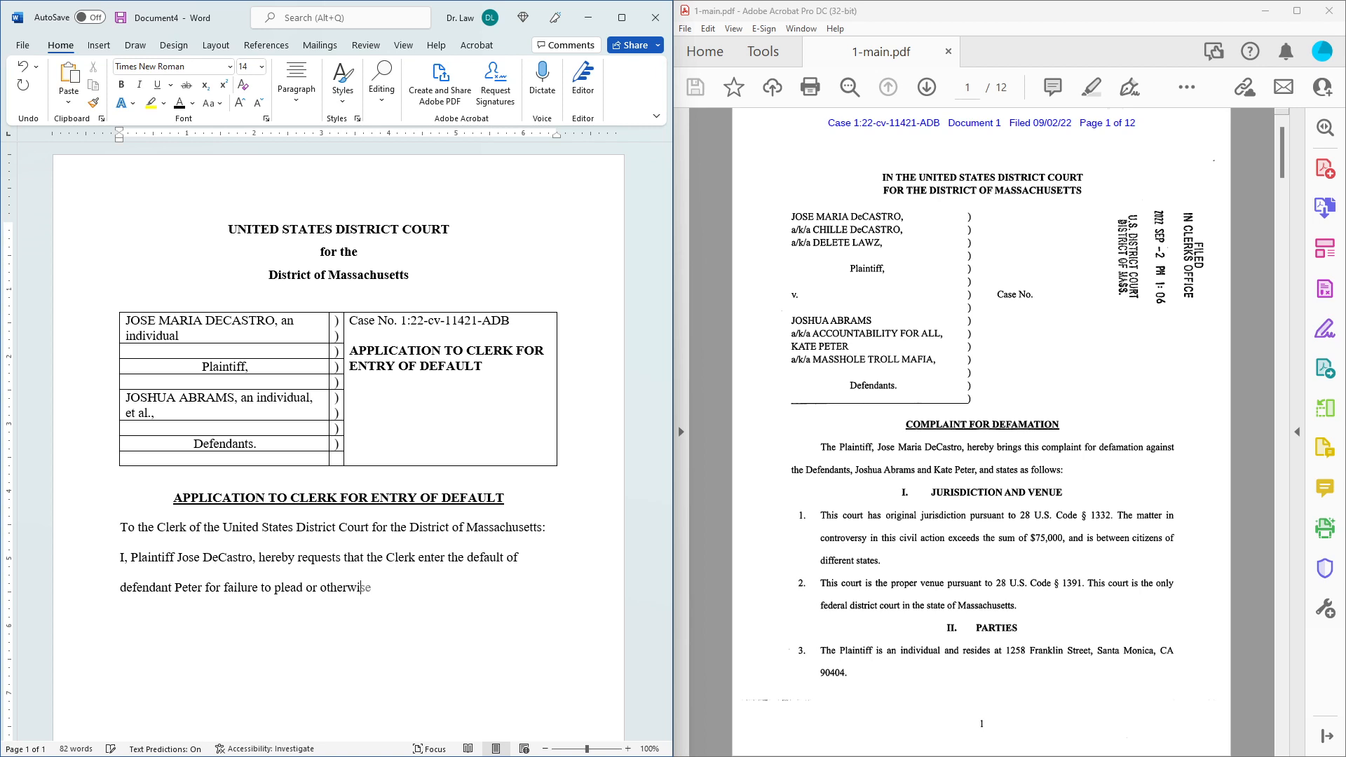
type("se defend in a time")
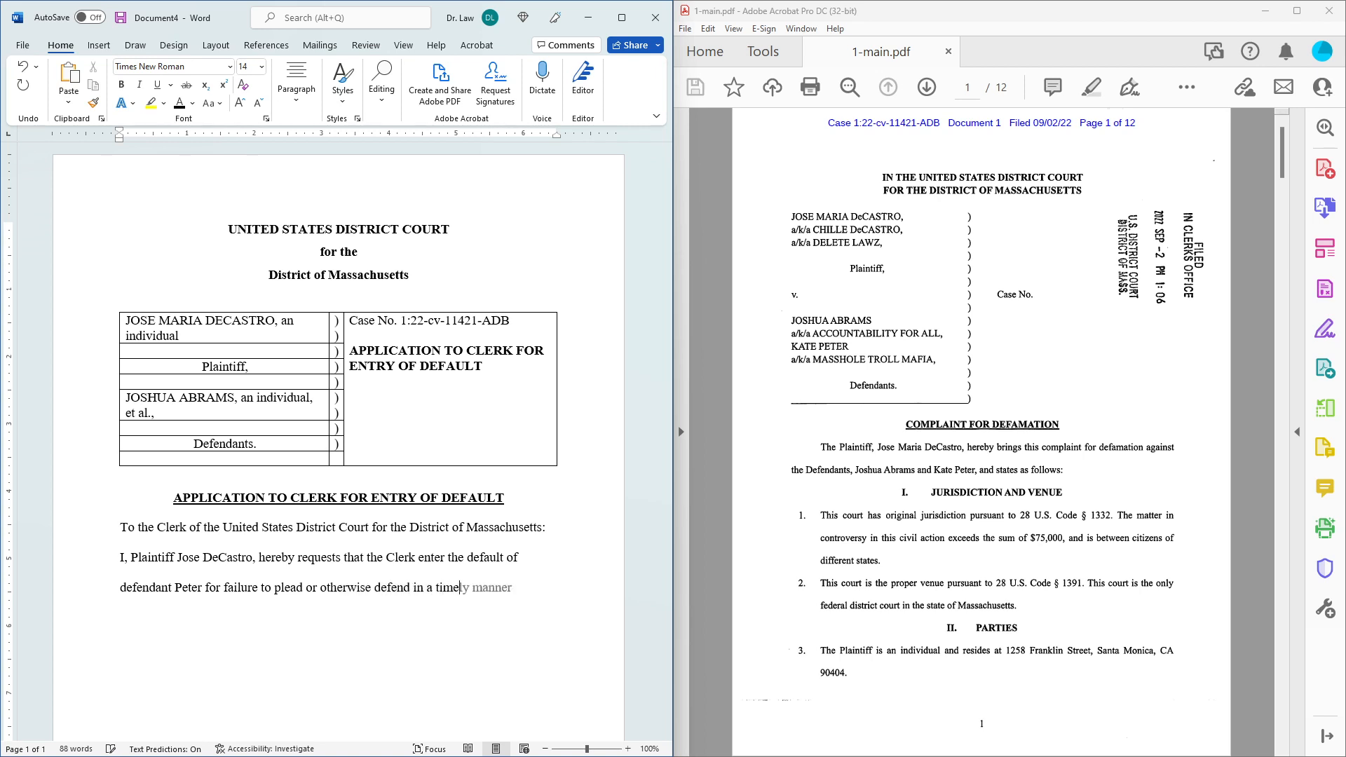
key("Tab")
Finish the request with 'as provided by Federal Rules of Civil Procedure, Rule 55(a)' and start a new paragraph.
type("as provided")
type(" by ")
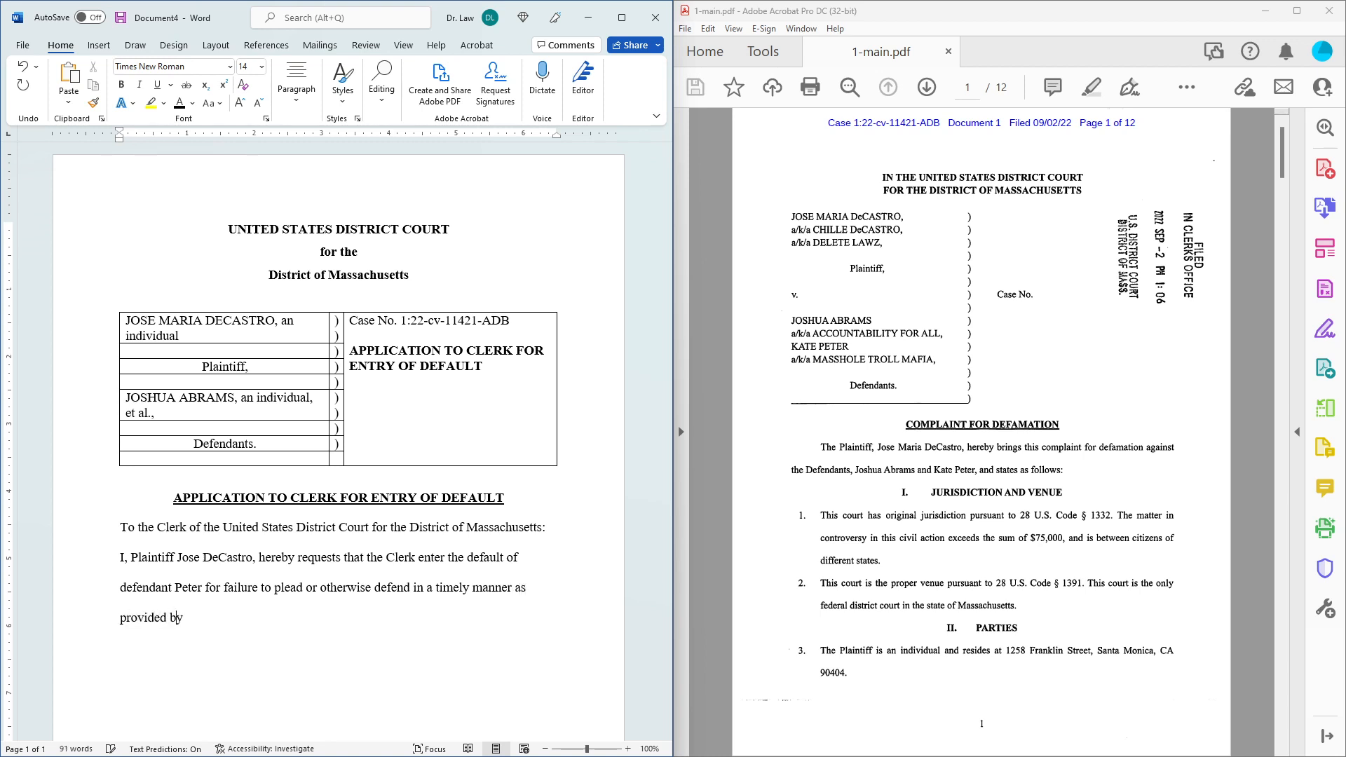
type("Federal Rules of Ci")
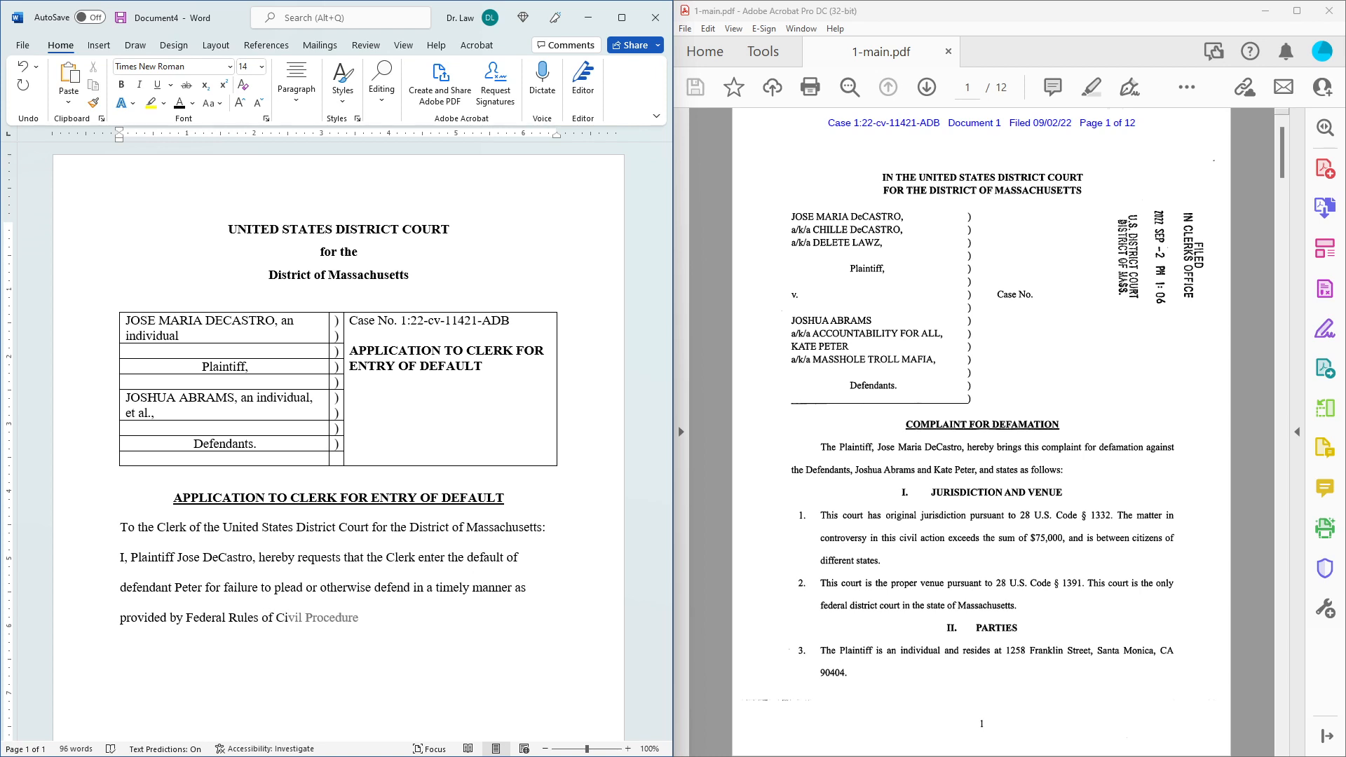
key("Tab")
type(", Culr")
key("BackSpace")
key("BackSpace")
key("BackSpace")
key("BackSpace")
type("Rule")
type(" 55(")
type("a)")
type("Fe")
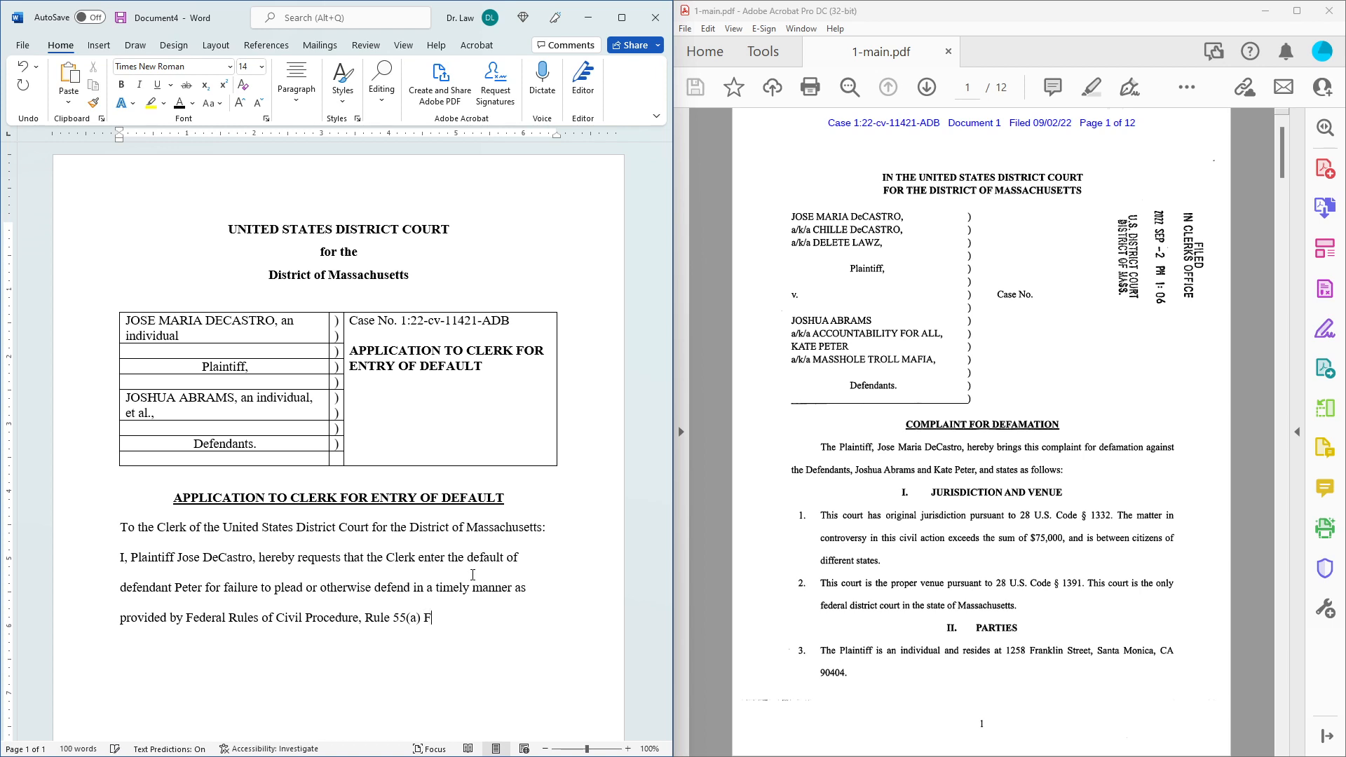
type("d. R. Civ")
type(". P")
type(". 55")
type("(a)")
key("BackSpace")
key("BackSpace")
key("BackSpace")
key("BackSpace")
key("BackSpace")
key("BackSpace")
key("BackSpace")
key("BackSpace")
key("BackSpace")
key("BackSpace")
key("BackSpace")
key("BackSpace")
key("BackSpace")
key("BackSpace")
key("BackSpace")
key("BackSpace")
key("BackSpace")
key("BackSpace")
key("BackSpace")
key("BackSpace")
key("BackSpace")
key("BackSpace")
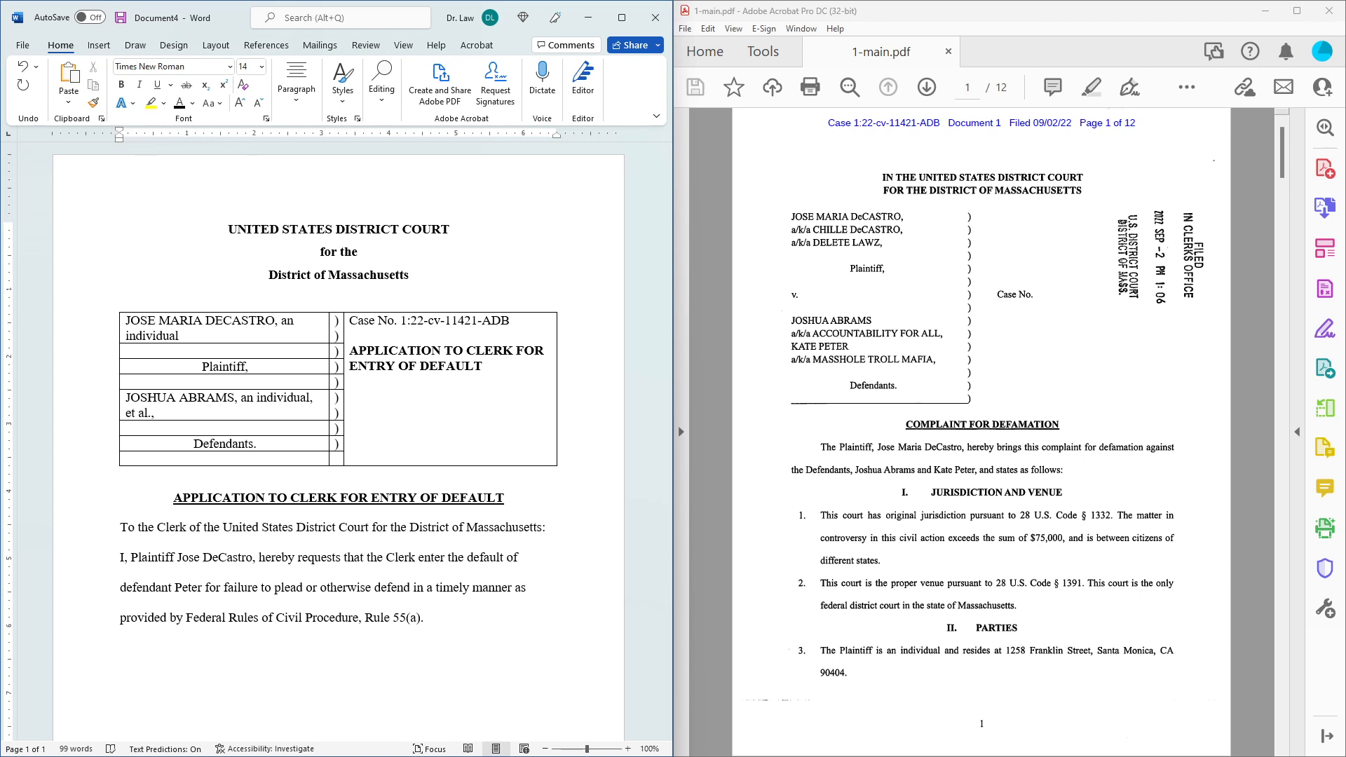
key("Return")
type("T")
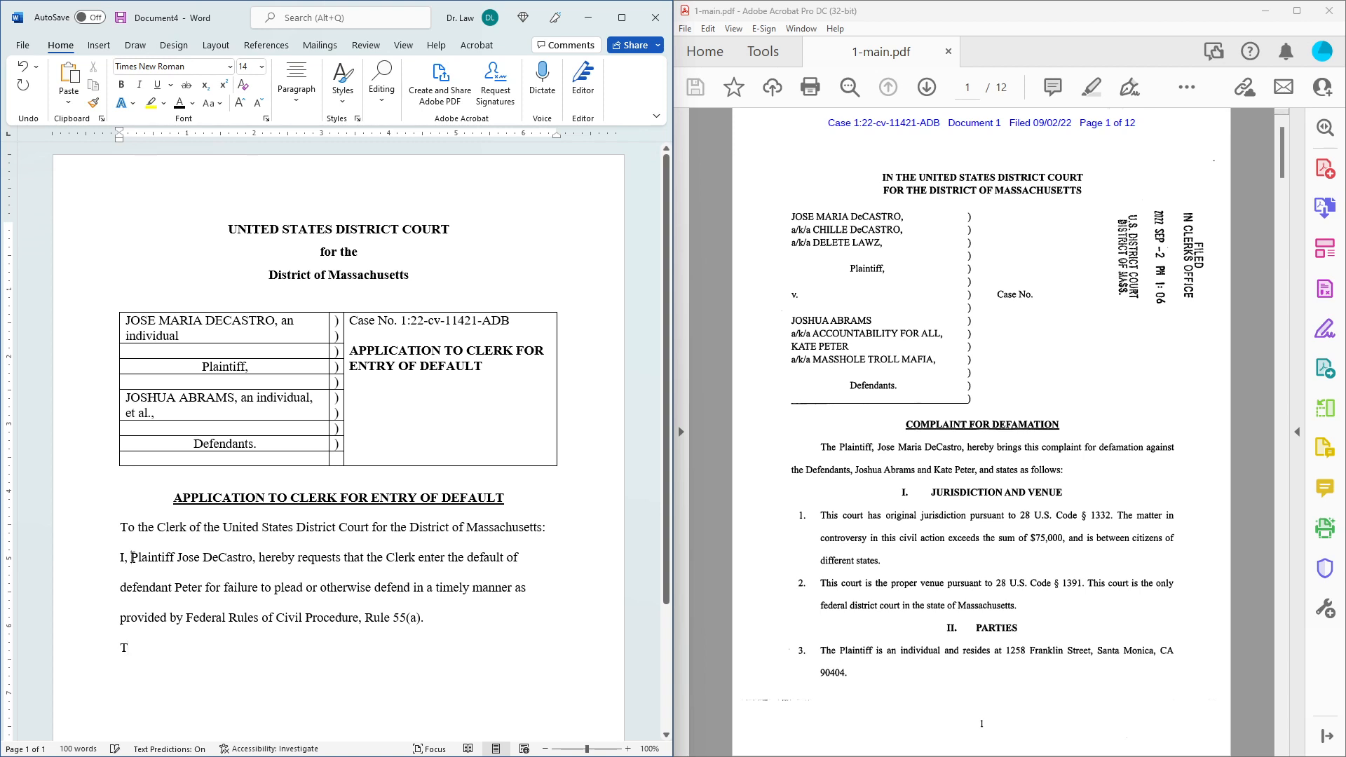
Indent the request paragraph's first line using the ruler and delete the stray T below it.
left_click_drag(133, 557, 102, 555)
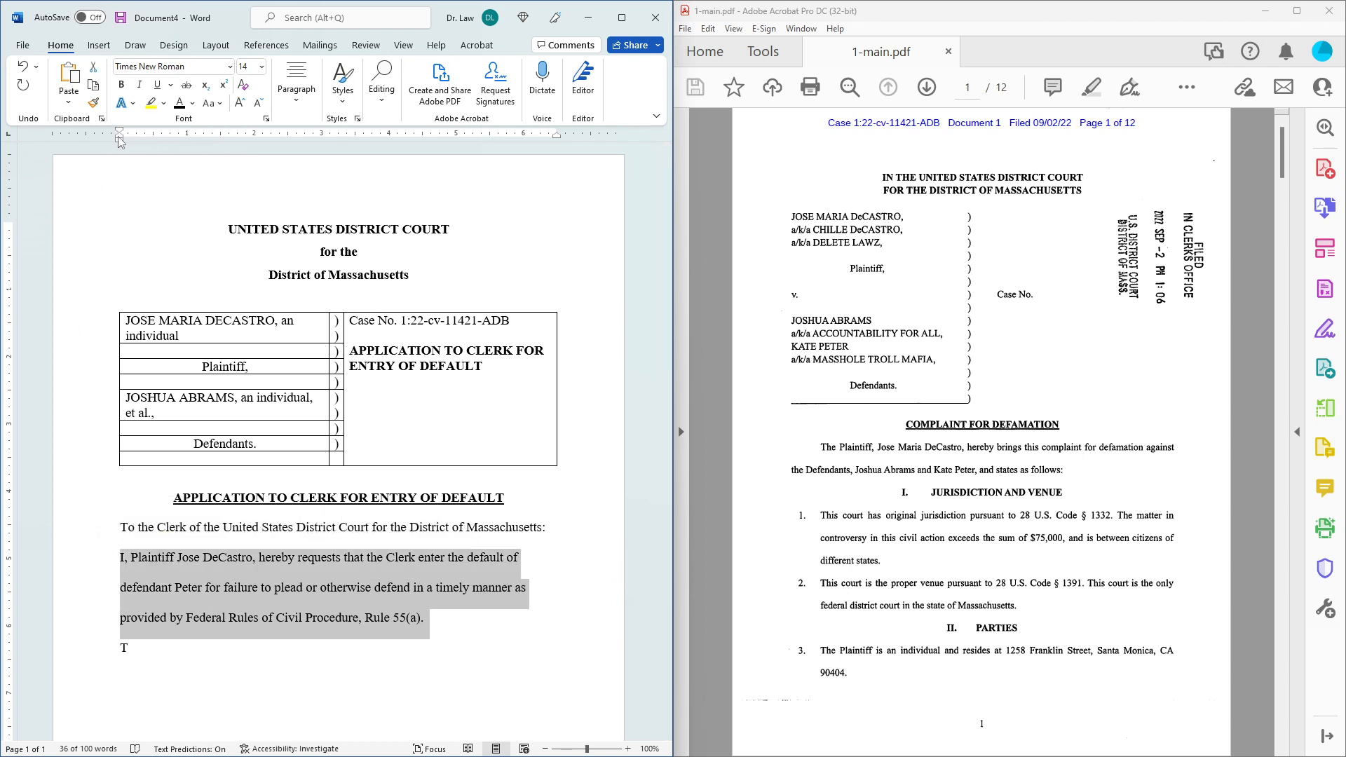
left_click_drag(121, 140, 146, 133)
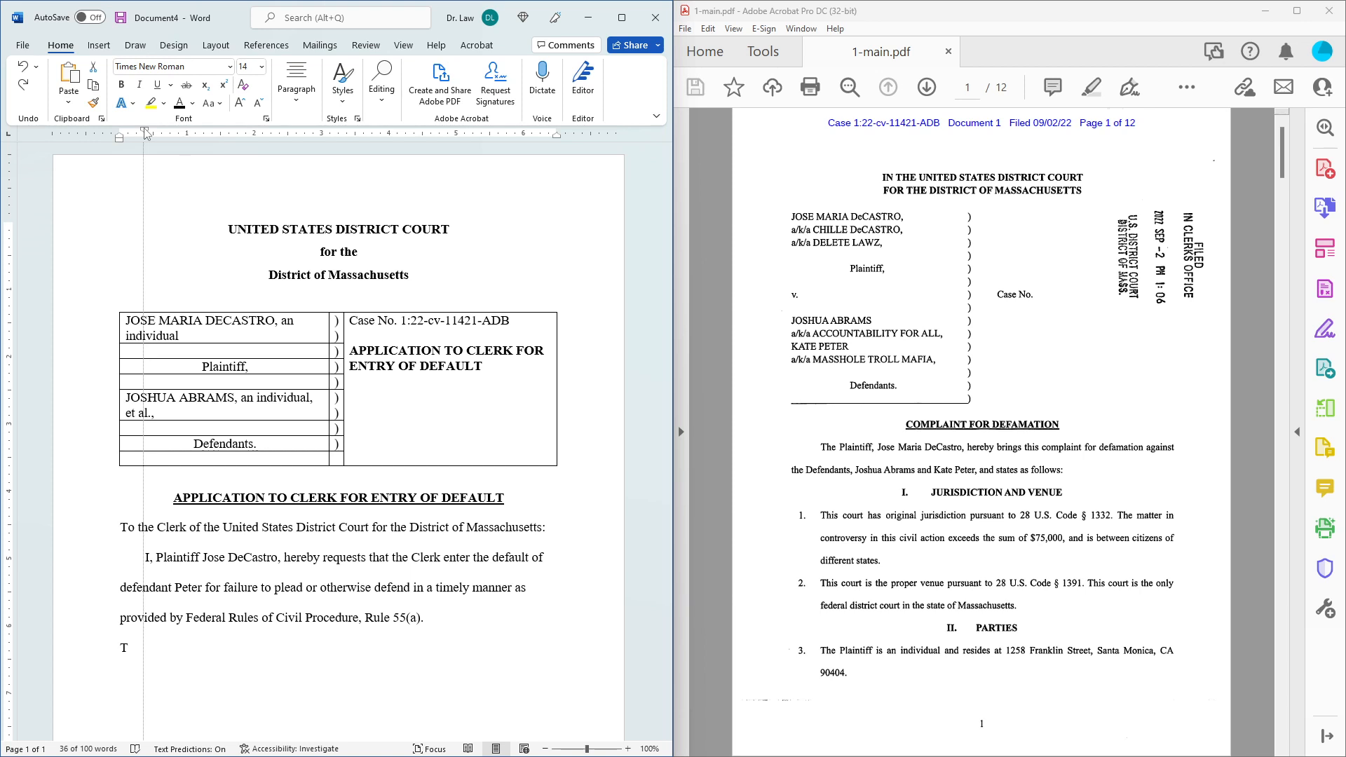
left_click_drag(146, 133, 152, 133)
left_click(287, 646)
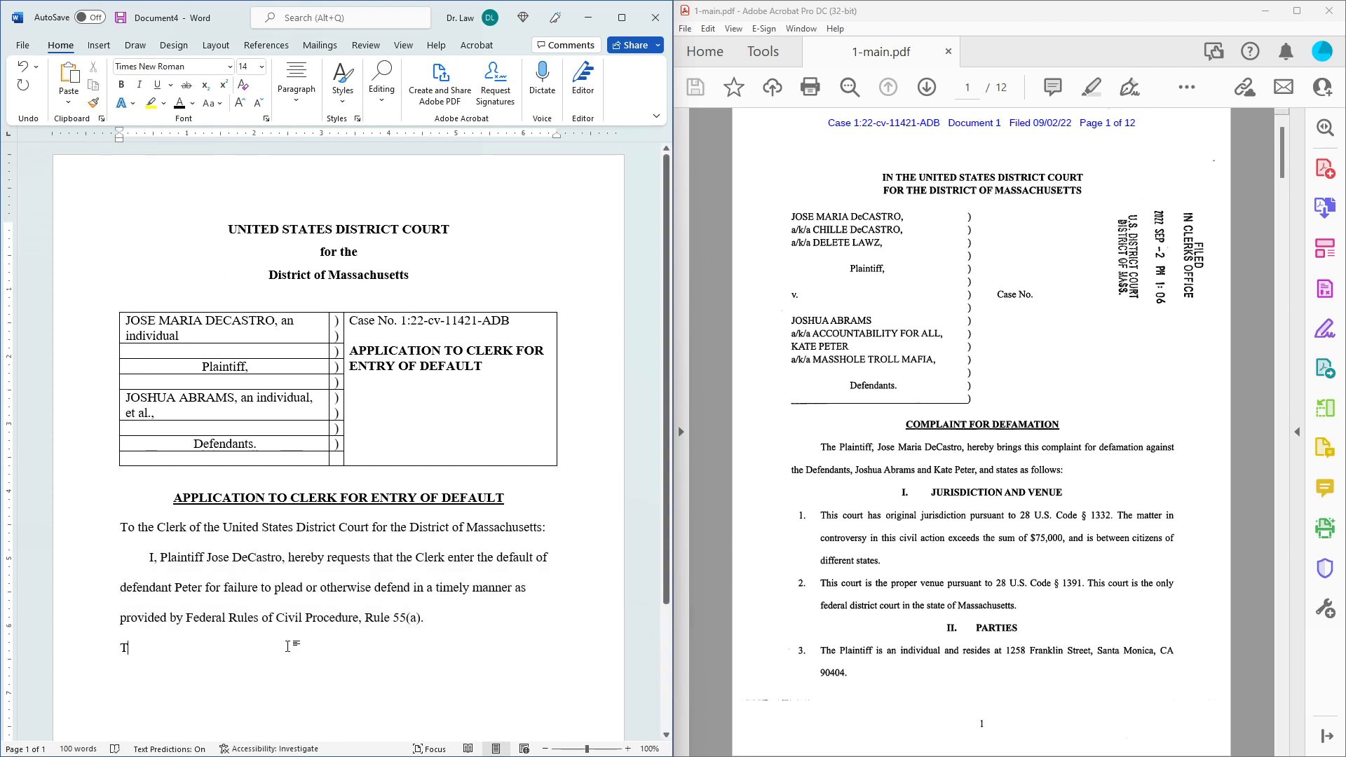
key("BackSpace")
key("Tab")
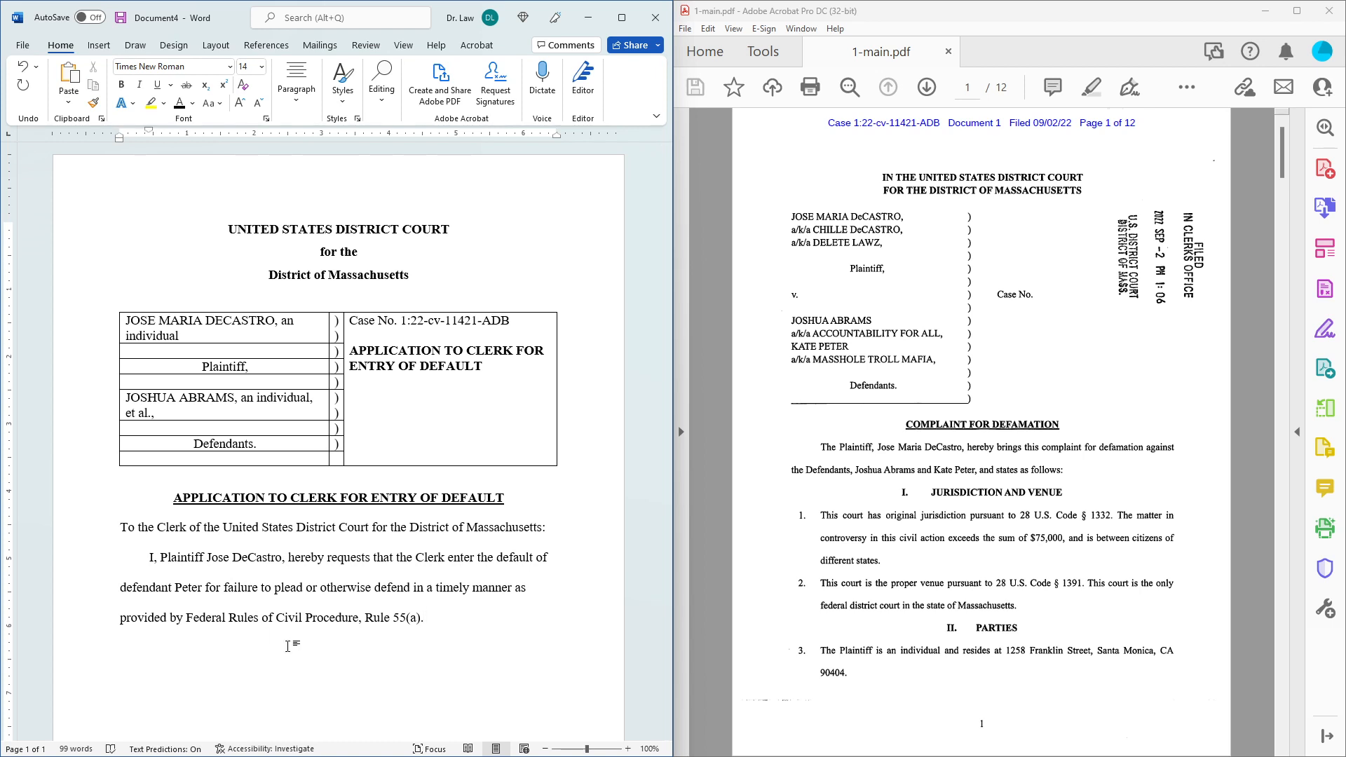
Type 'This request is based on the following' and start a new paragraph for the list.
type("This request")
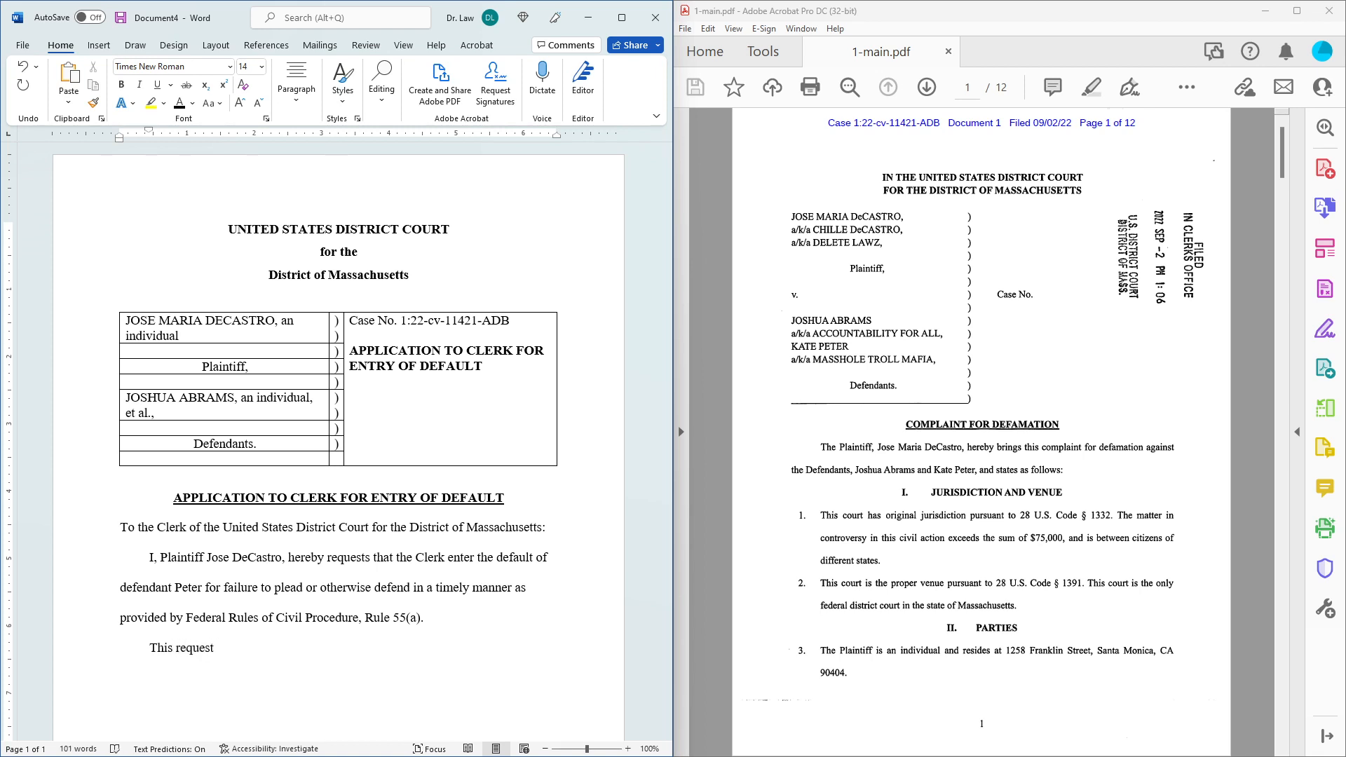
type(" is based on the a")
type("tta")
type("ched")
key("BackSpace")
key("BackSpace")
key("BackSpace")
key("BackSpace")
key("BackSpace")
key("BackSpace")
key("BackSpace")
key("BackSpace")
key("BackSpace")
key("BackSpace")
key("BackSpace")
key("BackSpace")
type("te")
key("BackSpace")
type("he following")
key("Return")
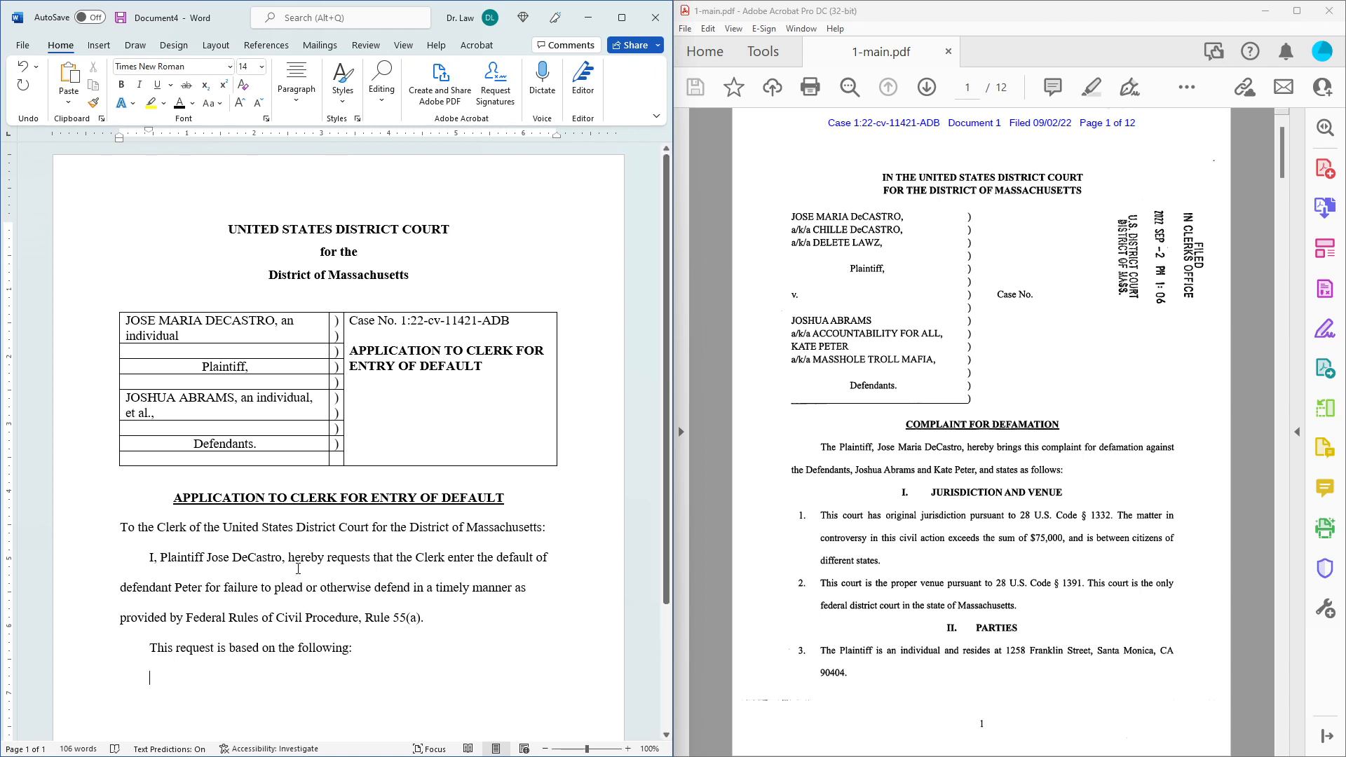
Apply 1. 2. 3. numbering, then define a custom (1) number format for the list.
left_click(295, 102)
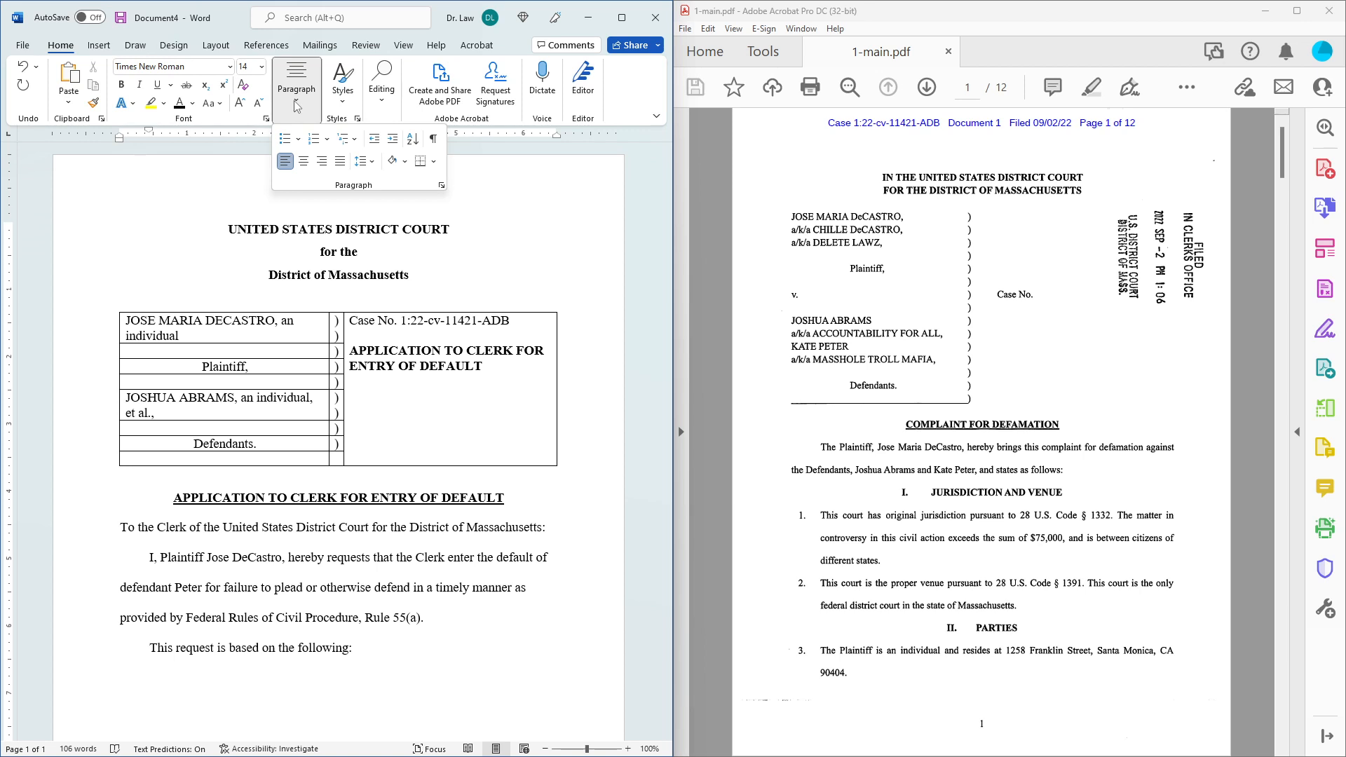
left_click(327, 140)
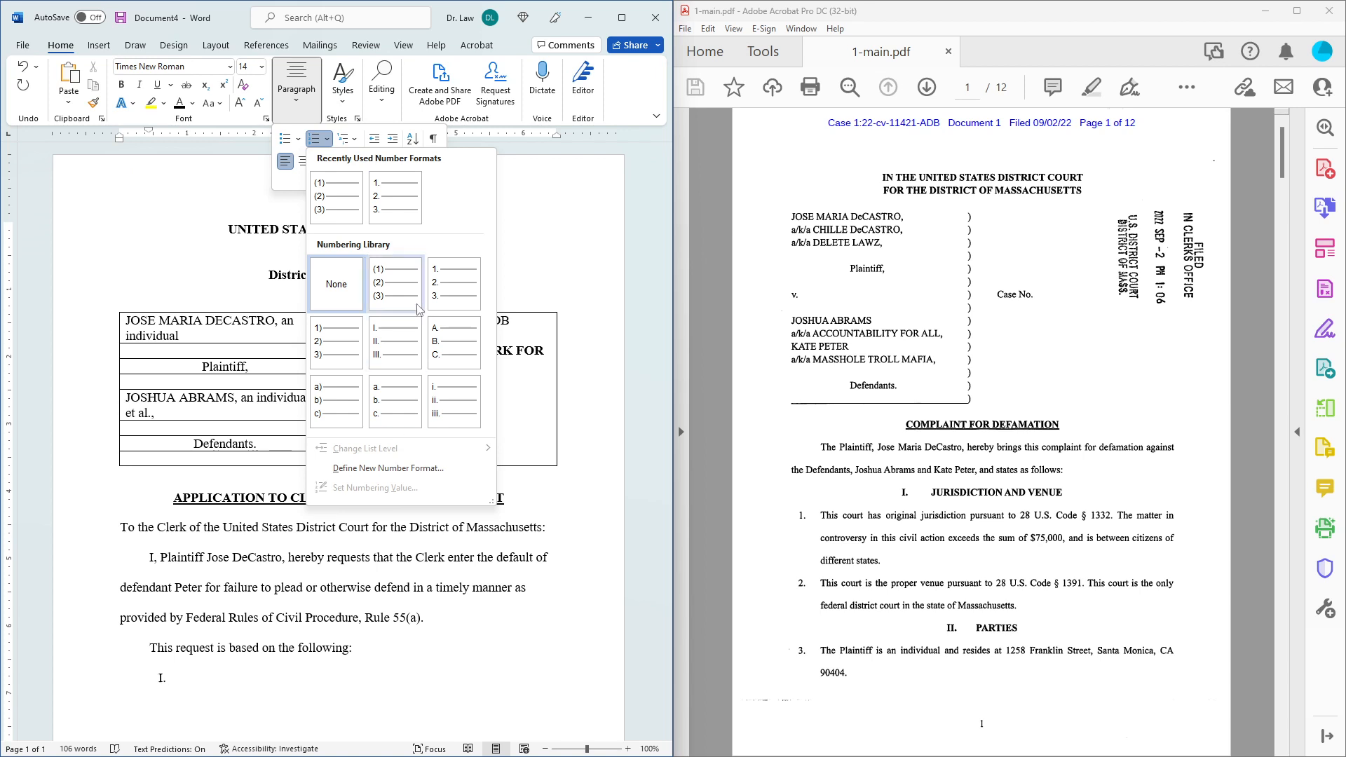
left_click(402, 215)
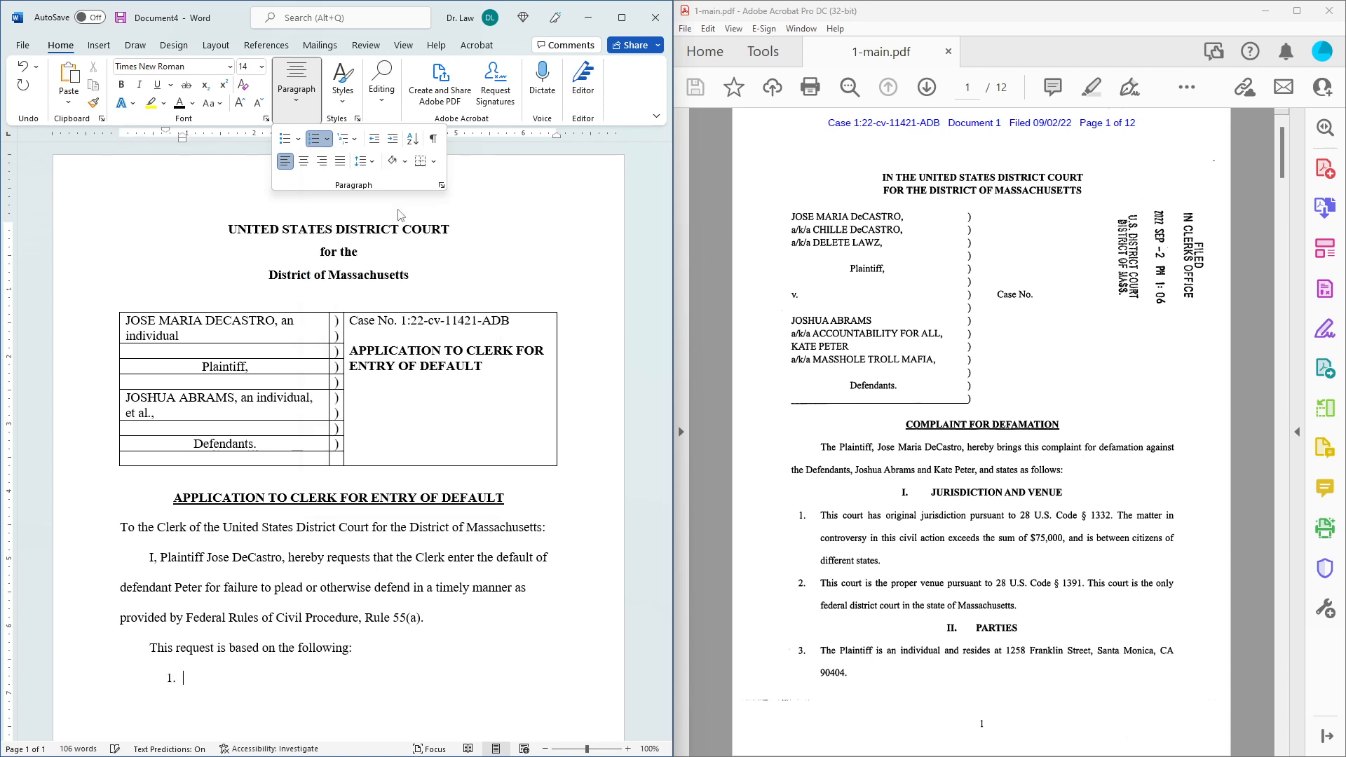
left_click(327, 141)
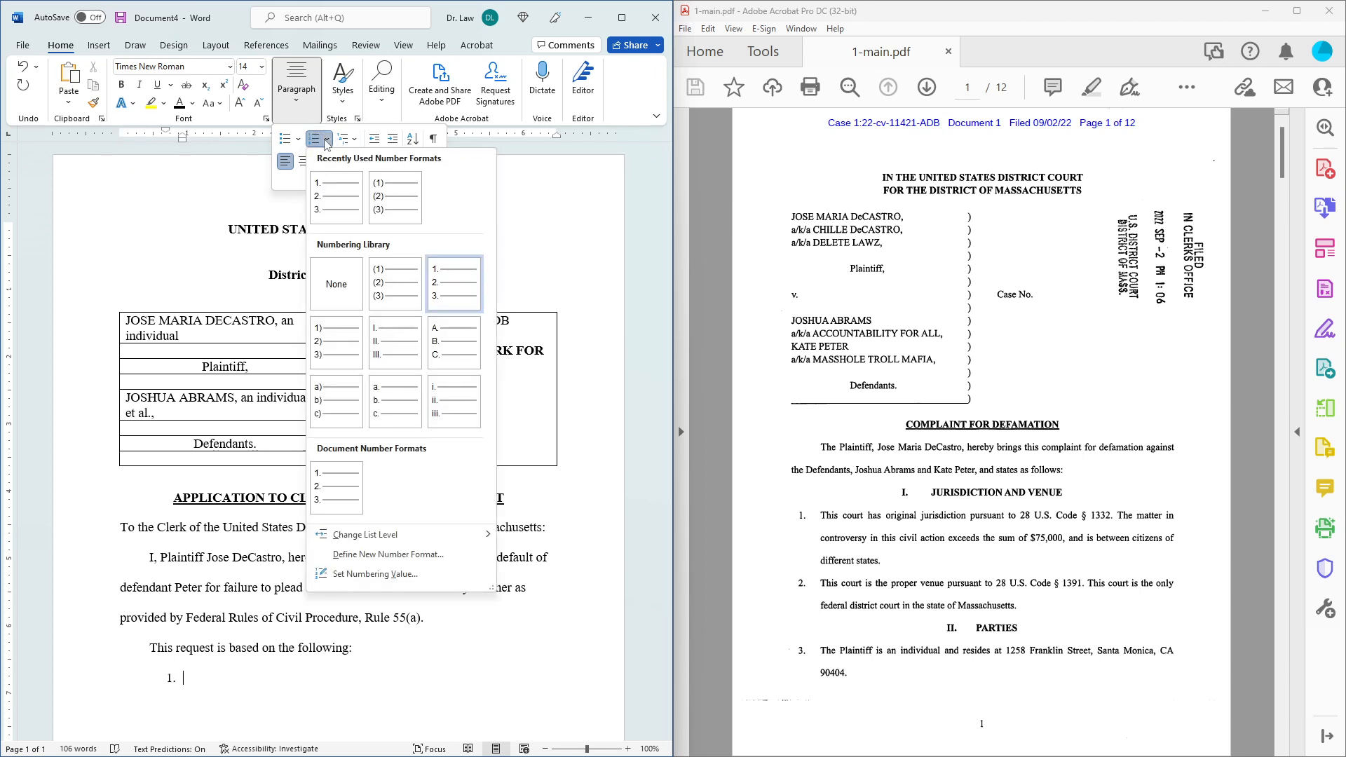
left_click(382, 551)
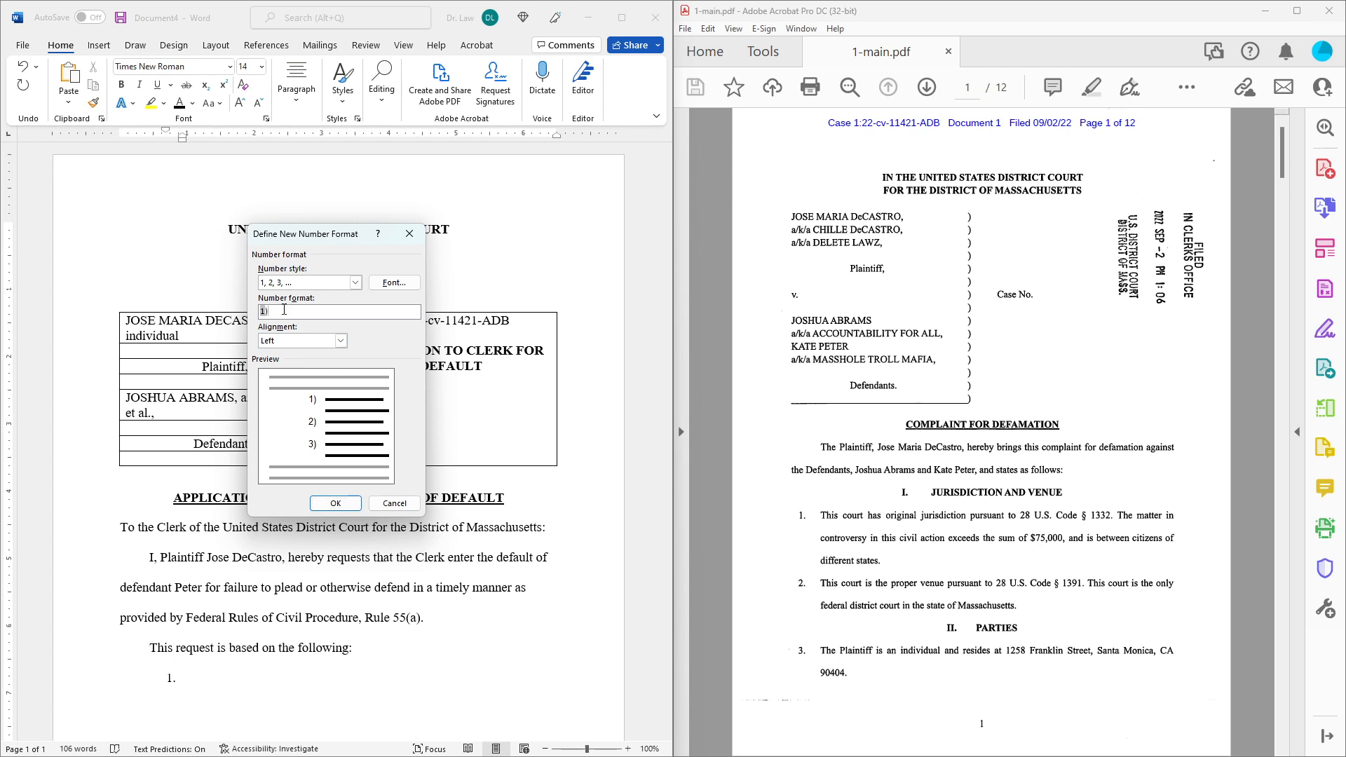
type("(")
left_click(339, 502)
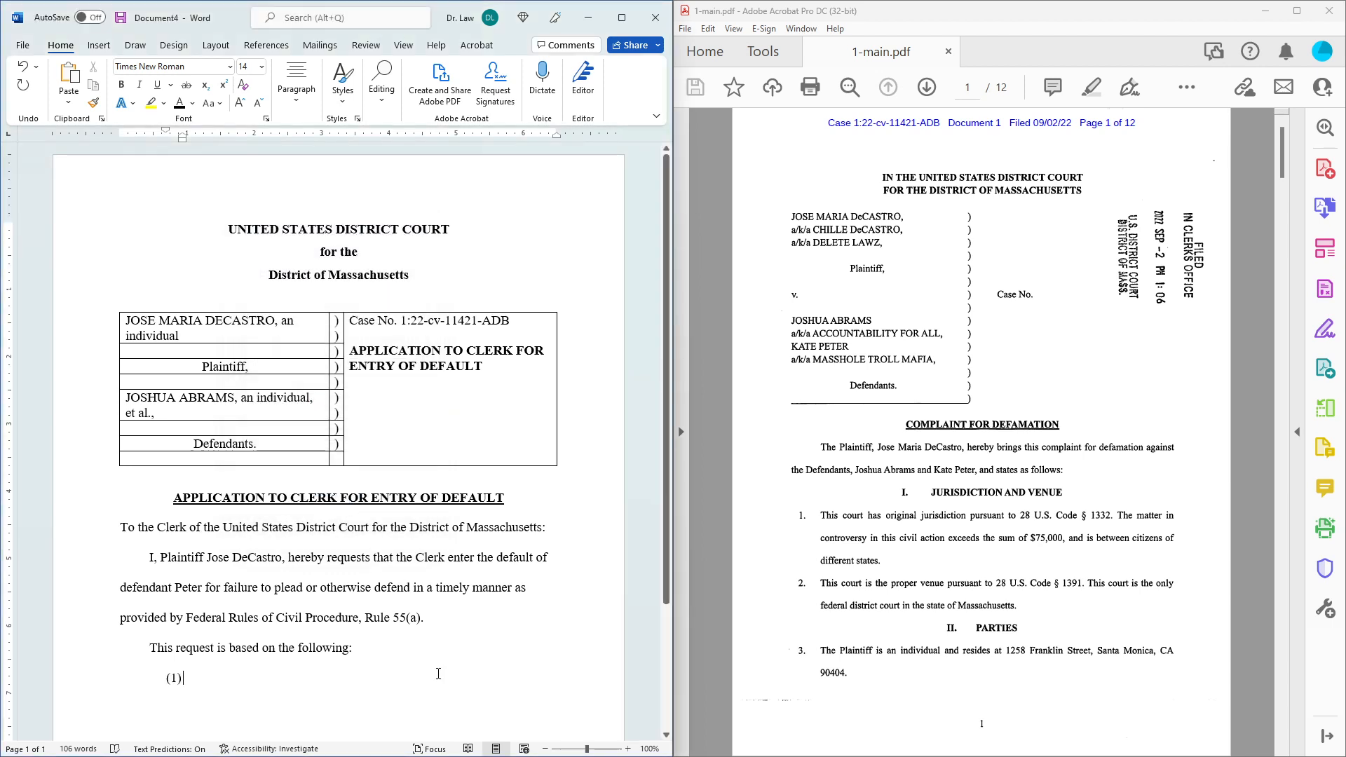
Type 'The defendant was served with the summons and complaint pursuant to Federal Rules of Civil Procedure'.
type("The defe")
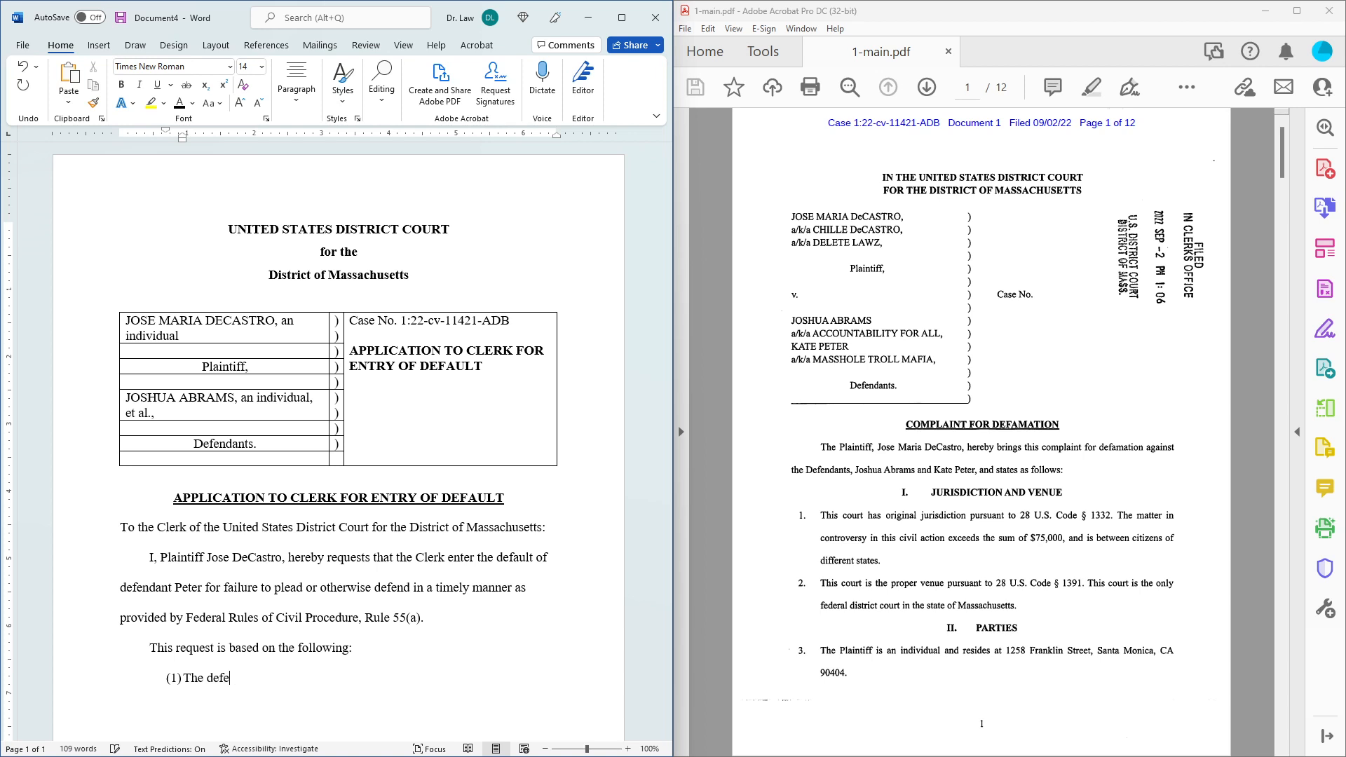
type("ndant was served with the summons and ocmplaint")
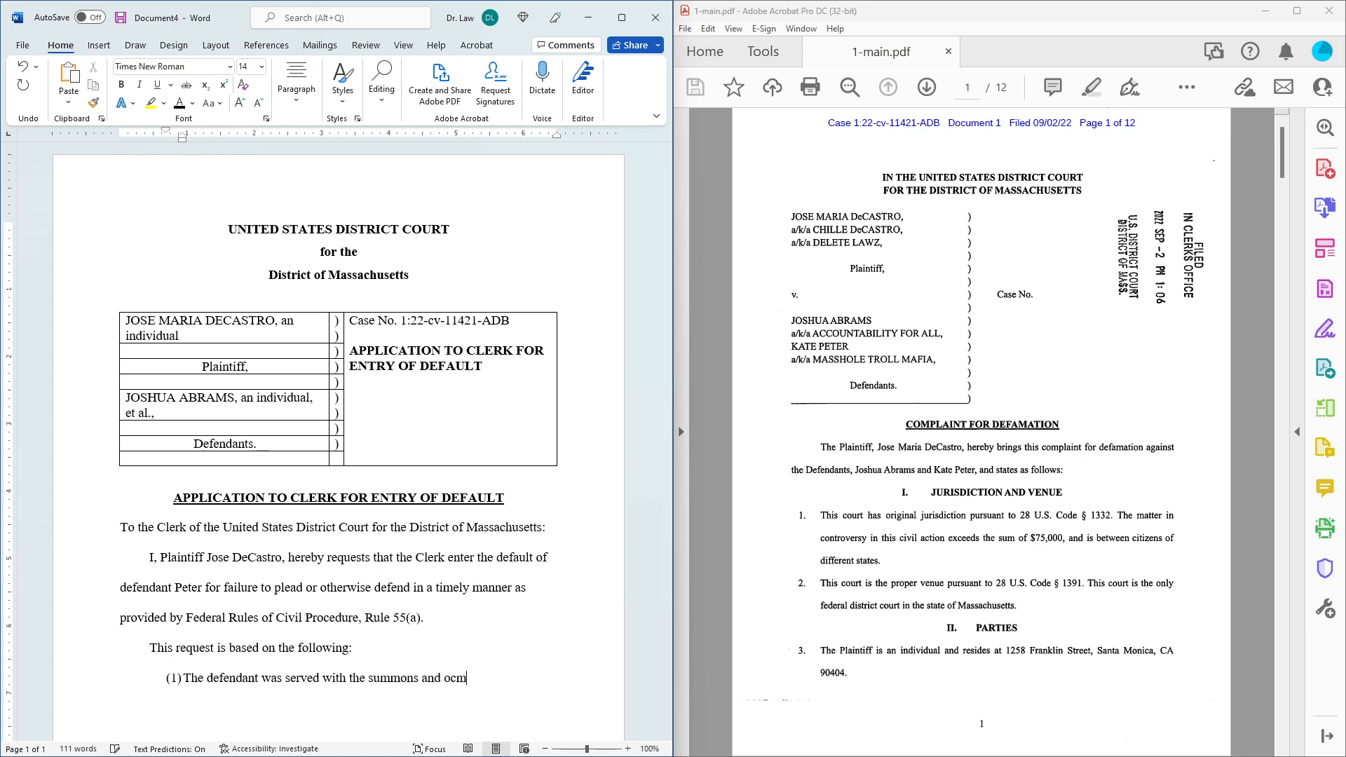
key("BackSpace")
key("BackSpace")
key("BackSpace")
key("BackSpace")
key("BackSpace")
key("BackSpace")
key("BackSpace")
key("BackSpace")
key("BackSpace")
key("BackSpace")
type("complaint pu")
key("BackSpace")
type("ursuan")
type("t to Federal")
type(" Rules o")
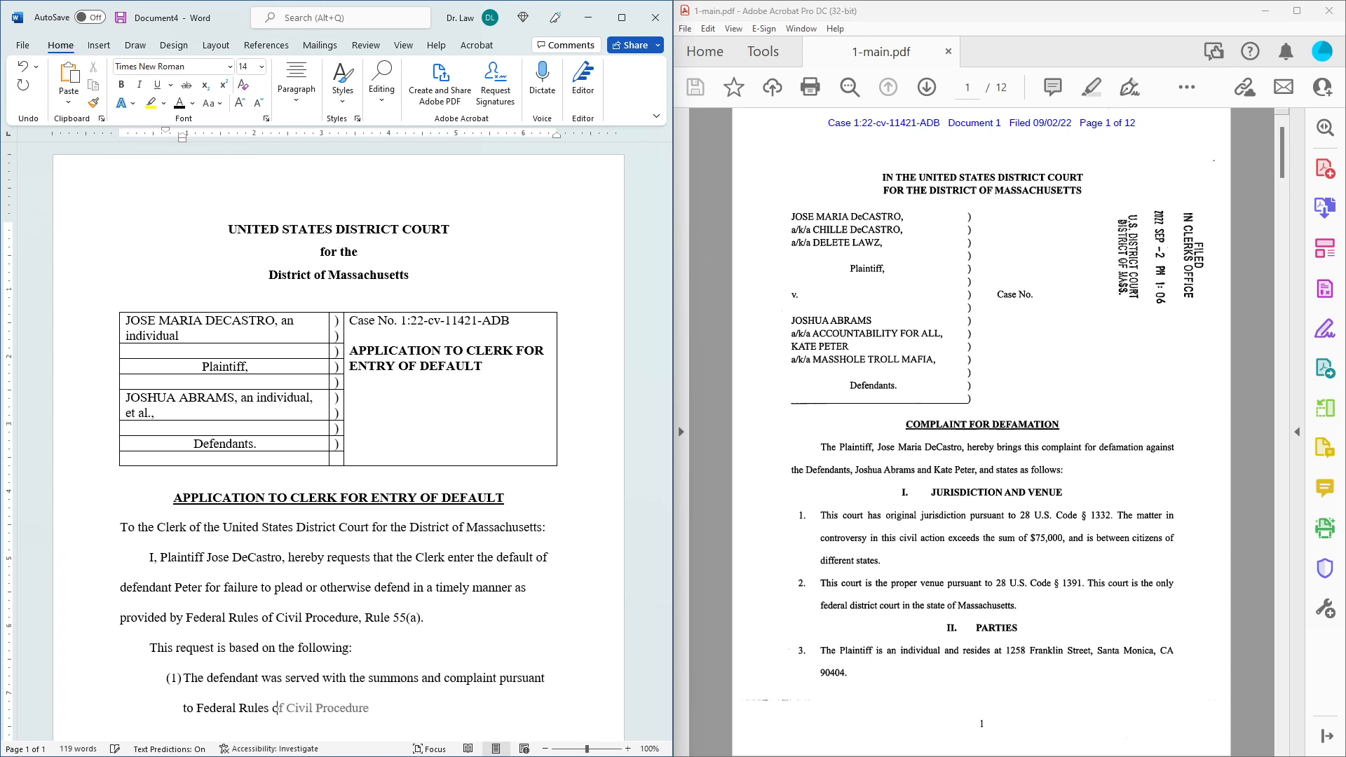
type("f Civil")
key("Tab")
Complete ground (1) with 'Rule 4(c) on September 15, 2022, as evidenced by the proof of service on file'.
type(", Rule 4")
type("(c")
type(") on Ste")
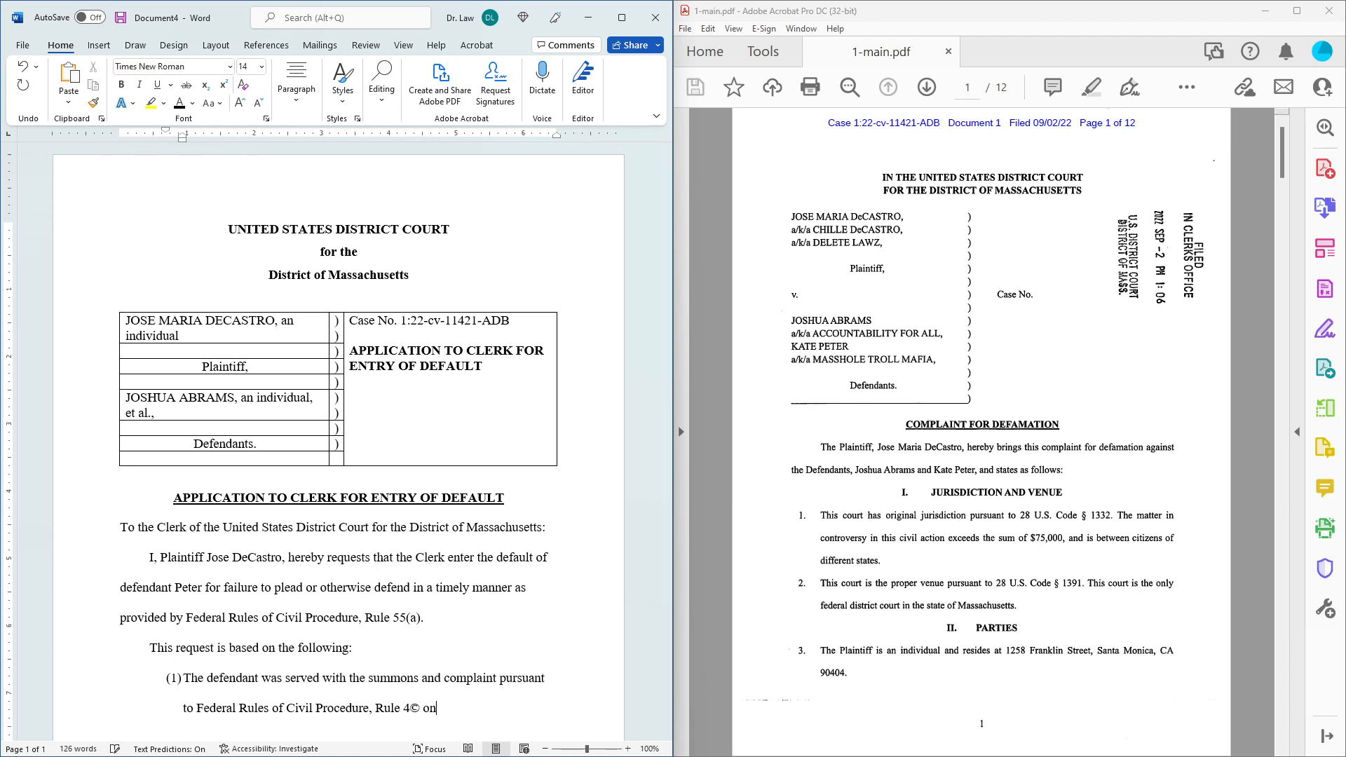
key("BackSpace")
key("BackSpace")
type("ept")
key("Tab")
type("15")
type(", as")
key("BackSpace")
key("BackSpace")
key("BackSpace")
type("2022, as evidenced")
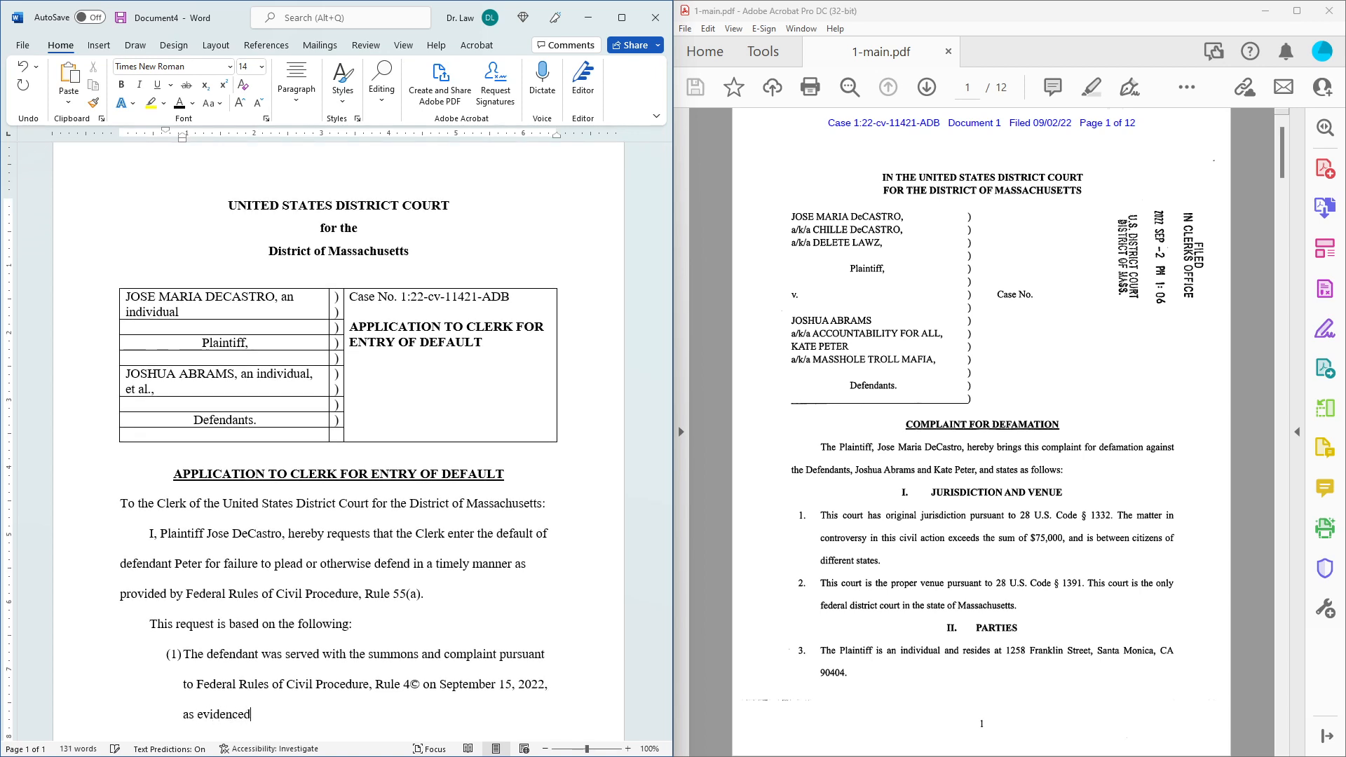
type(" by the proof of service on file with ")
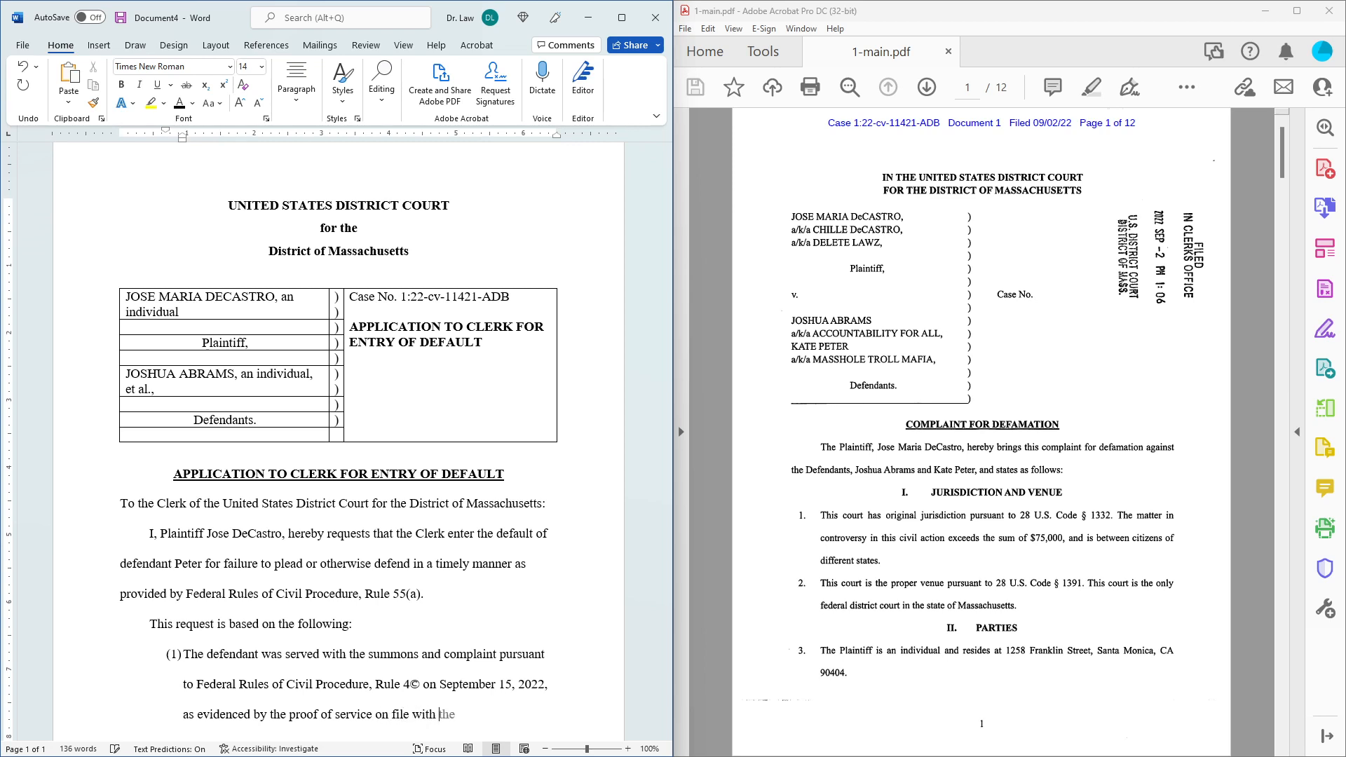
type("this cou")
type("t")
type("rt.")
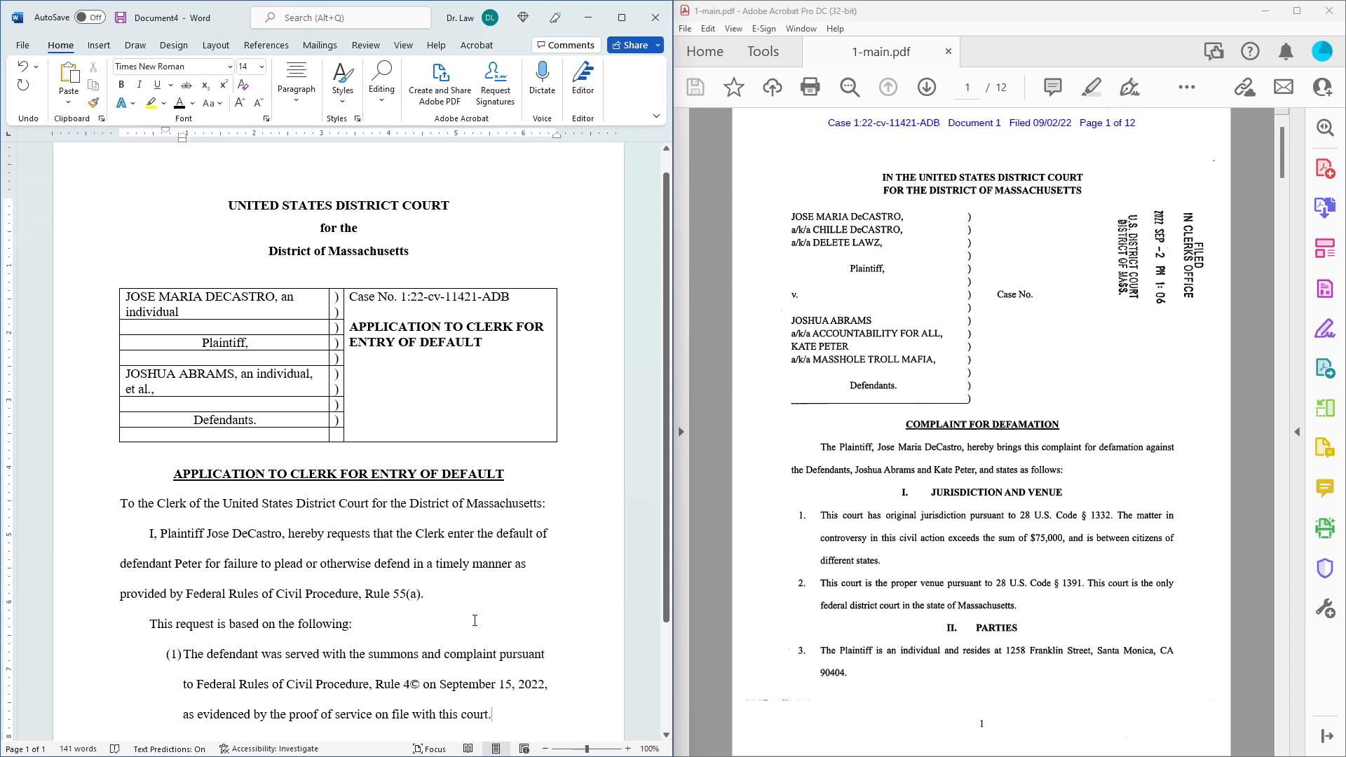
scroll(475, 620, "down", 1)
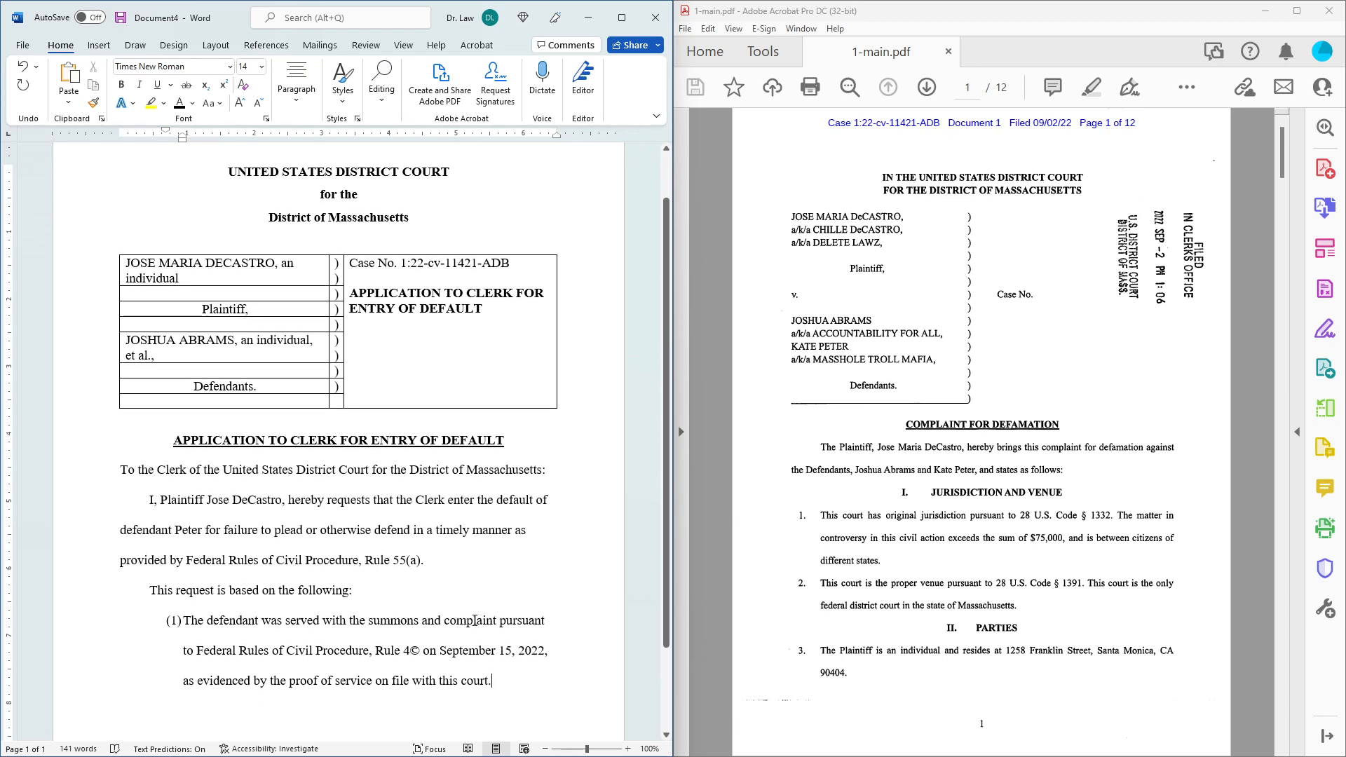
Add item (2) "The defendant has failed to plead or otherwise respond to the complaint." and item (3) "The applicable time limit for responding has expired.".
key("Return")
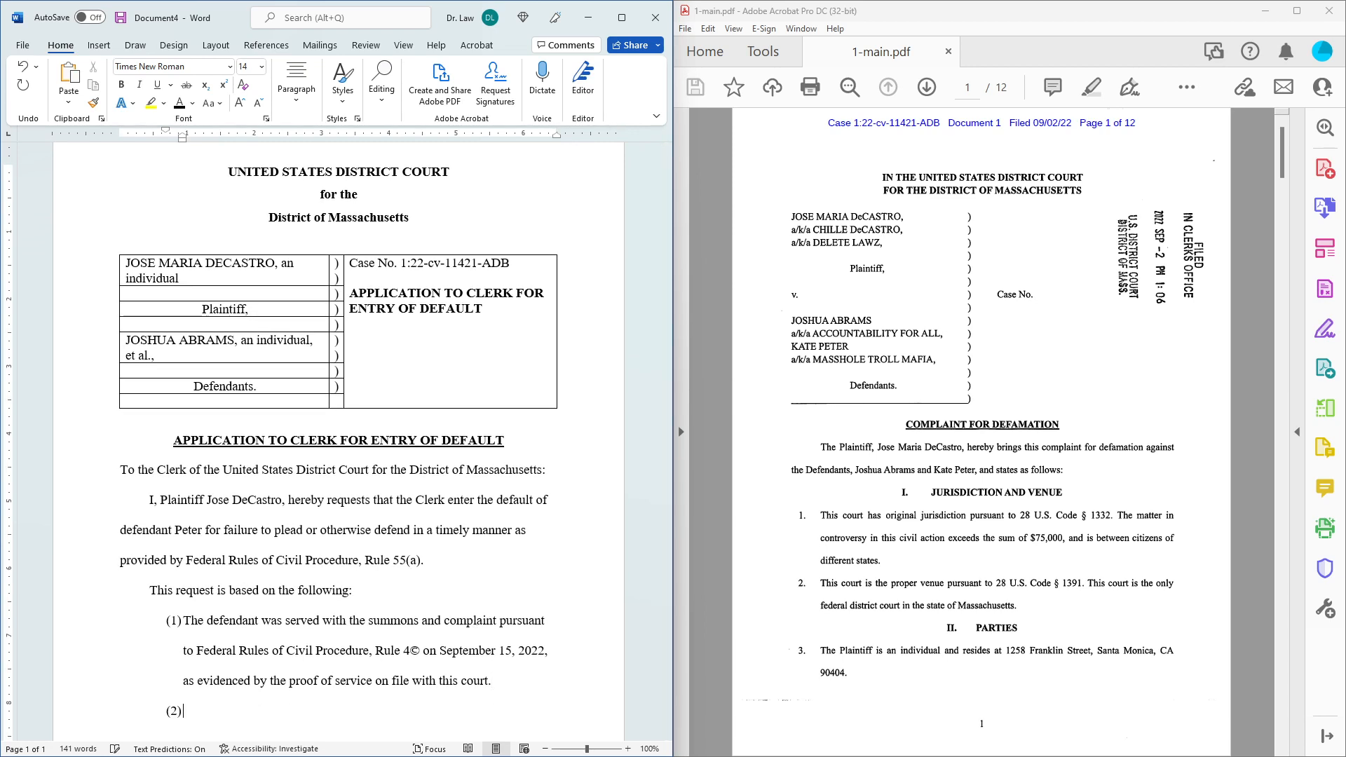
type("The defen")
key("Tab")
type("has failed to ple")
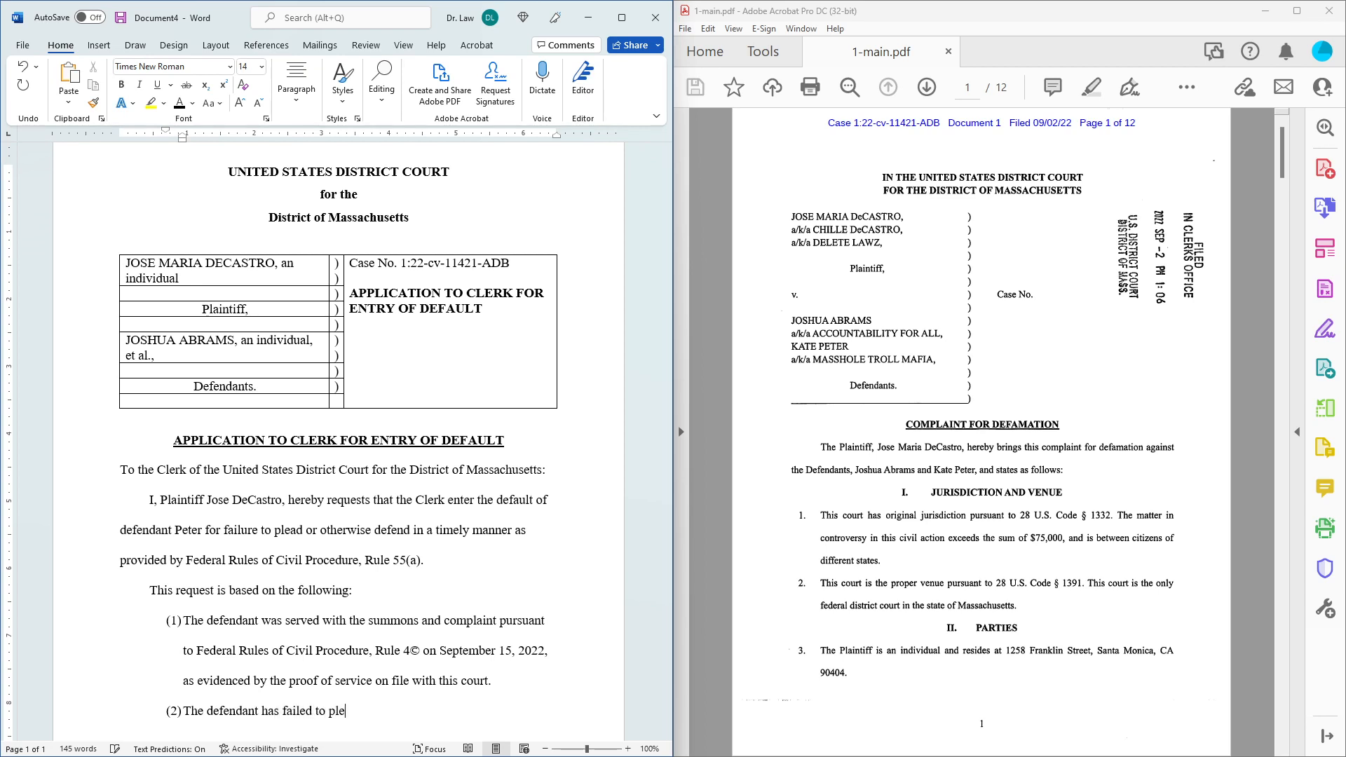
type("ad or otherwise respond to the comp")
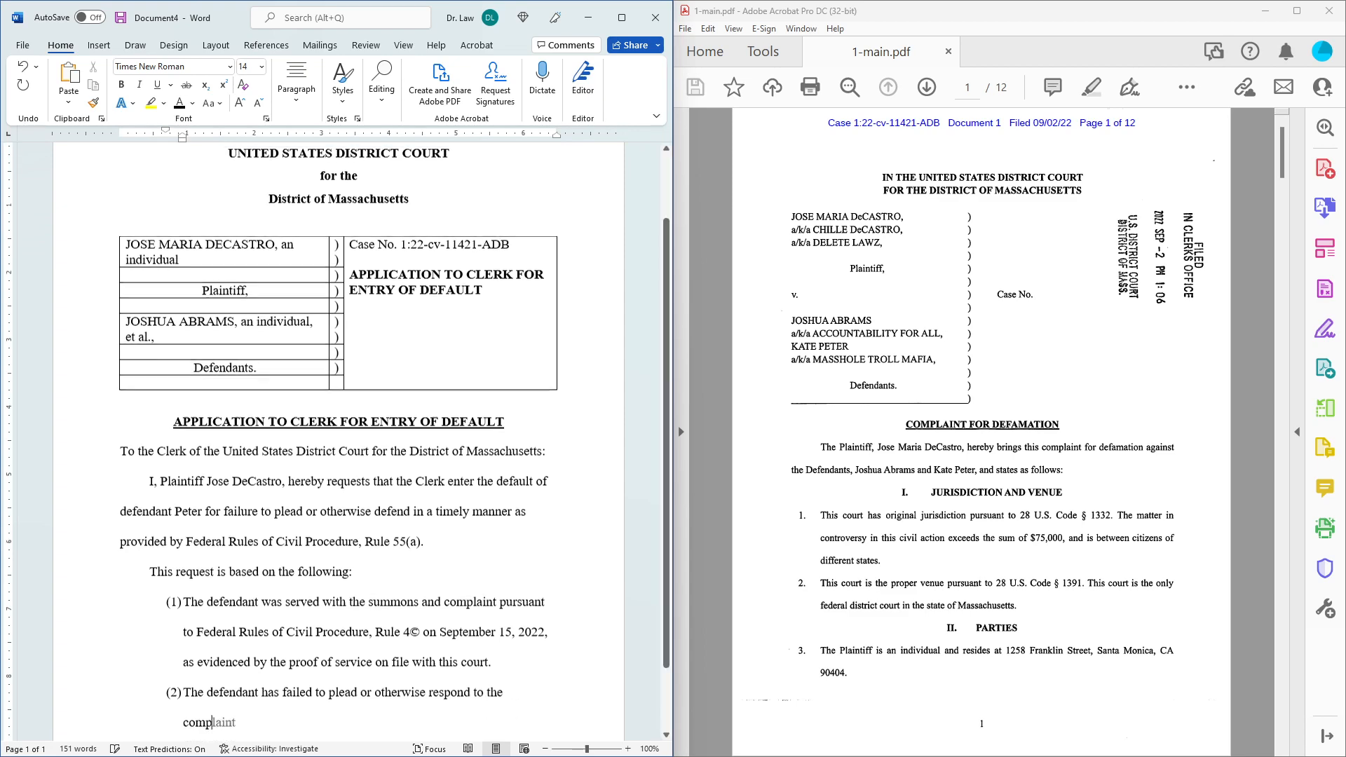
type("laint.")
key("Return")
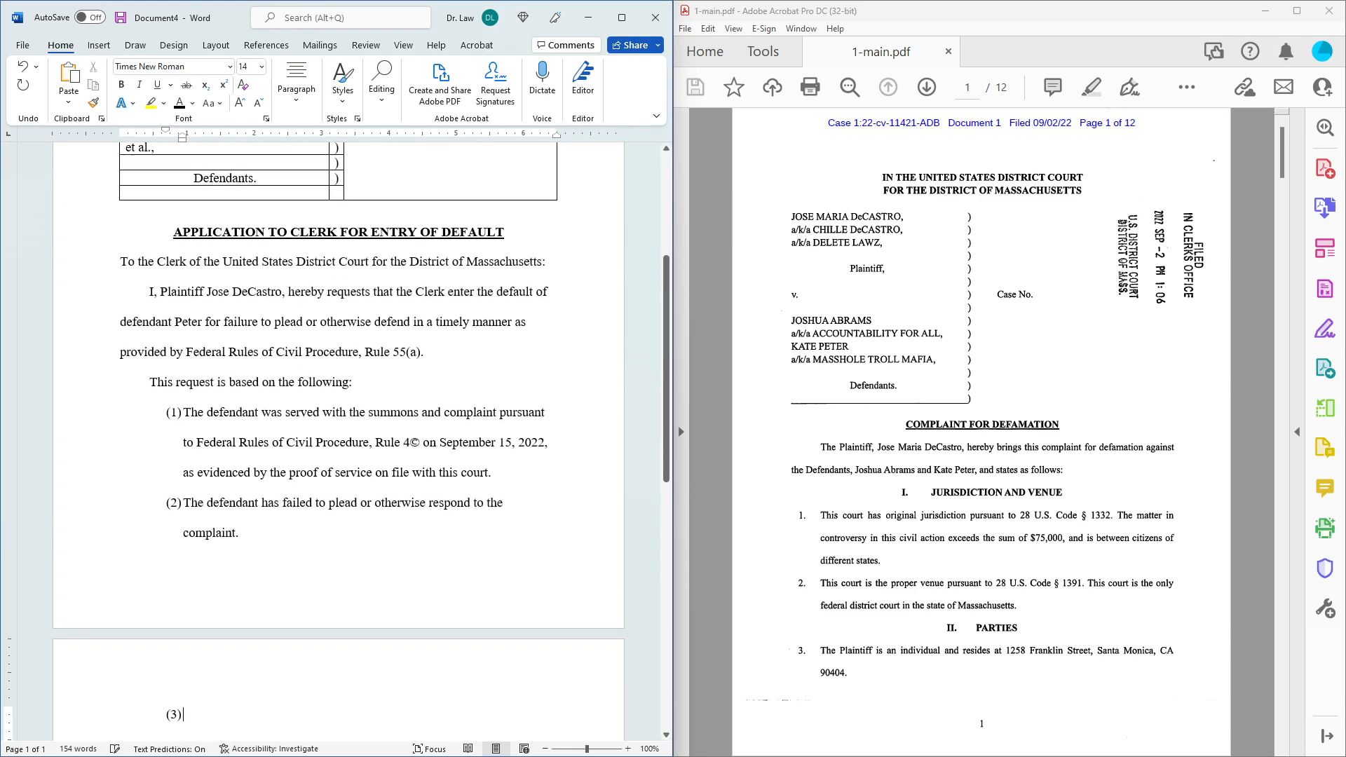
type("T")
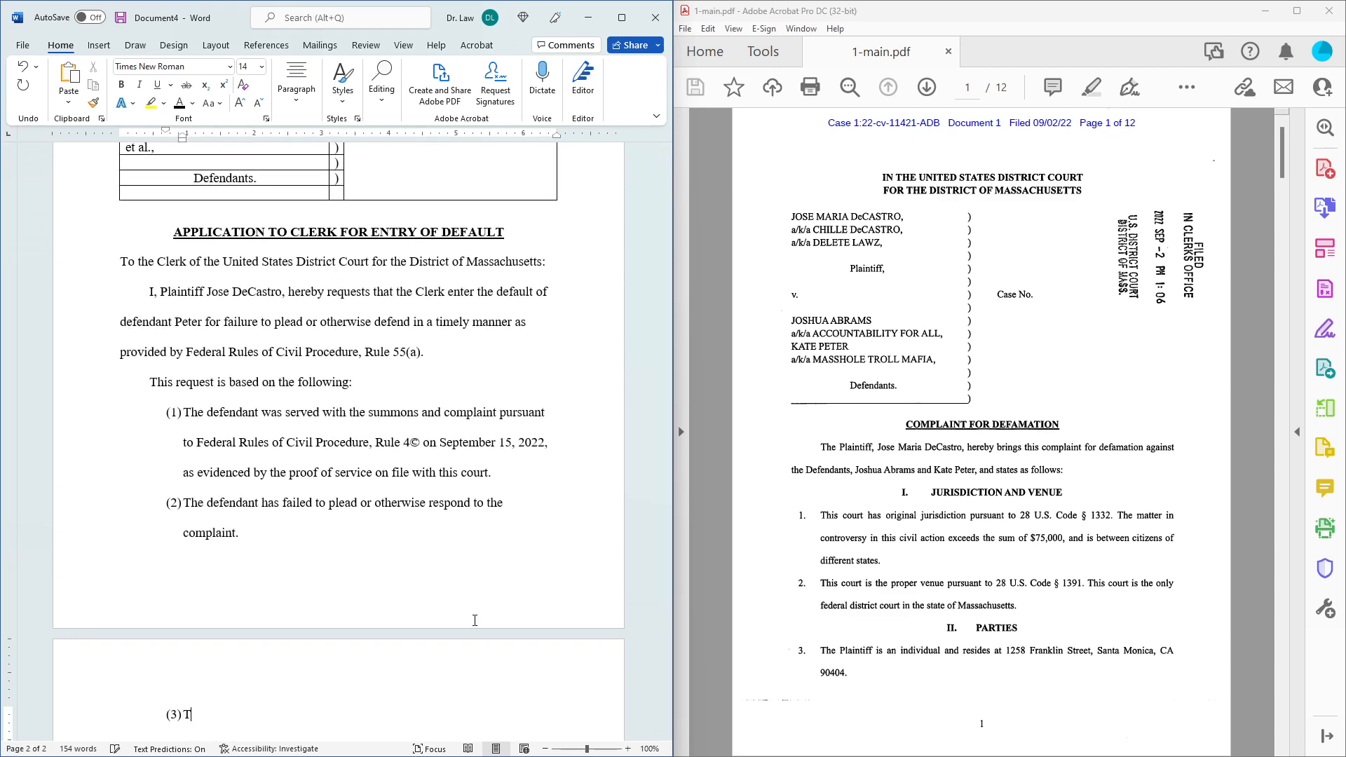
type("he applicable time limi")
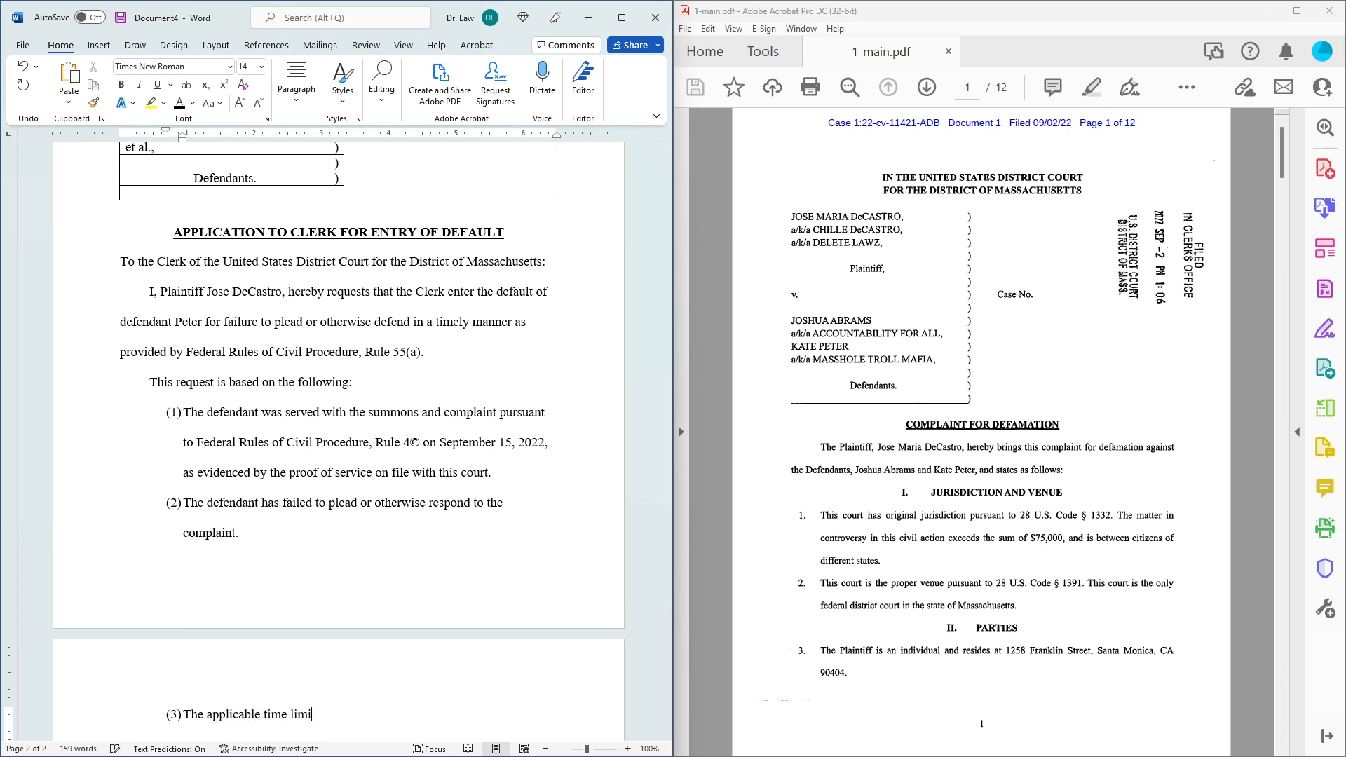
type("t for responding has expired.")
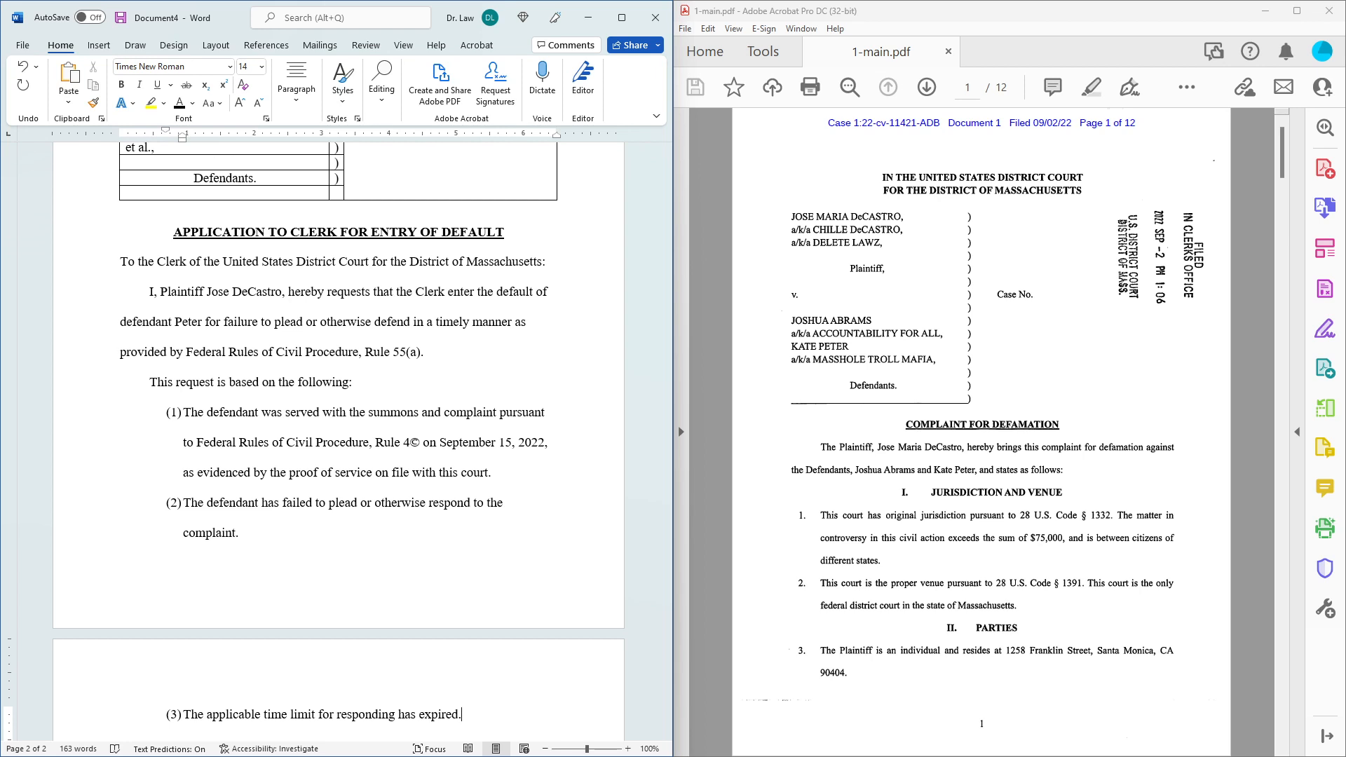
Start a new line after item (3) and remove its automatic (4) numbering.
key("Return")
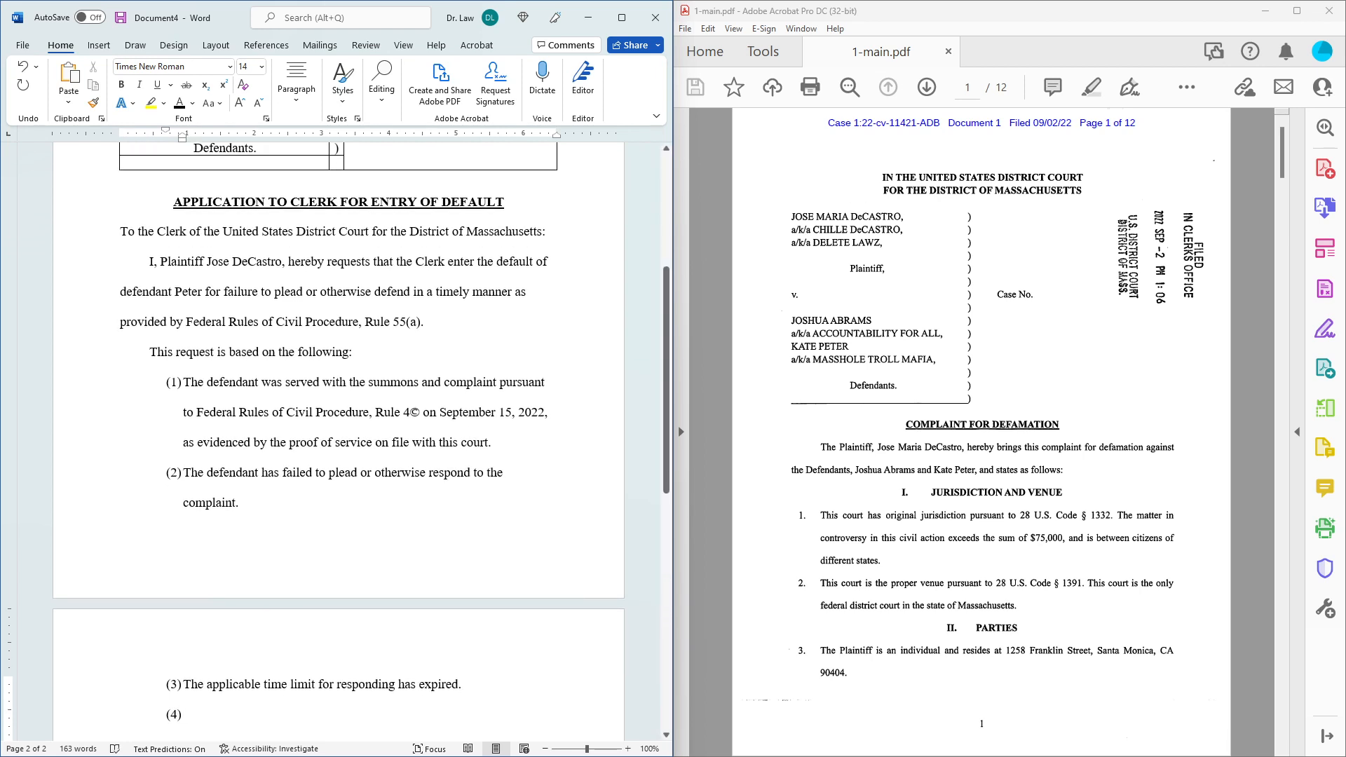
key("Return")
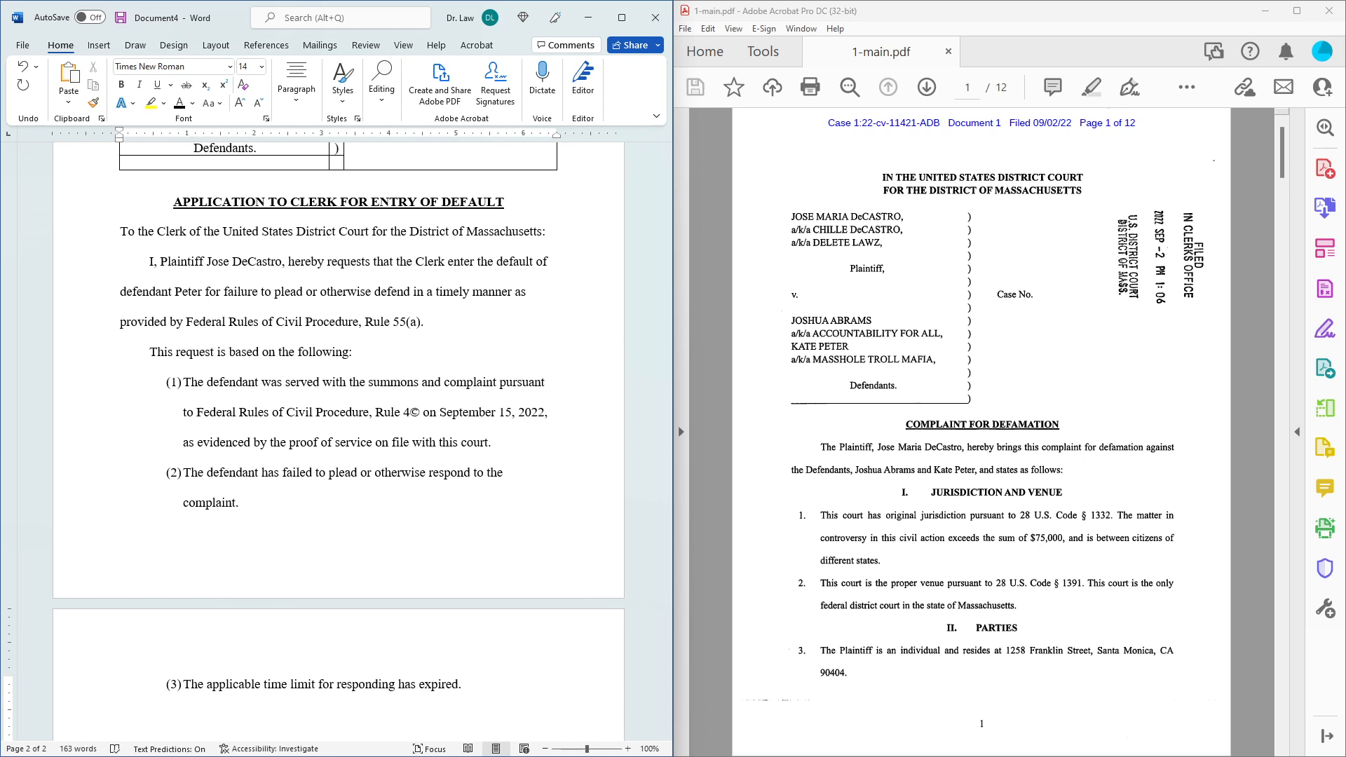
Type 'I declare under penalty of perjury that the forgoing is true and correct.'.
key("Tab")
type("I declare under pe")
key("Tab")
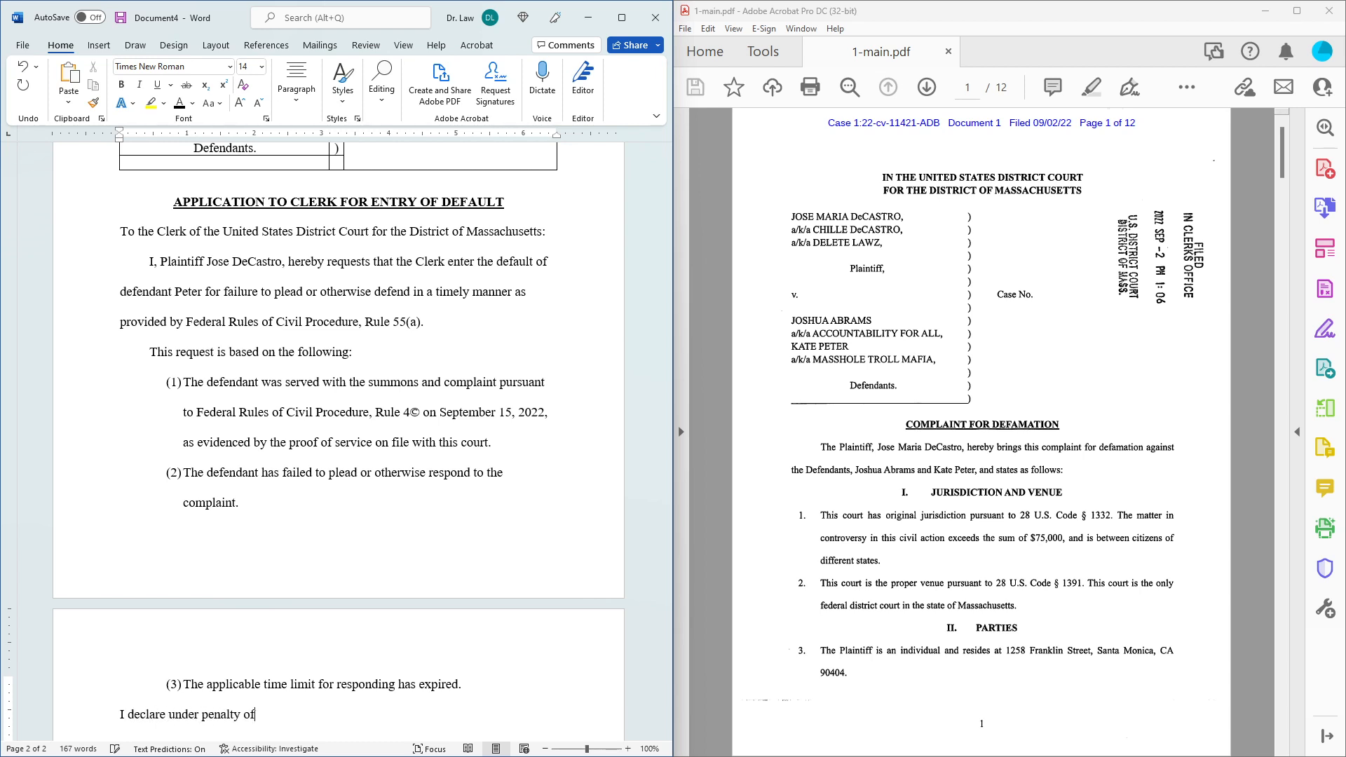
type("perjury ")
type("if")
key("BackSpace")
key("BackSpace")
type("ury under the laws ")
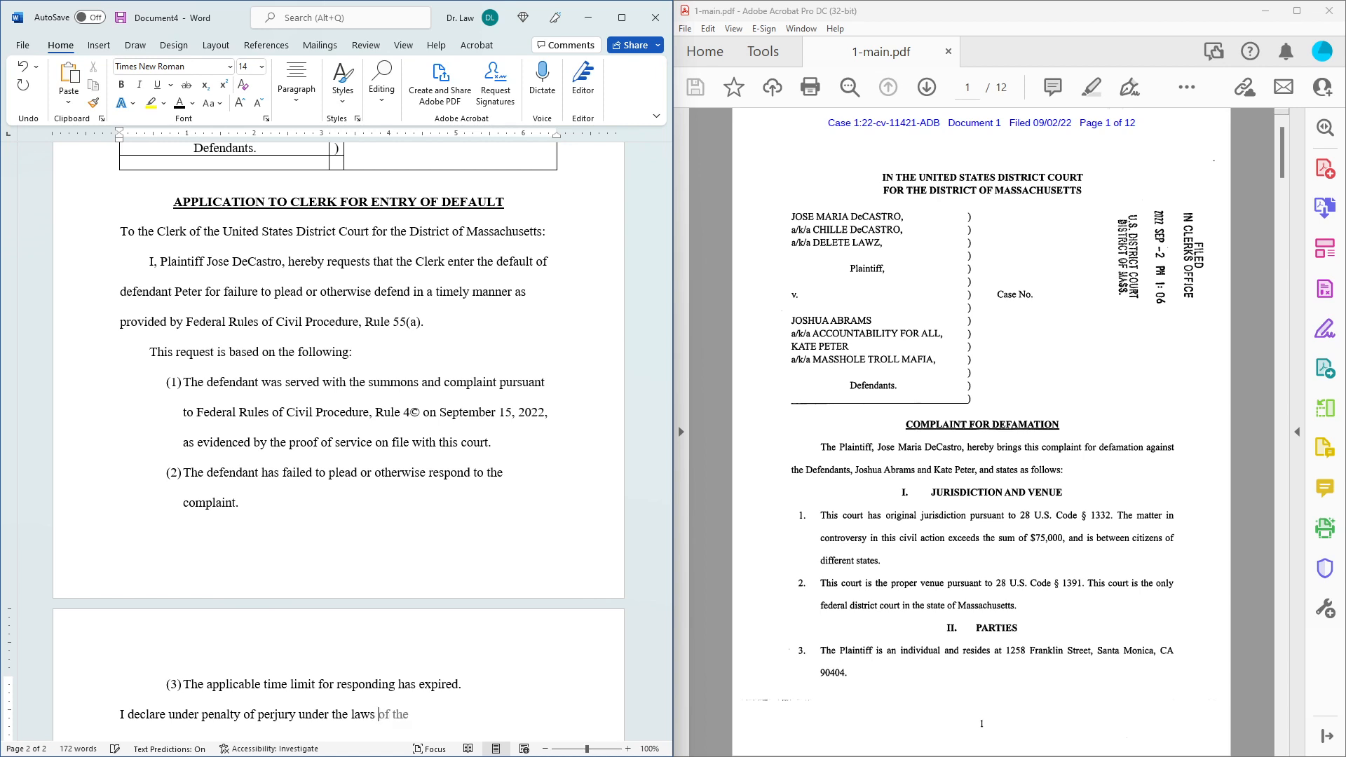
type("of the United States")
key("BackSpace")
key("BackSpace")
key("BackSpace")
key("BackSpace")
key("BackSpace")
key("BackSpace")
key("BackSpace")
key("BackSpace")
key("BackSpace")
key("BackSpace")
key("BackSpace")
key("BackSpace")
key("BackSpace")
key("BackSpace")
key("BackSpace")
key("BackSpace")
key("BackSpace")
key("BackSpace")
key("BackSpace")
key("BackSpace")
key("BackSpace")
key("BackSpace")
key("BackSpace")
type("that the forgoing is true")
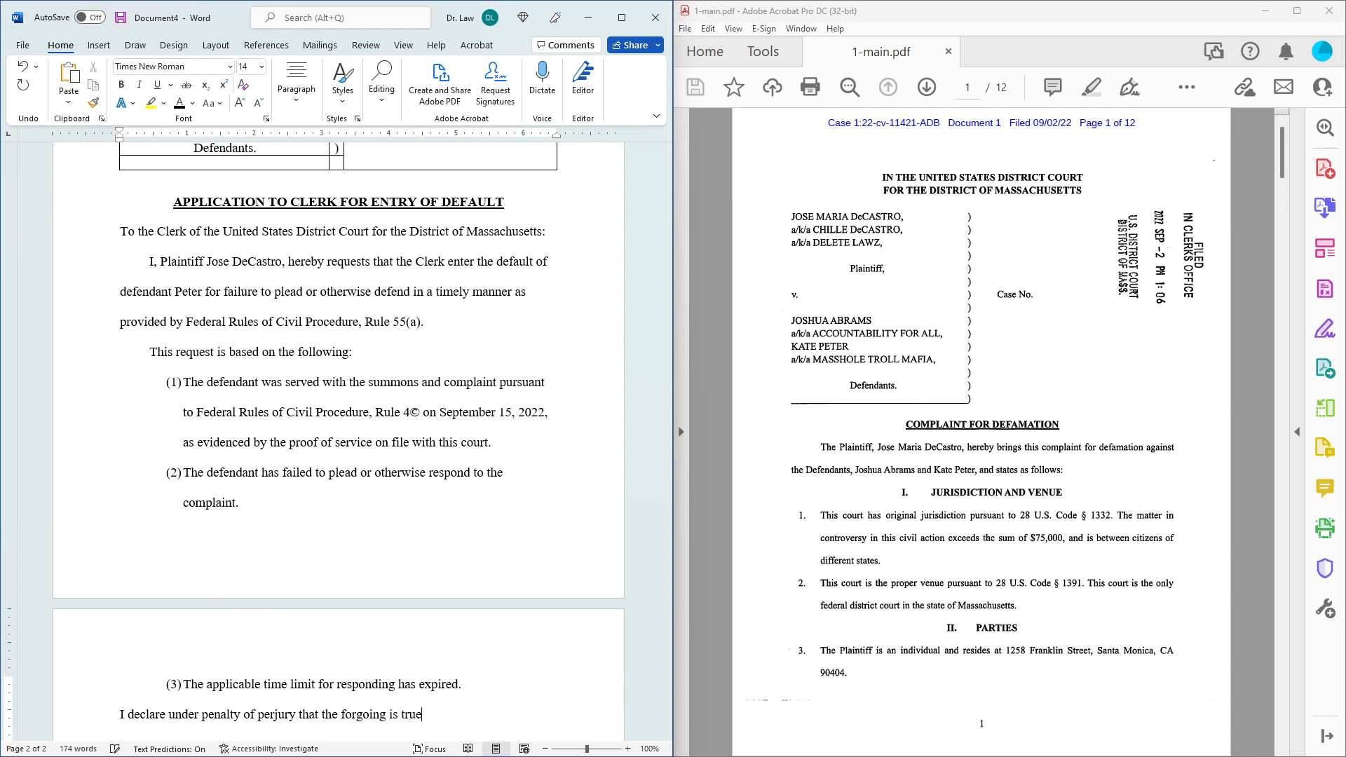
type(" and correct.")
Add a 'Dated: October 4, 2022' line below the declaration and tab past it.
key("Return")
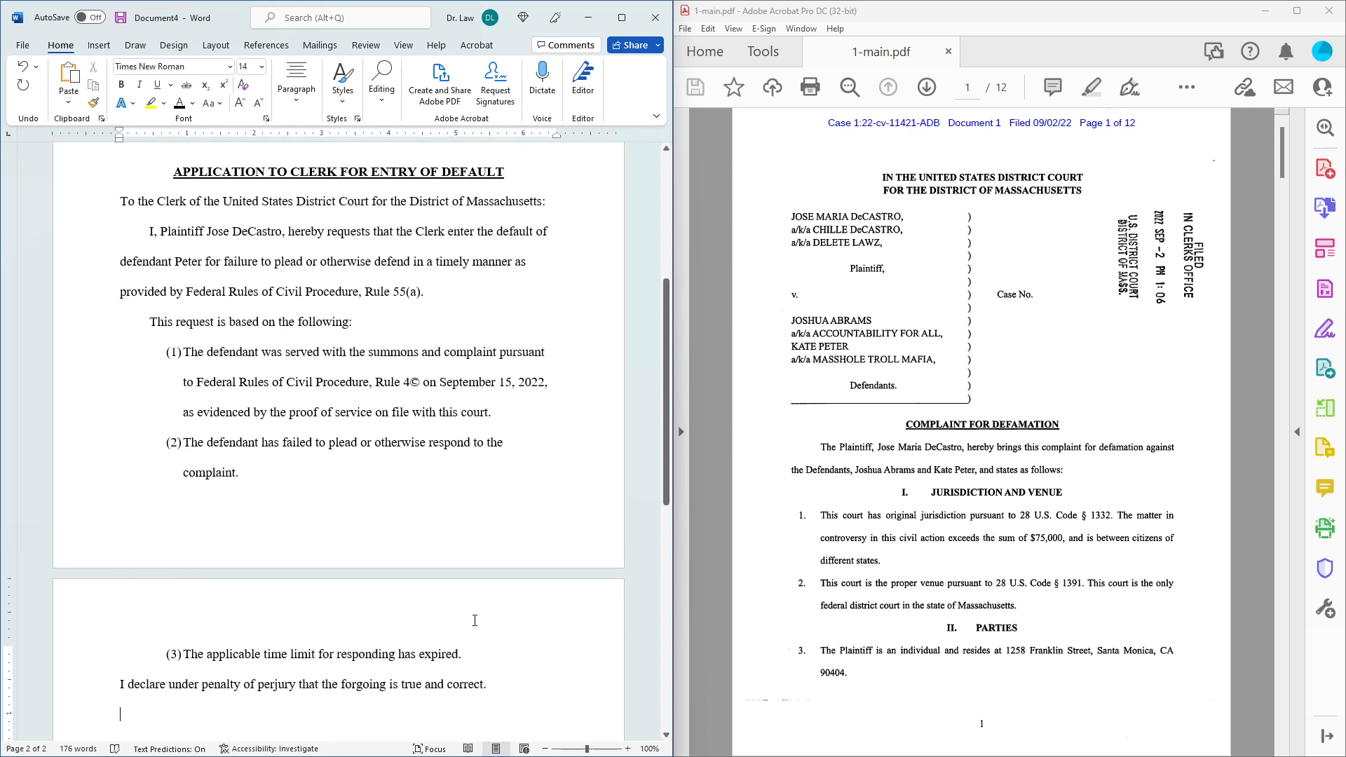
type("Dated:")
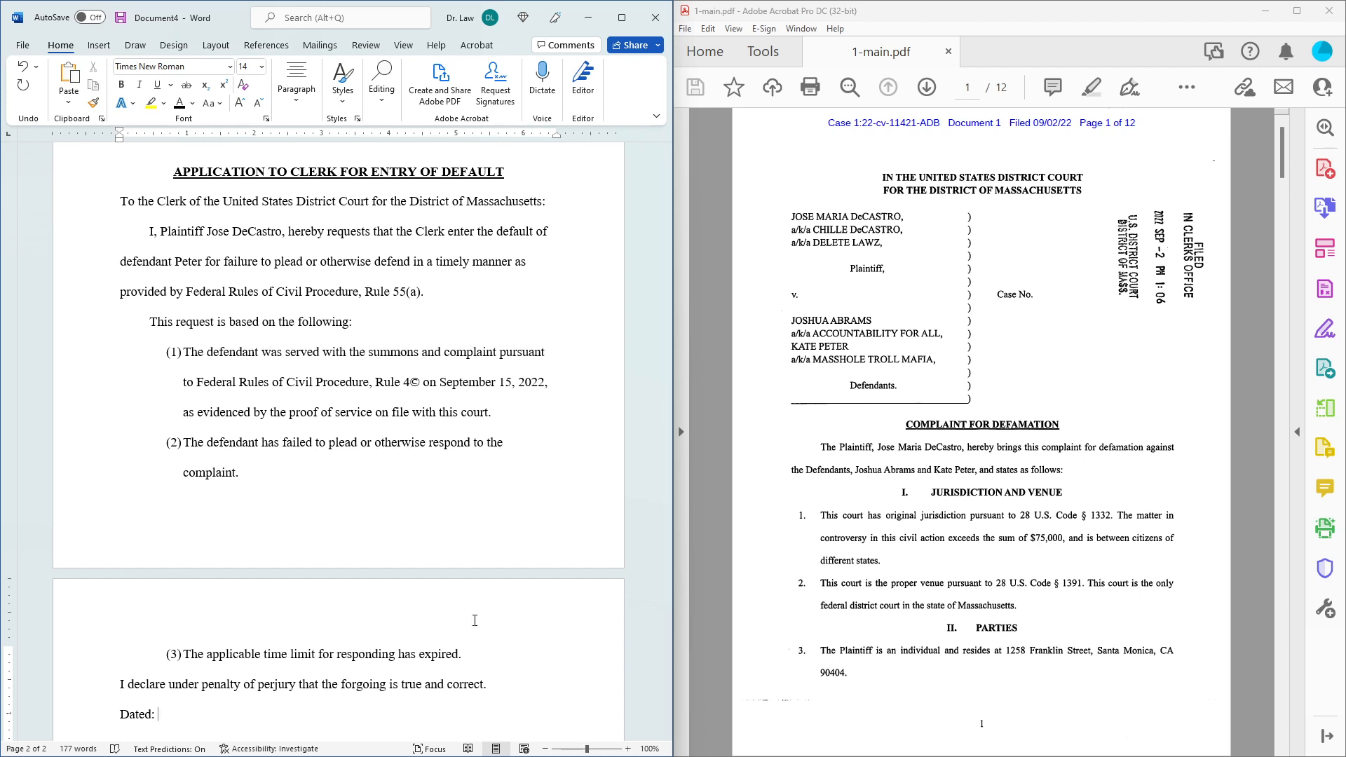
type("October 4, 2022")
key("Tab")
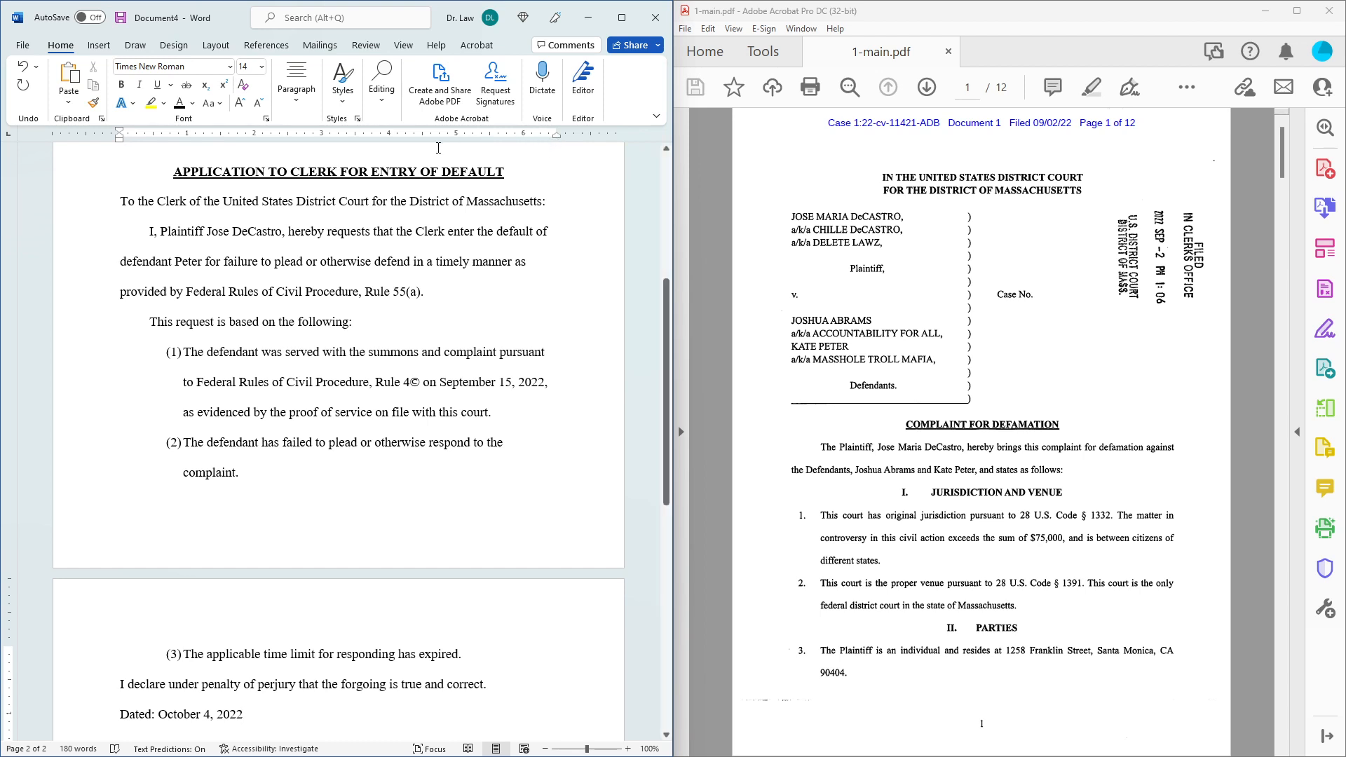
Set a 3.2" tab stop, add 'Respectfully submitted,' beside the date and an underscore signature line below.
left_click(340, 136)
key("Tab")
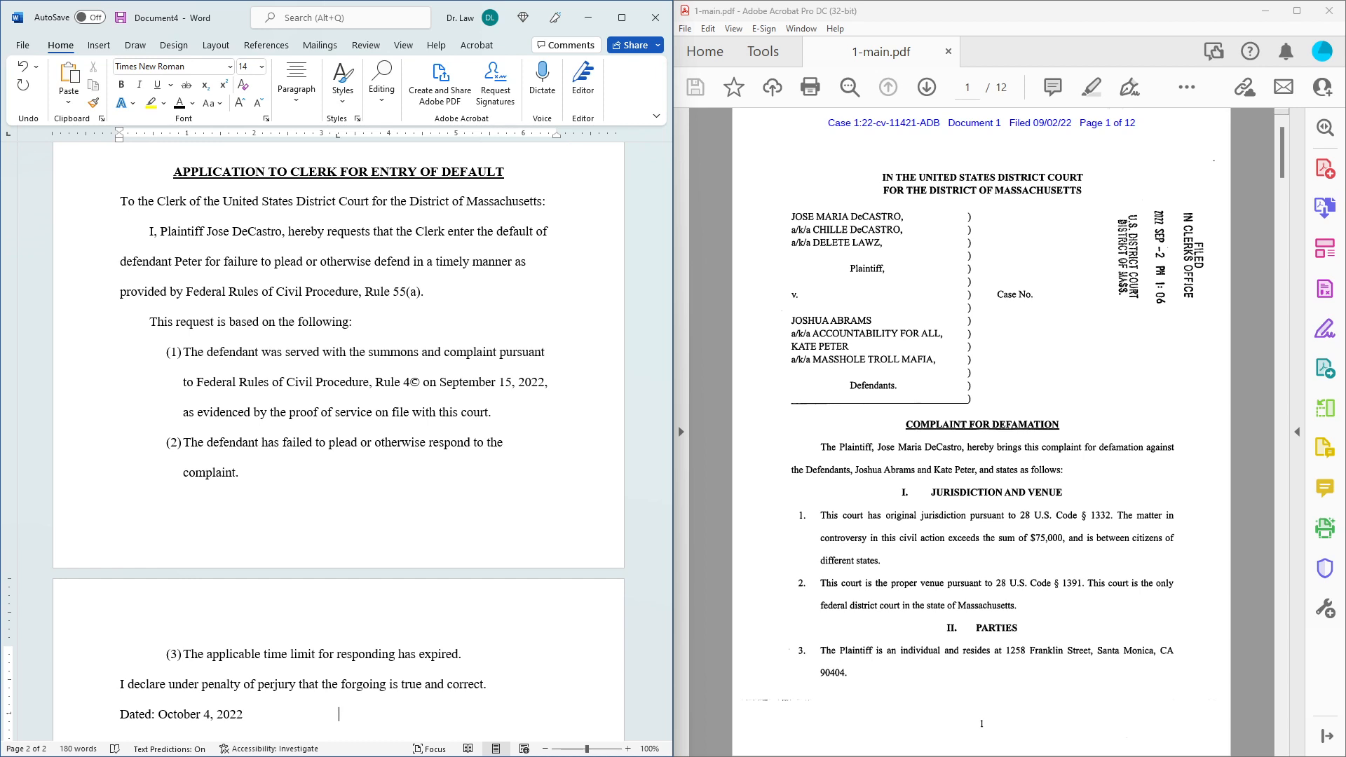
type("Respectfully submitted")
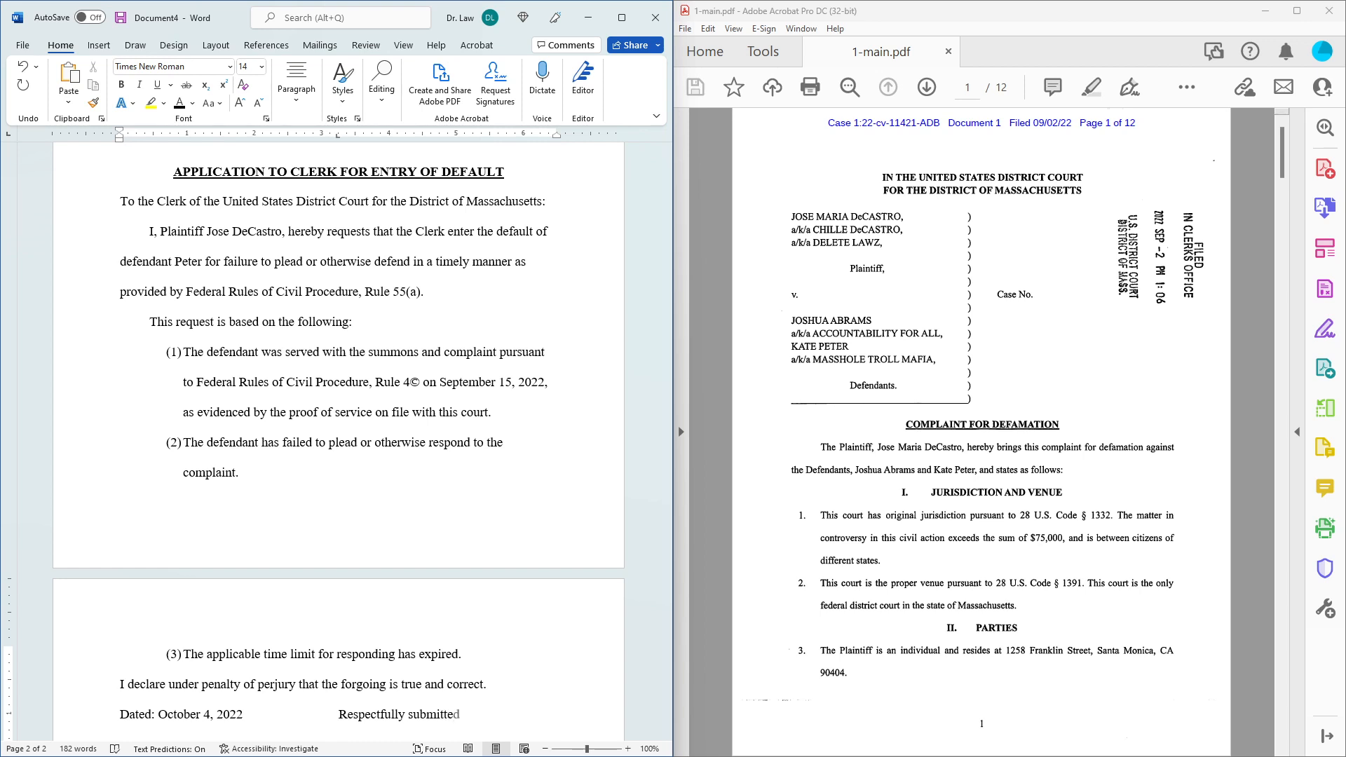
type(",")
key("Return")
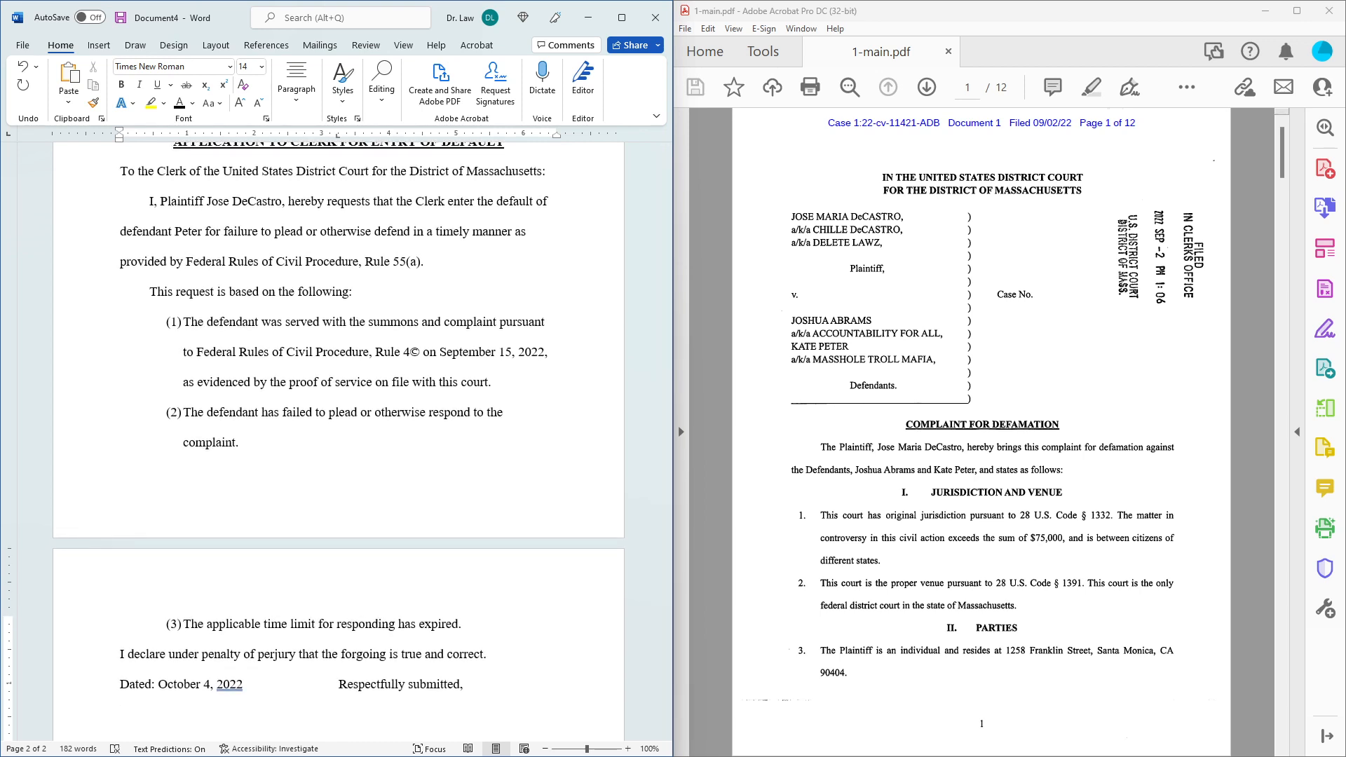
type("________________________")
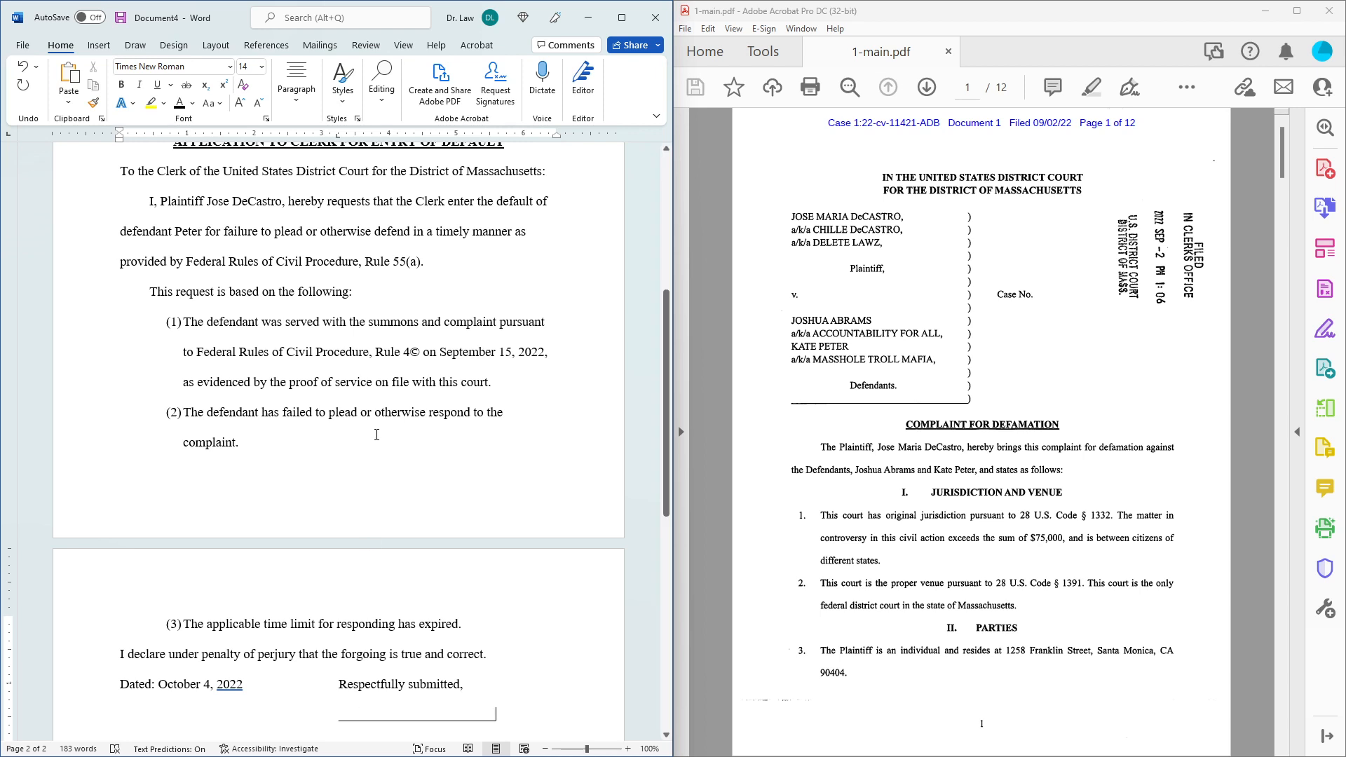
Apply 1.0 line spacing to the Respectfully submitted and signature lines.
left_click(296, 106)
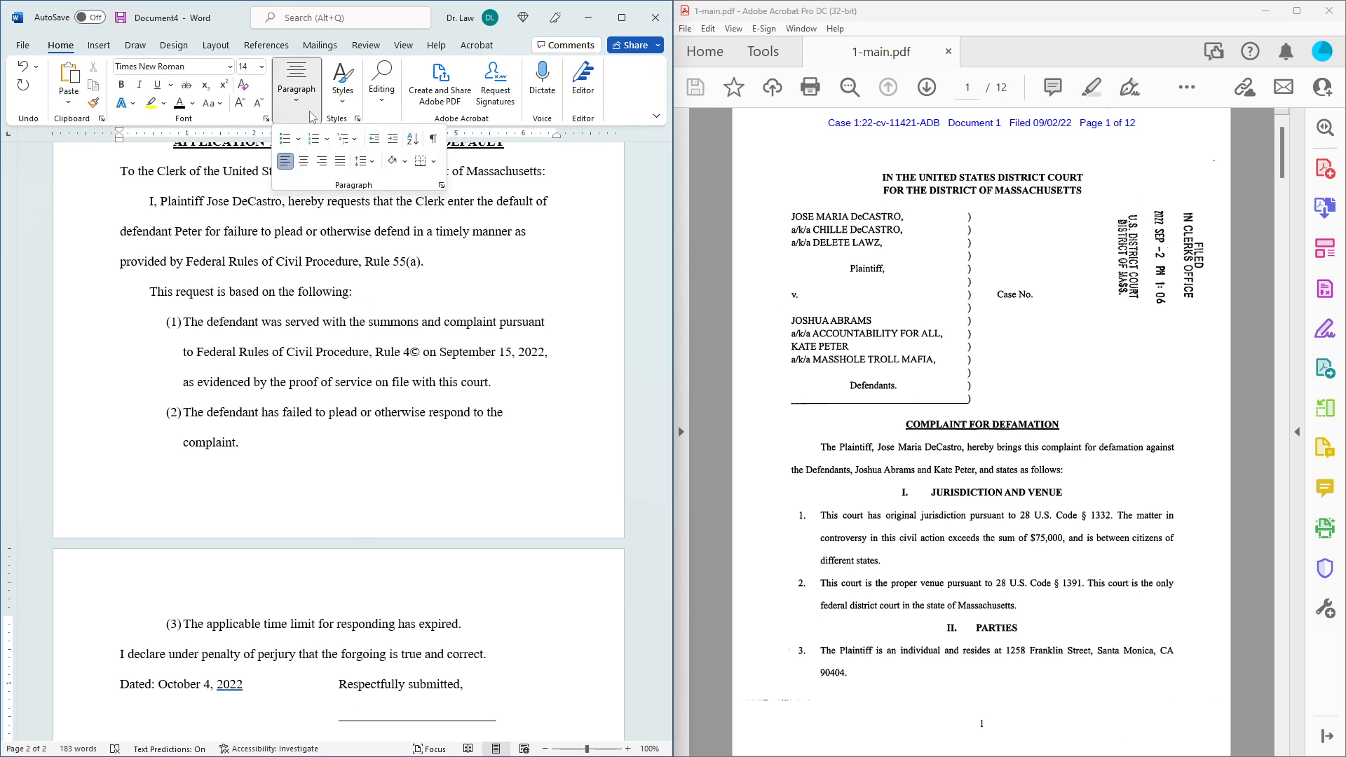
left_click(370, 163)
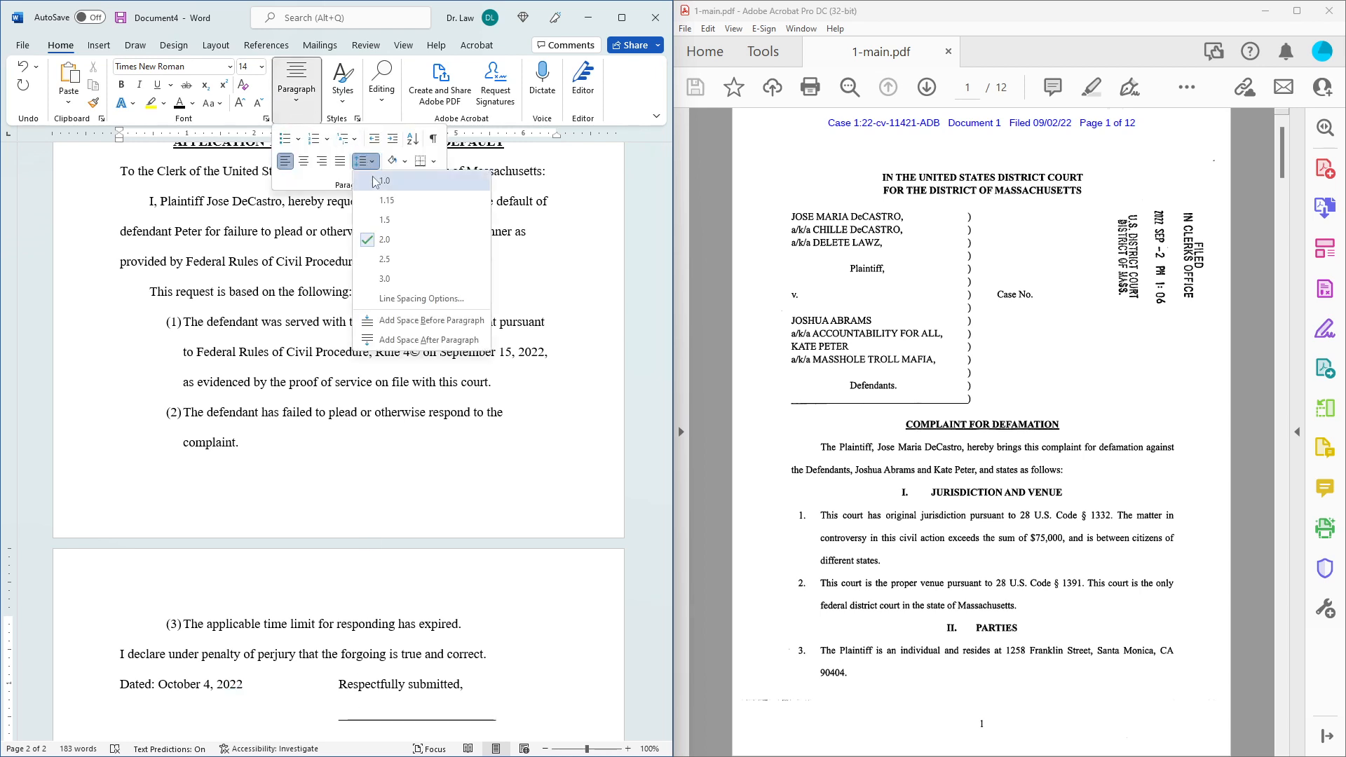
left_click(376, 181)
scroll(534, 512, "down", 3)
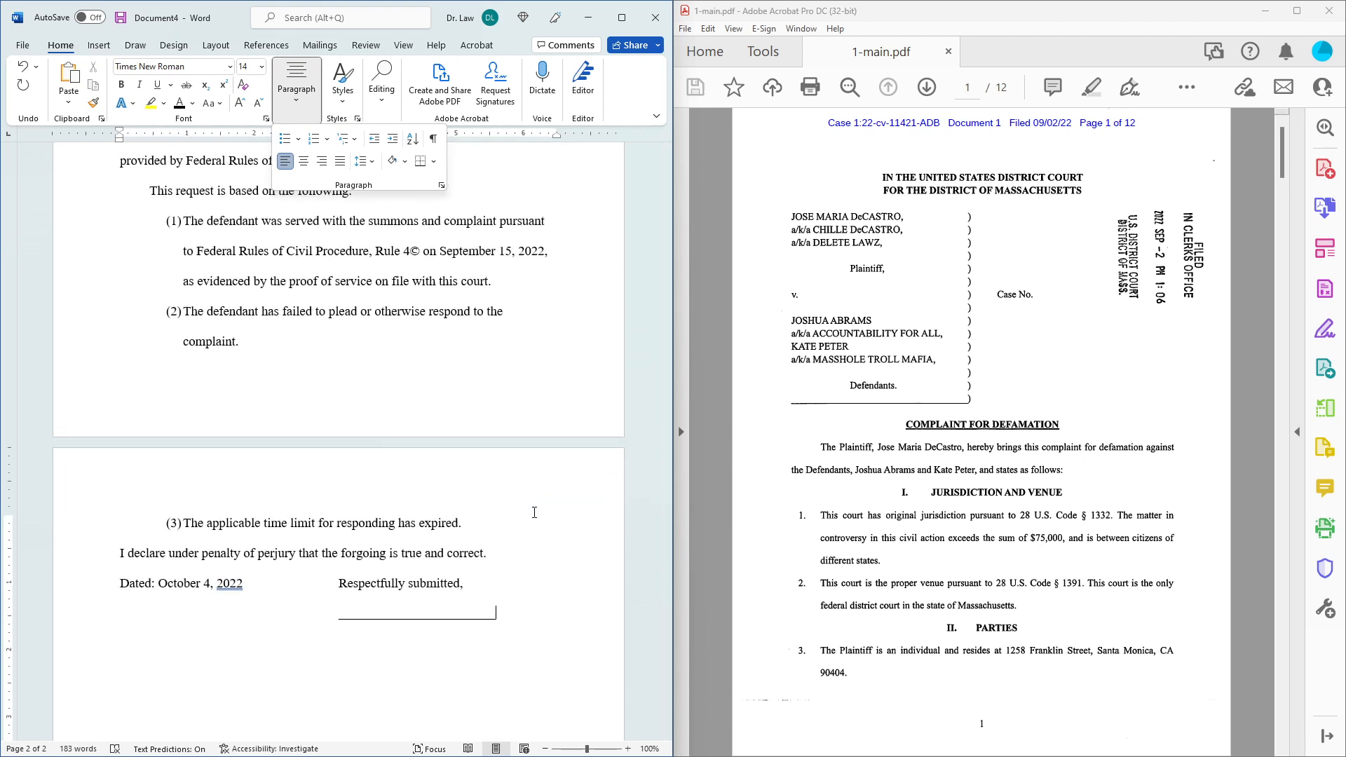
left_click(522, 616)
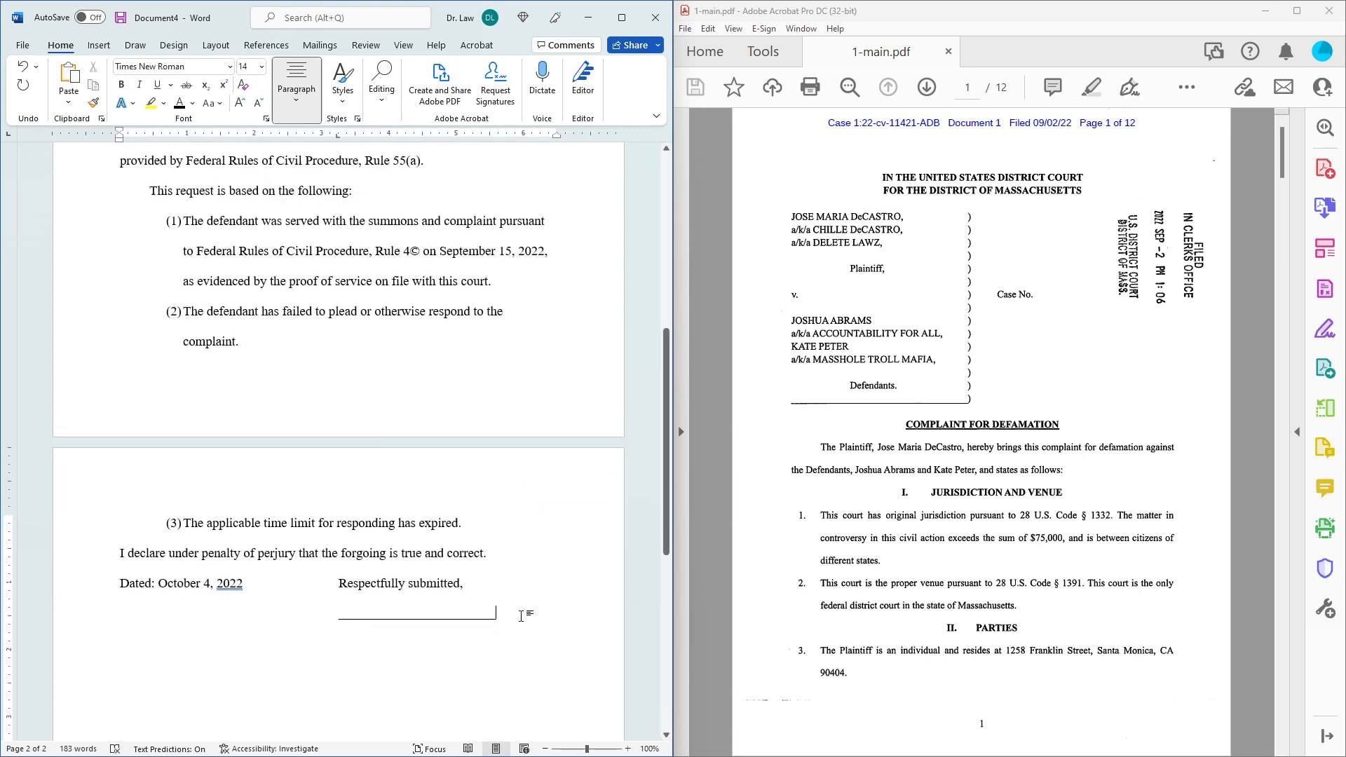
Below the signature line, enter the filer's name, street address, and city, state and ZIP.
key("Return")
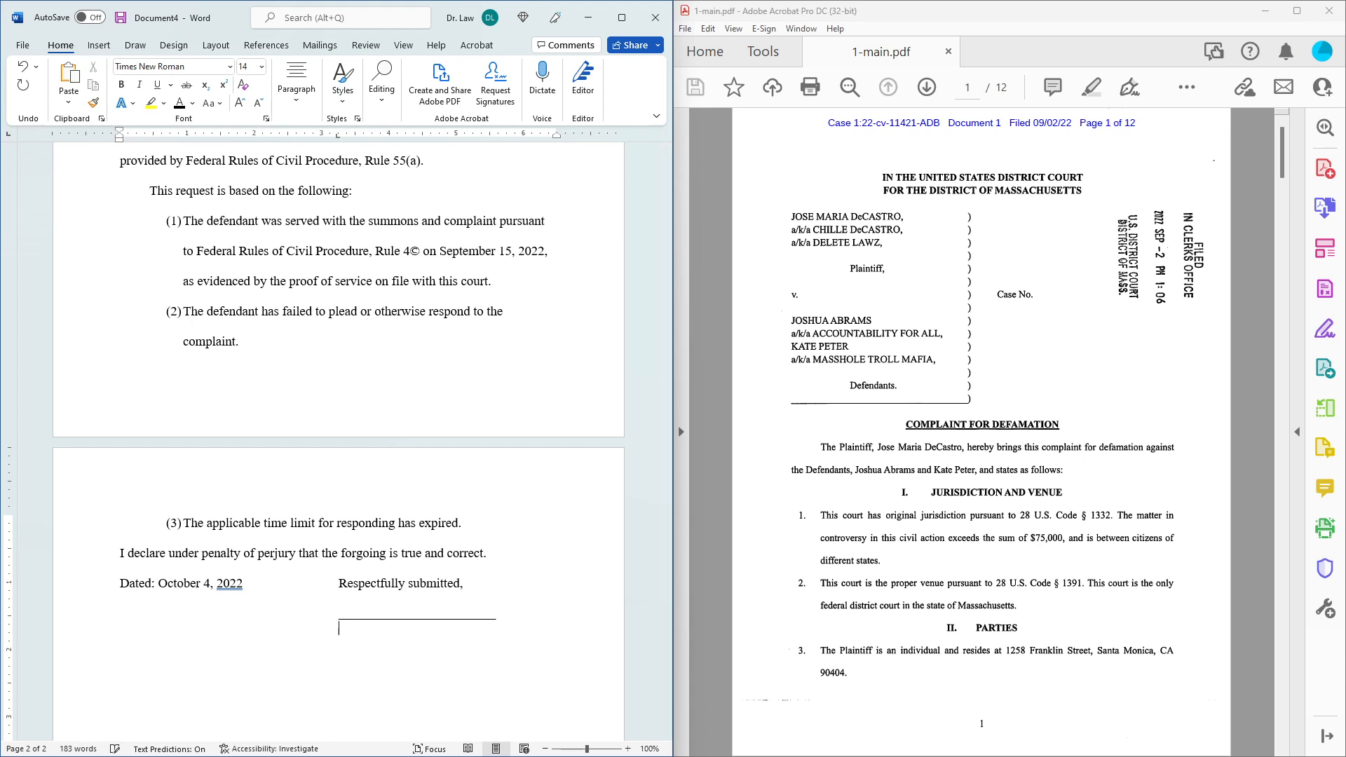
type("123 Main S")
type("t. ")
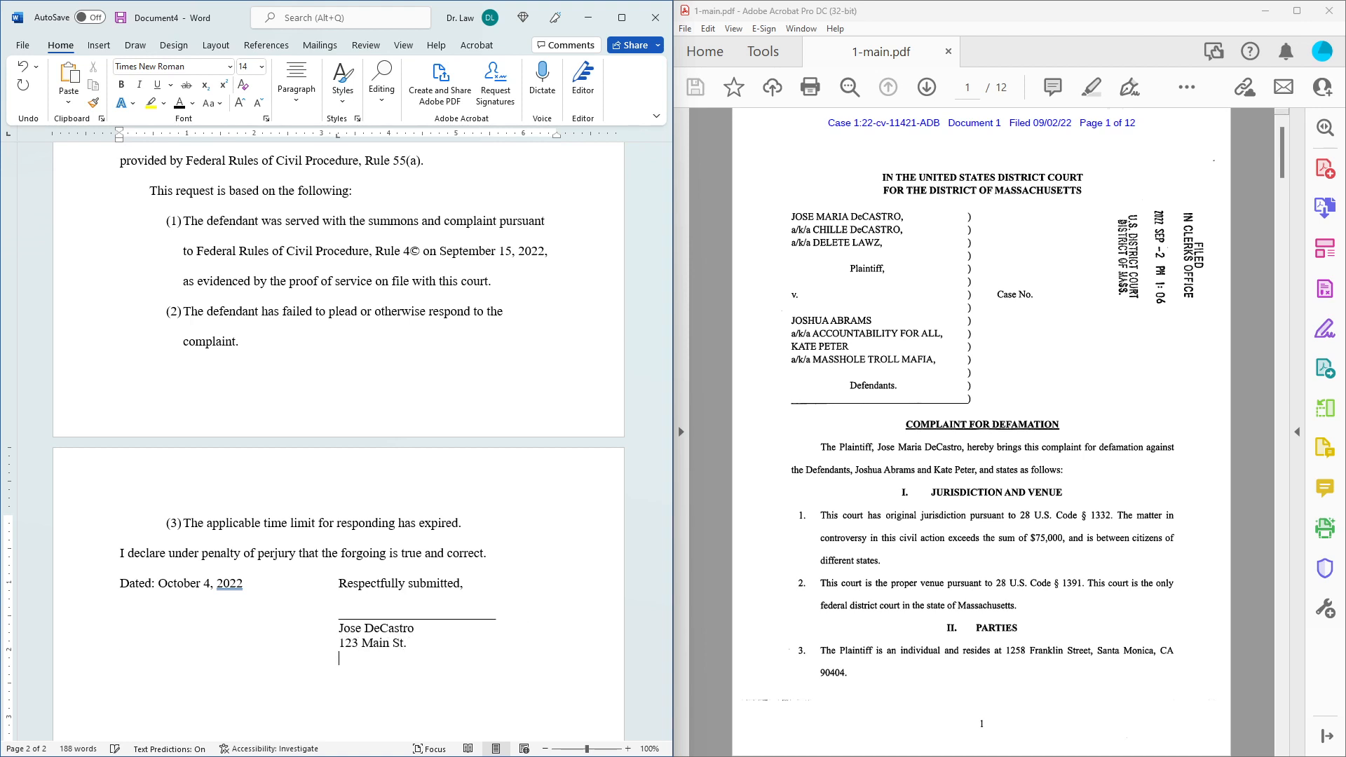
type("California")
key("BackSpace")
key("BackSpace")
key("BackSpace")
key("BackSpace")
key("BackSpace")
key("BackSpace")
key("BackSpace")
key("BackSpace")
key("BackSpace")
type("ity, Ca")
key("Tab")
type("99999")
Add the filer's e-mail, phone number and 'Pro Se' on indented lines.
key("Return")
key("Tab")
type("myemail@gmail.com")
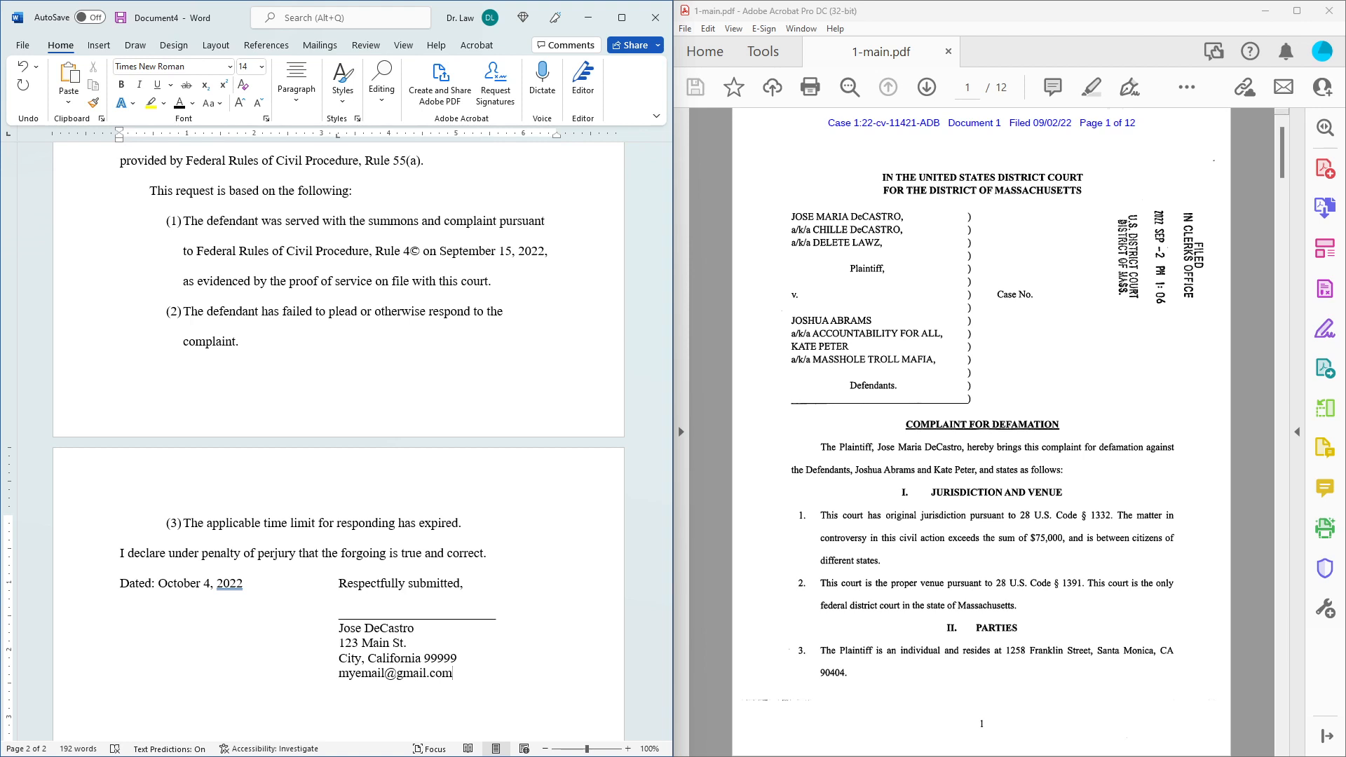
key("Return")
type("555")
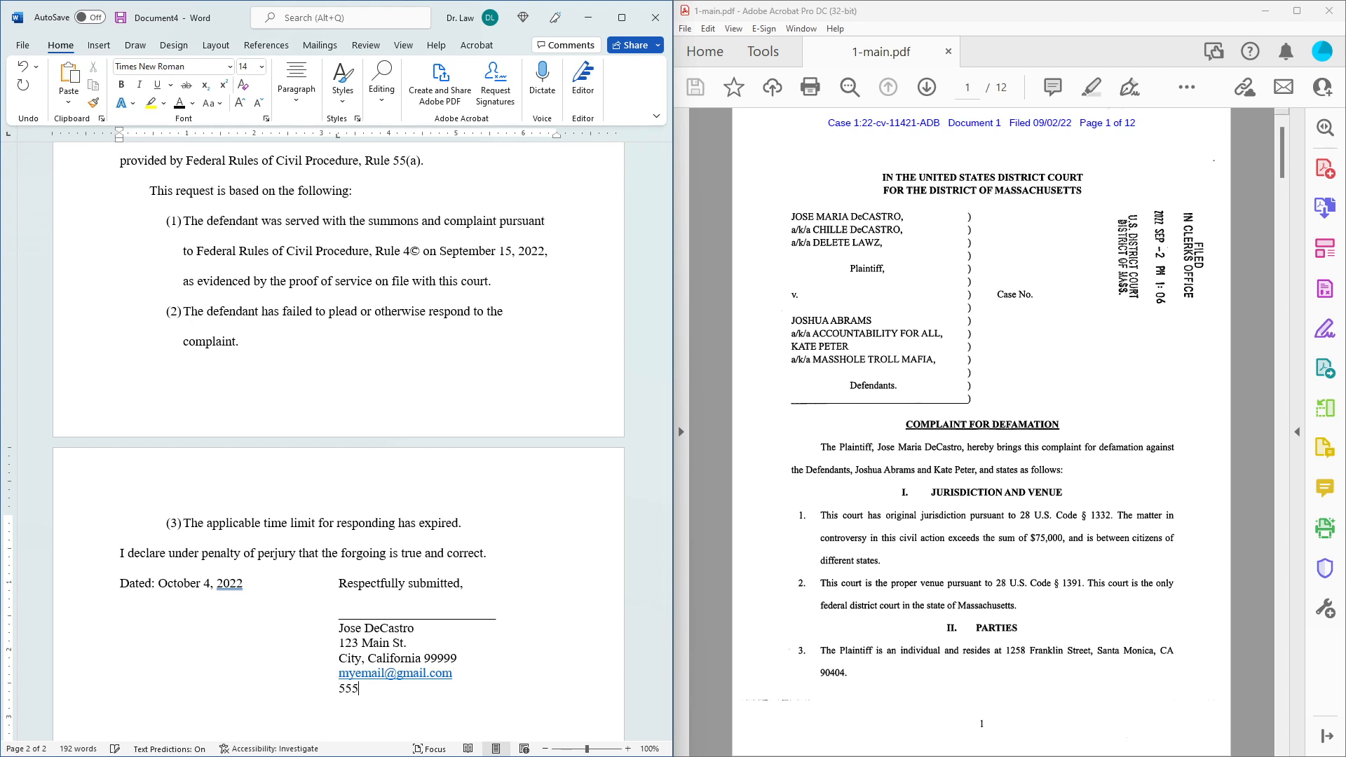
type("-555-1")
type("212 ")
type("Pro S")
type("e")
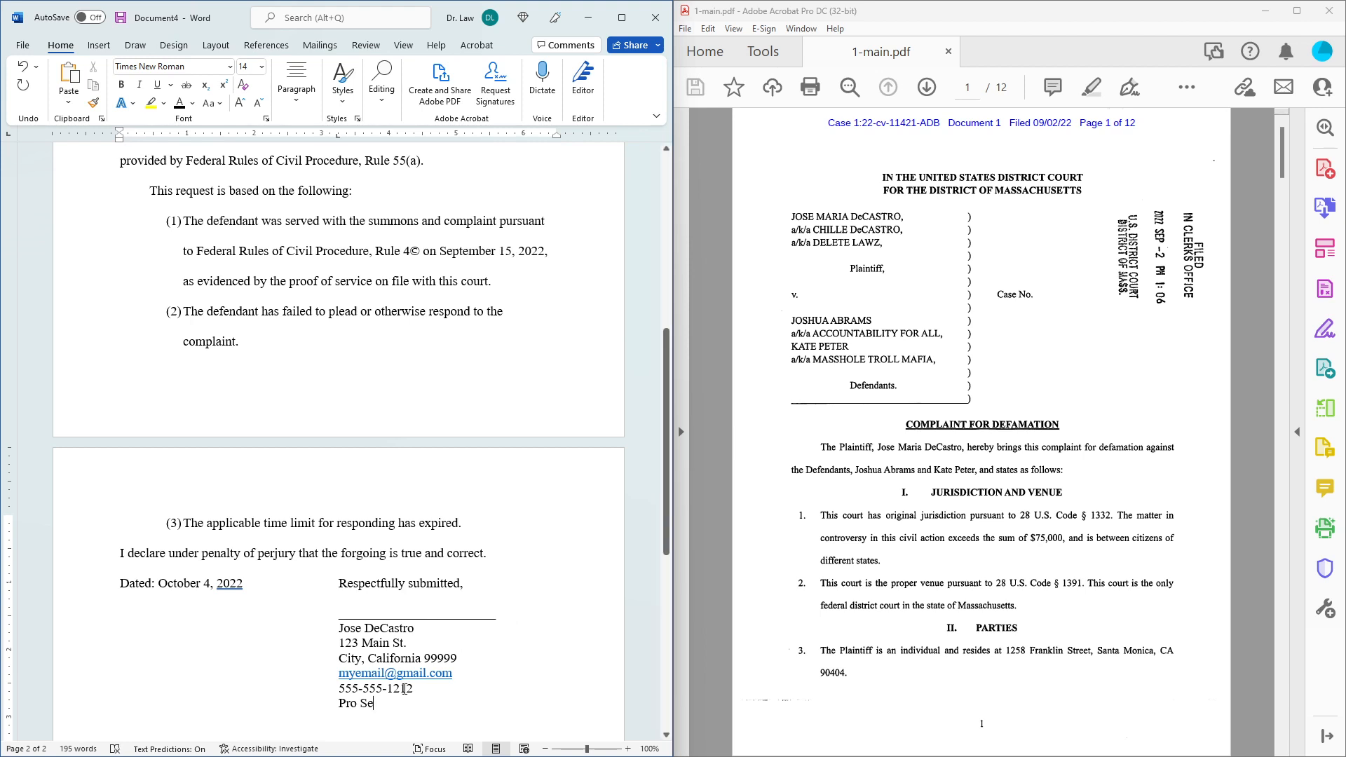
Italicize 'Pro Se' in the signature block.
left_click_drag(385, 704, 337, 705)
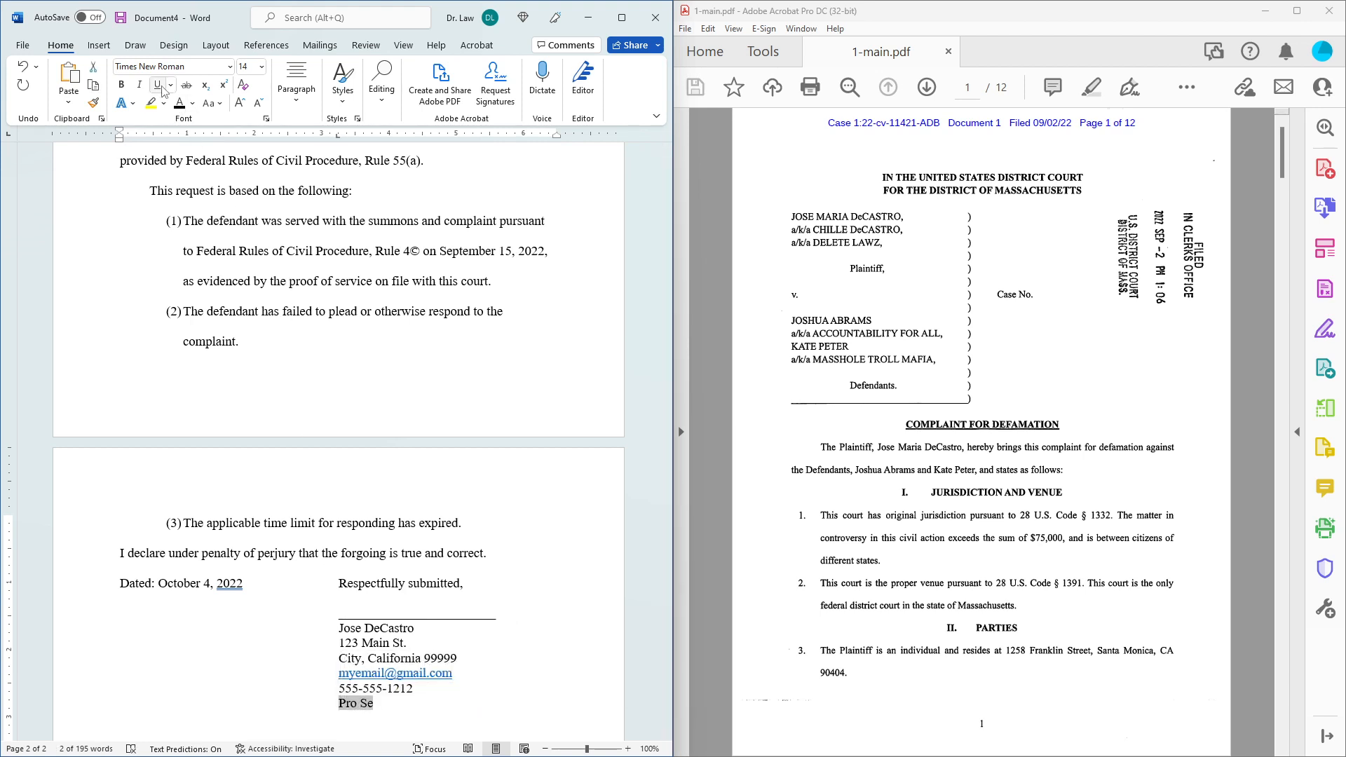
left_click(139, 84)
left_click(572, 542)
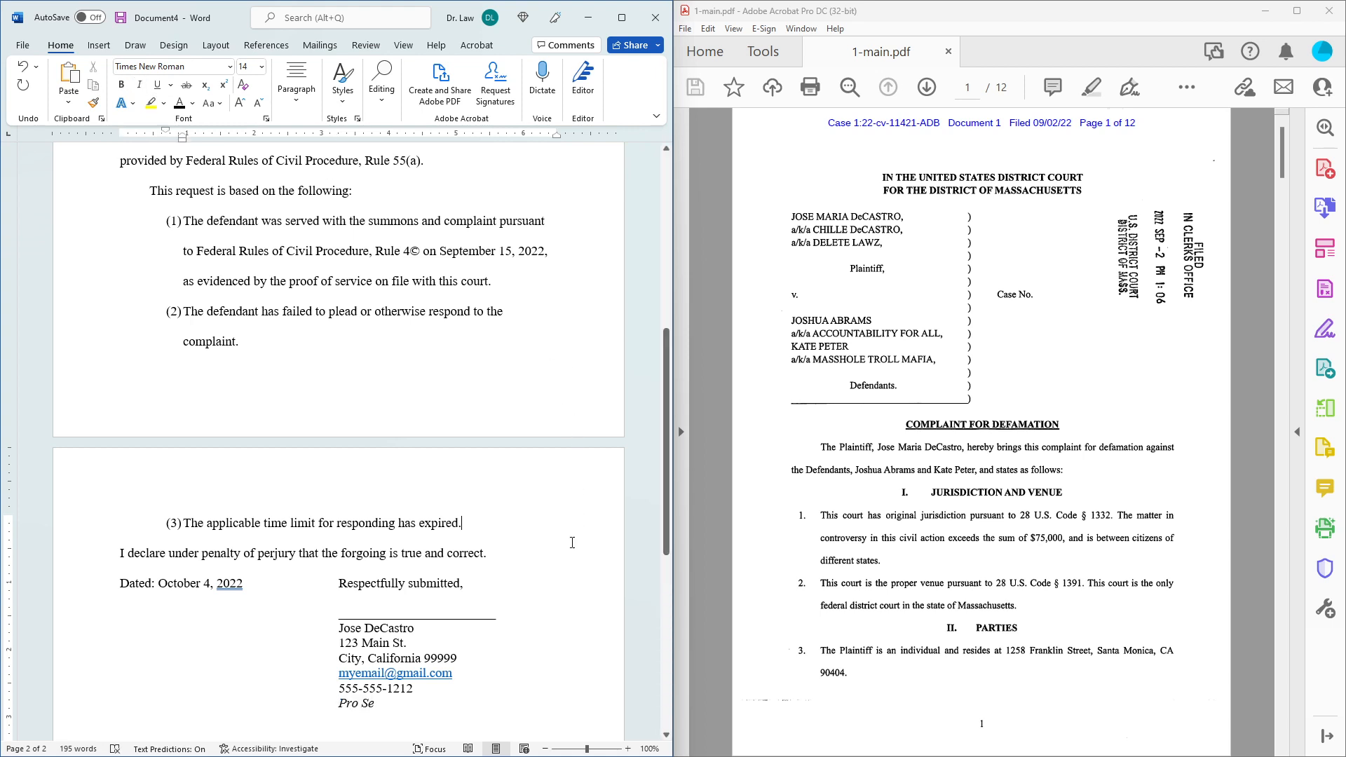
Add a single-spaced (1.0) empty line after 'Respectfully submitted,' and review the signature block.
scroll(572, 542, "down", 3)
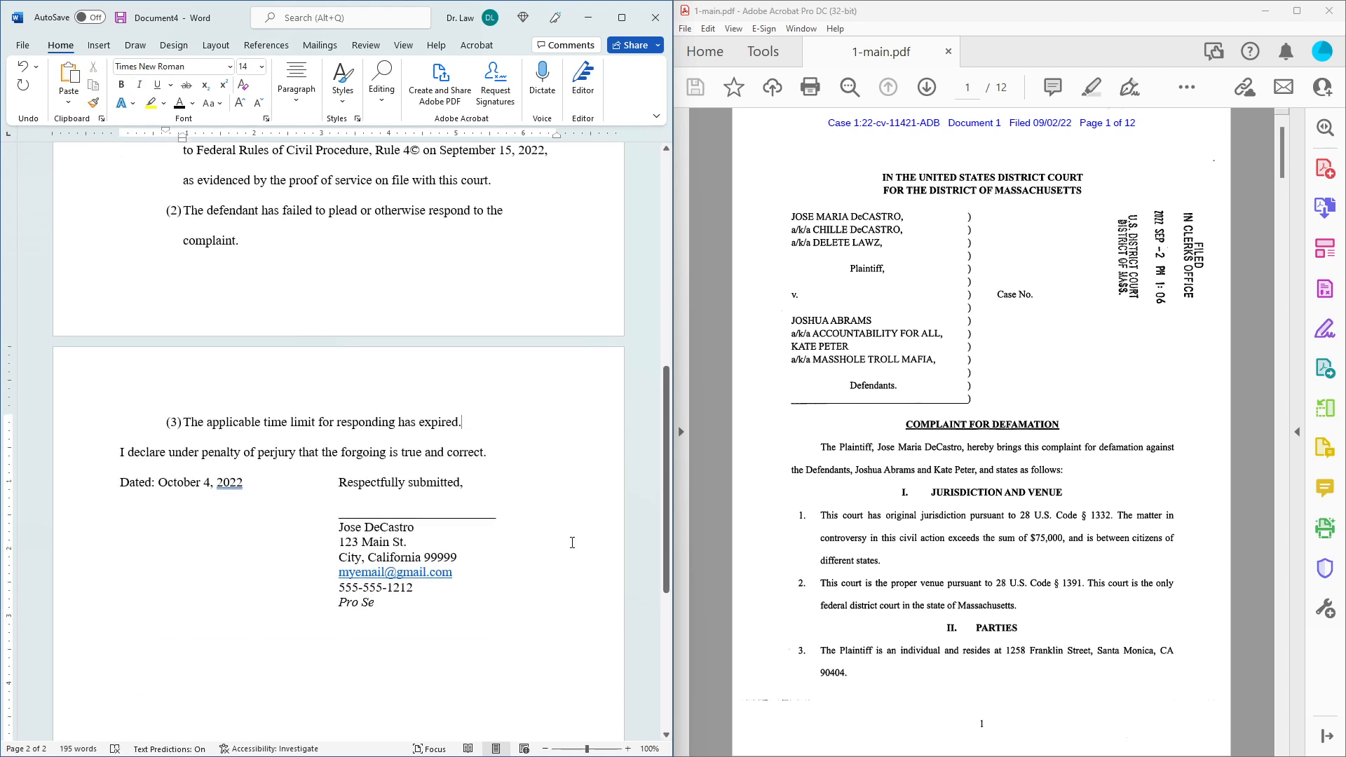
left_click(494, 490)
key("Return")
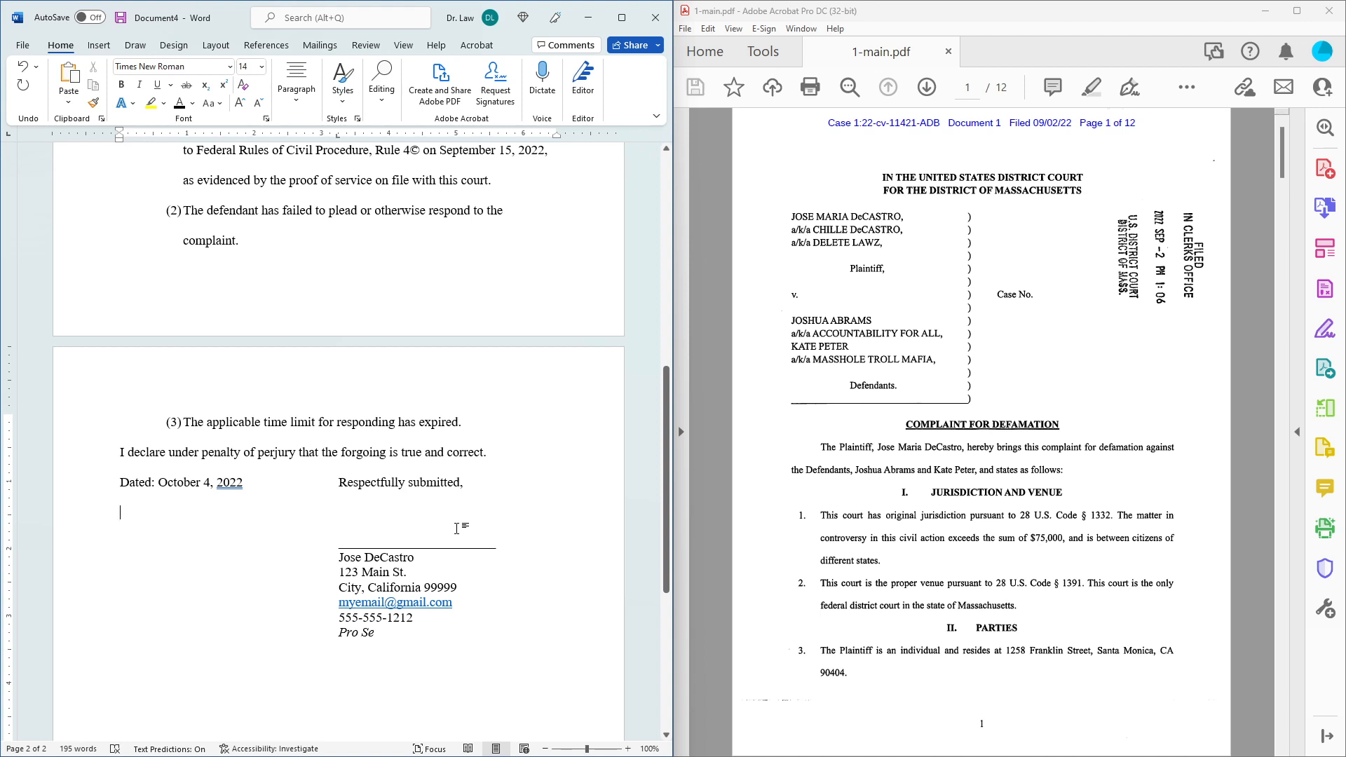
left_click(297, 88)
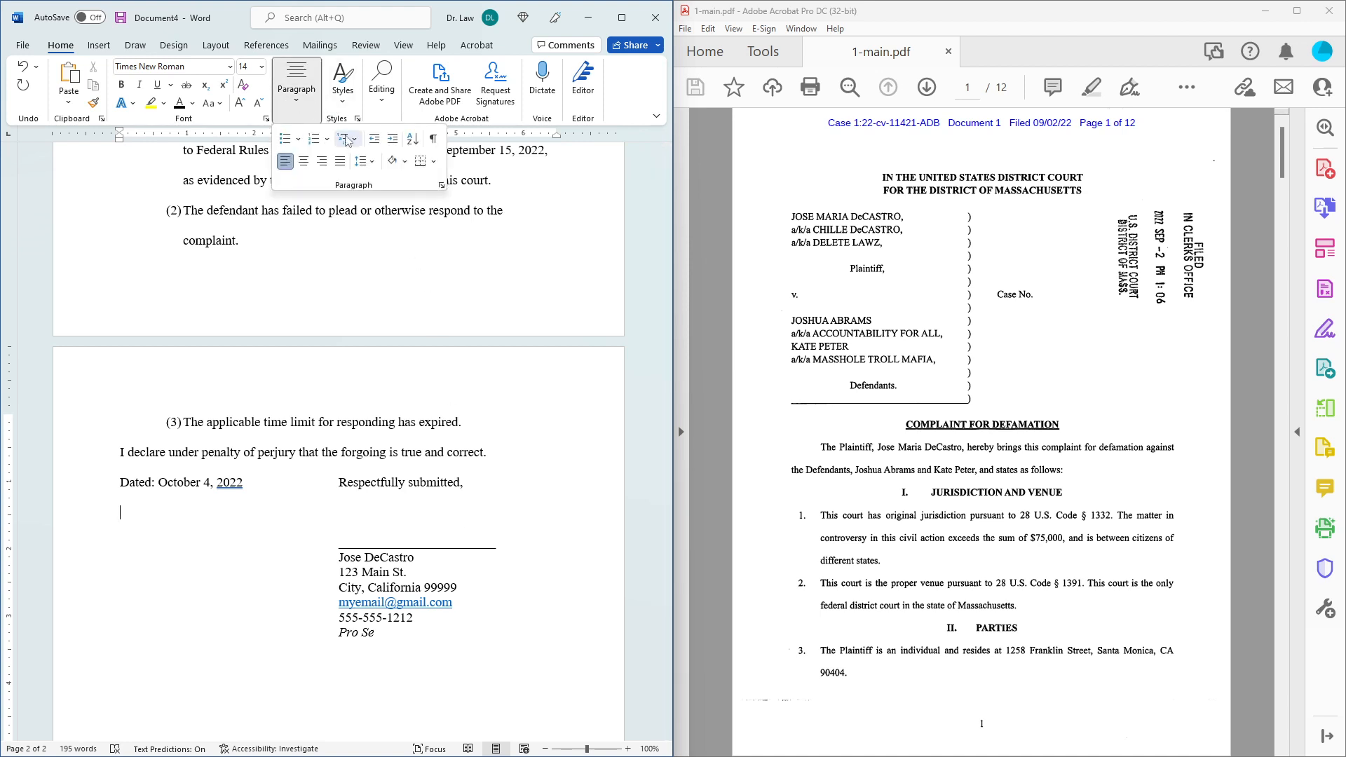
left_click(365, 161)
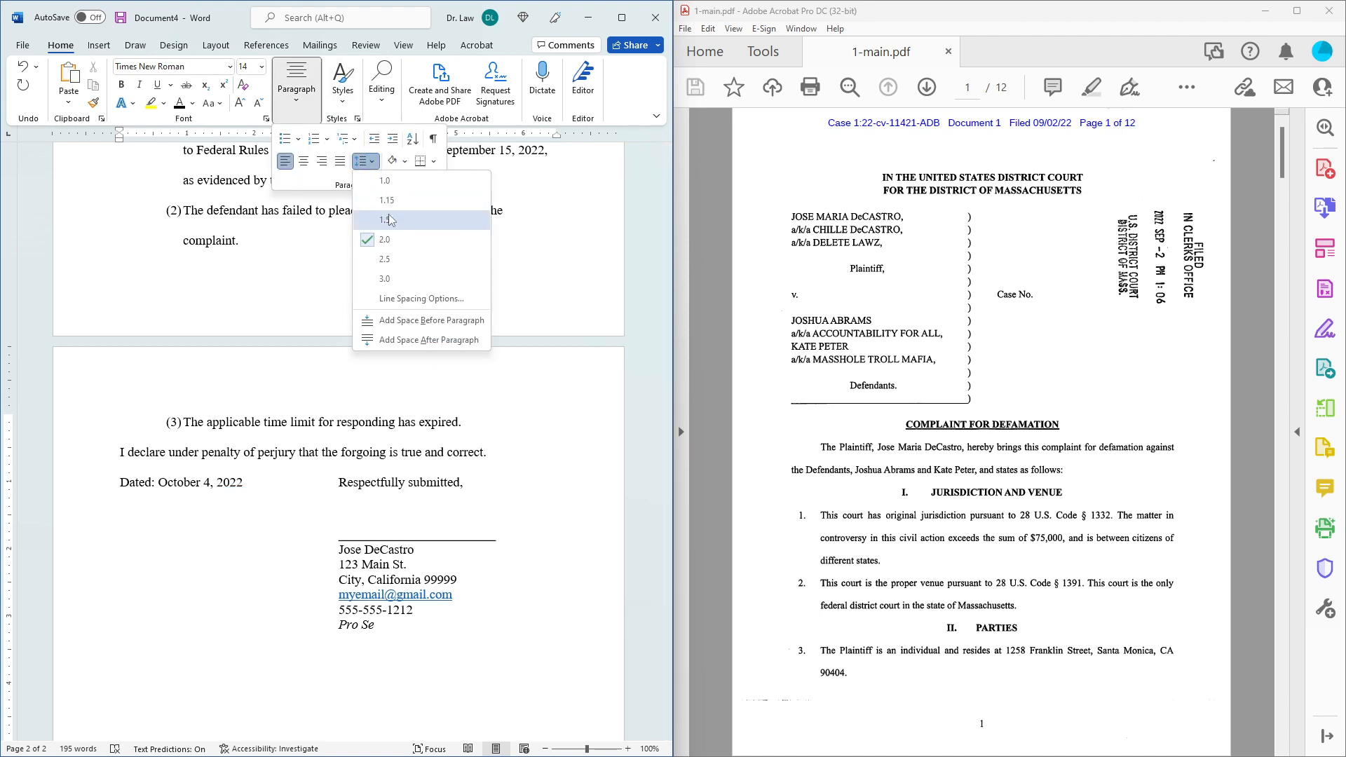
left_click(396, 181)
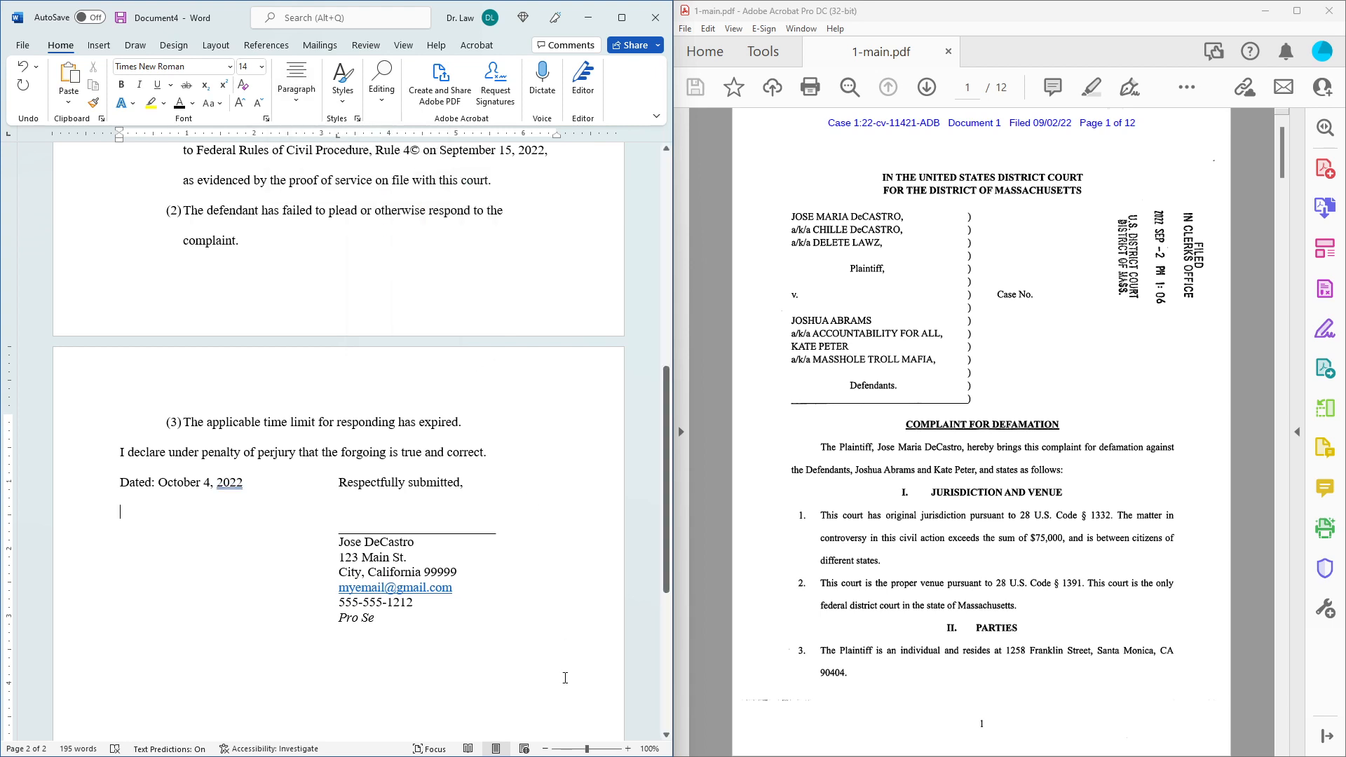
scroll(568, 659, "down", 4)
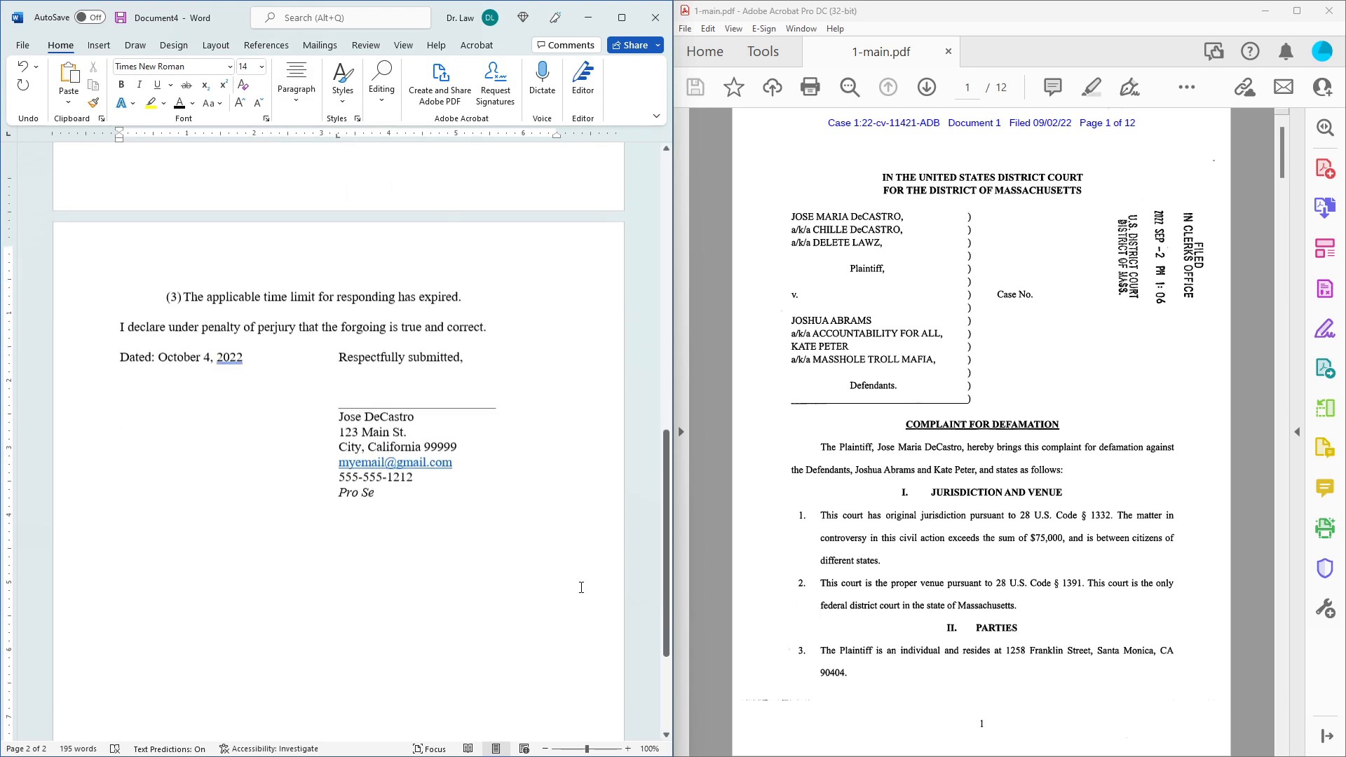
scroll(581, 587, "down", 4)
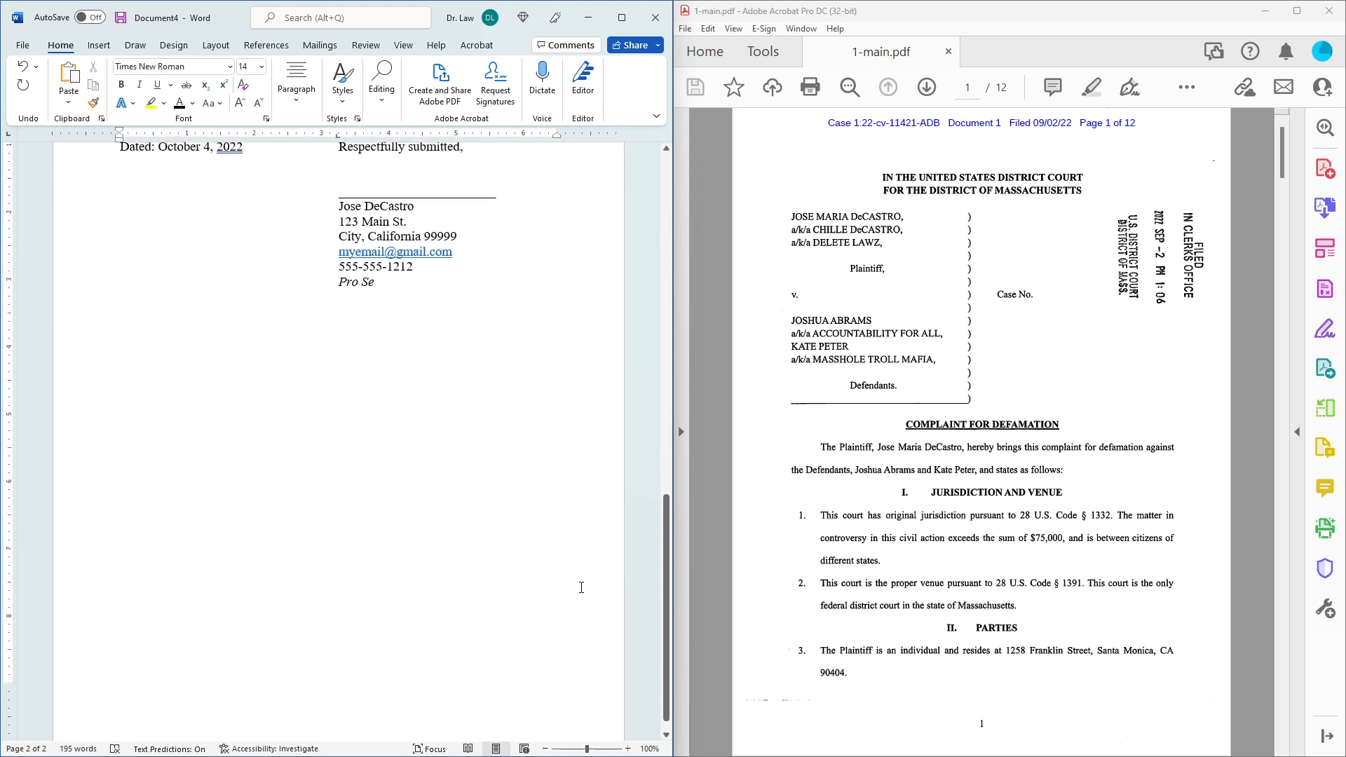
scroll(581, 588, "down", 2)
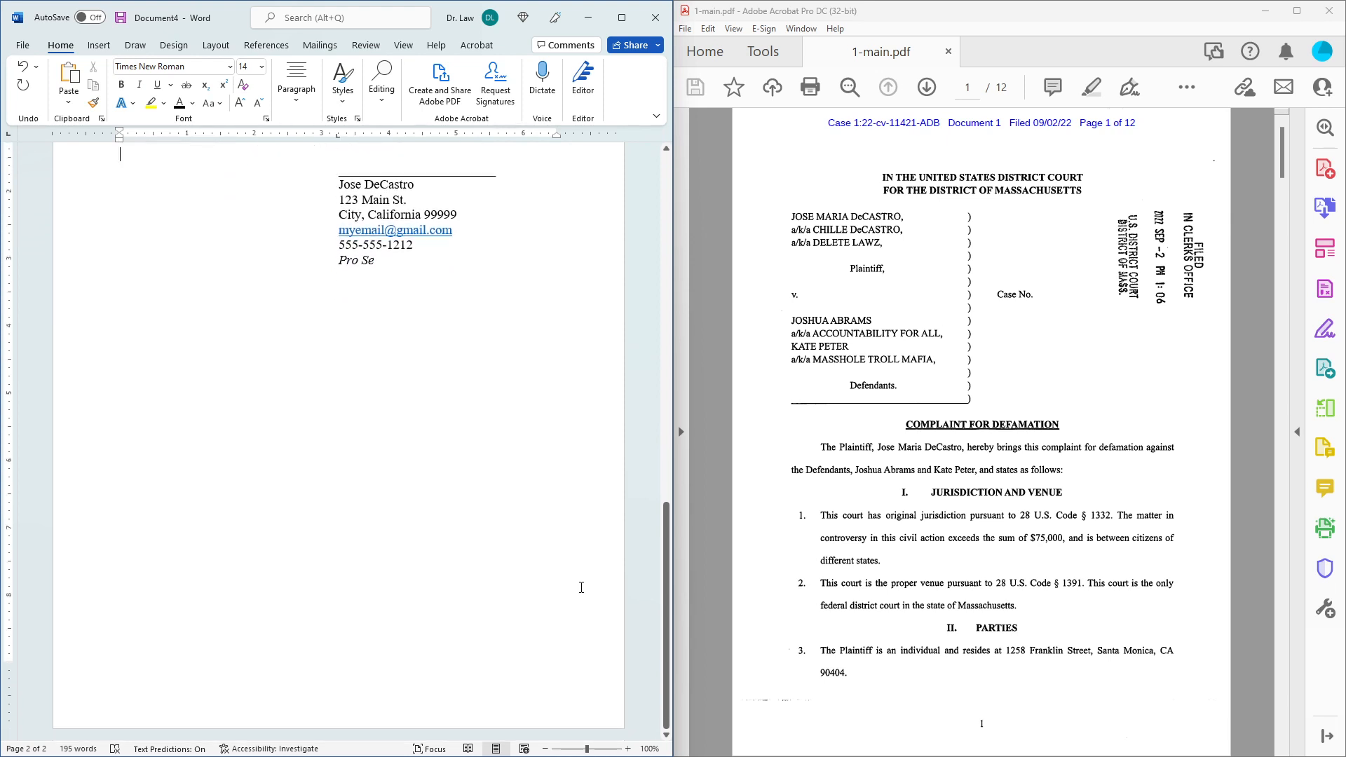
scroll(581, 588, "up", 6)
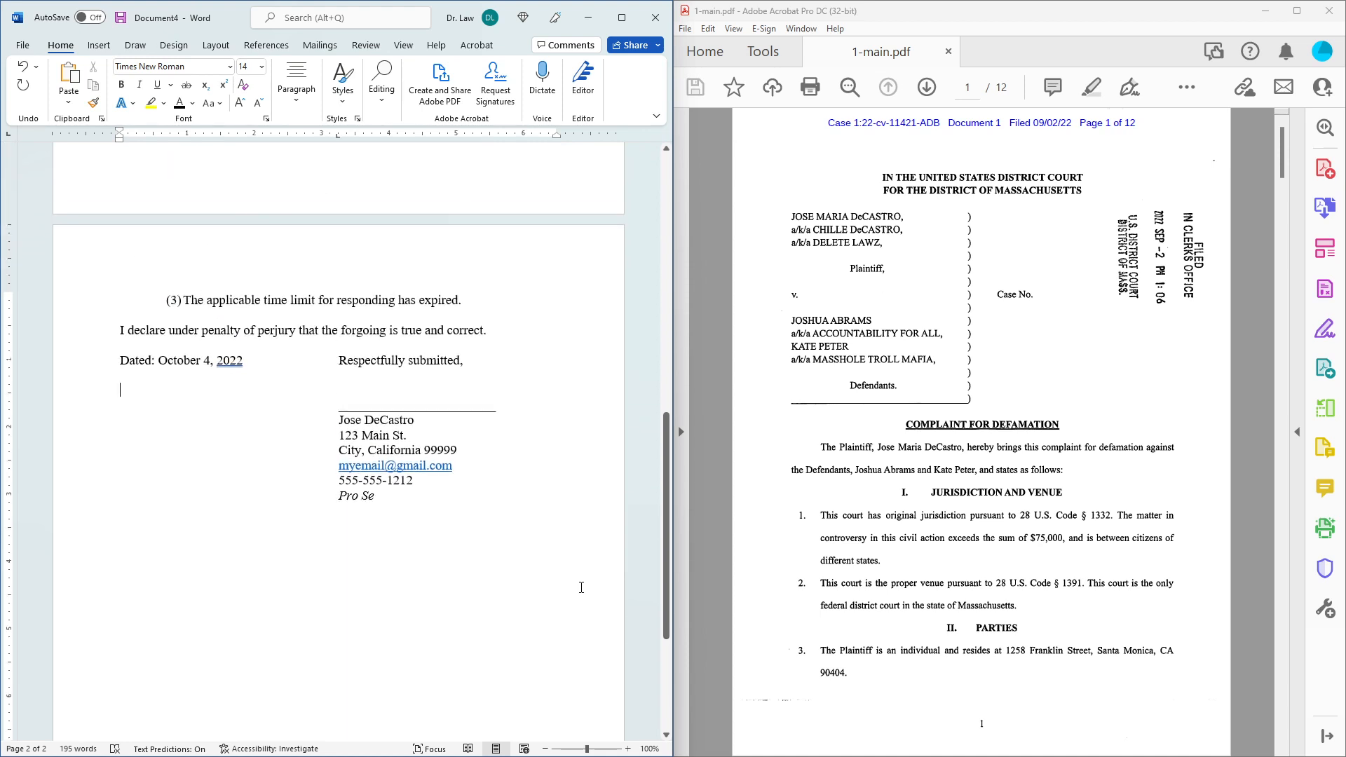
scroll(581, 588, "up", 8)
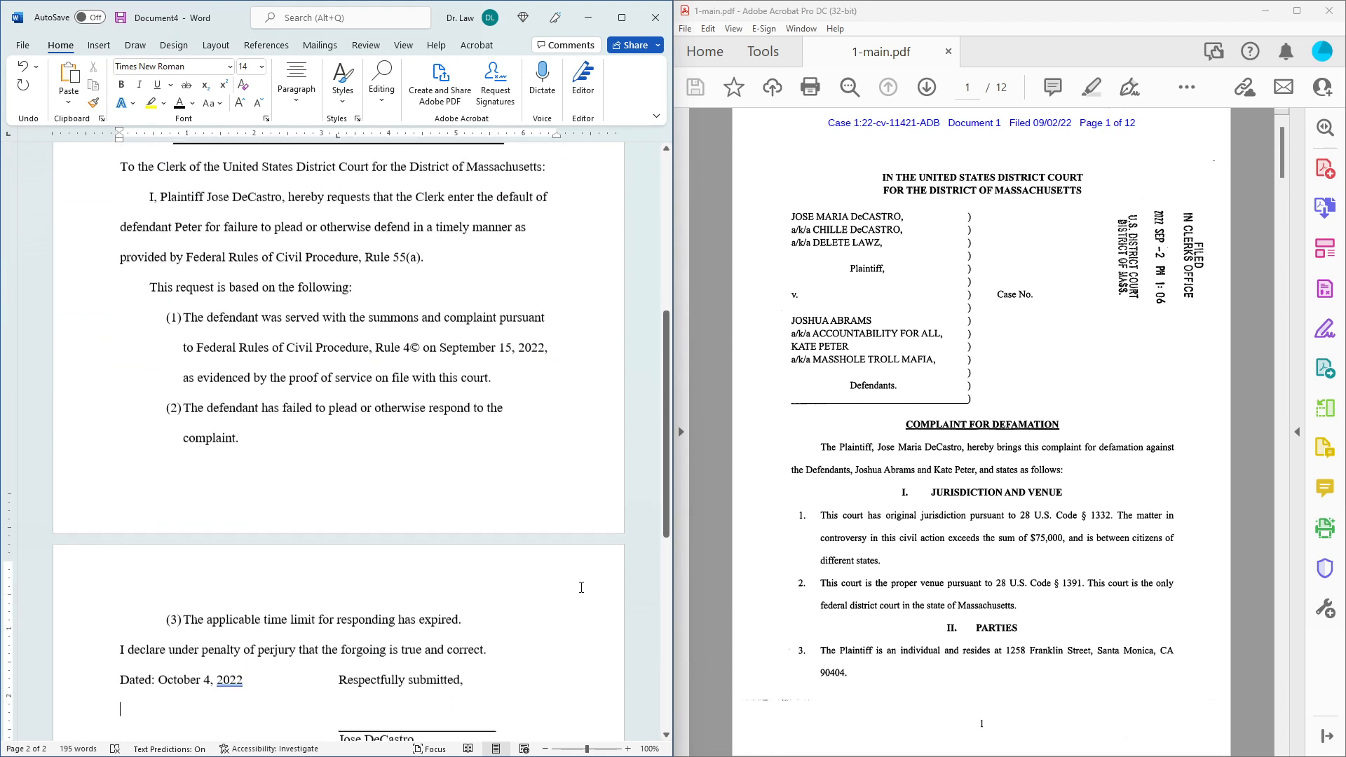
scroll(581, 588, "down", 2)
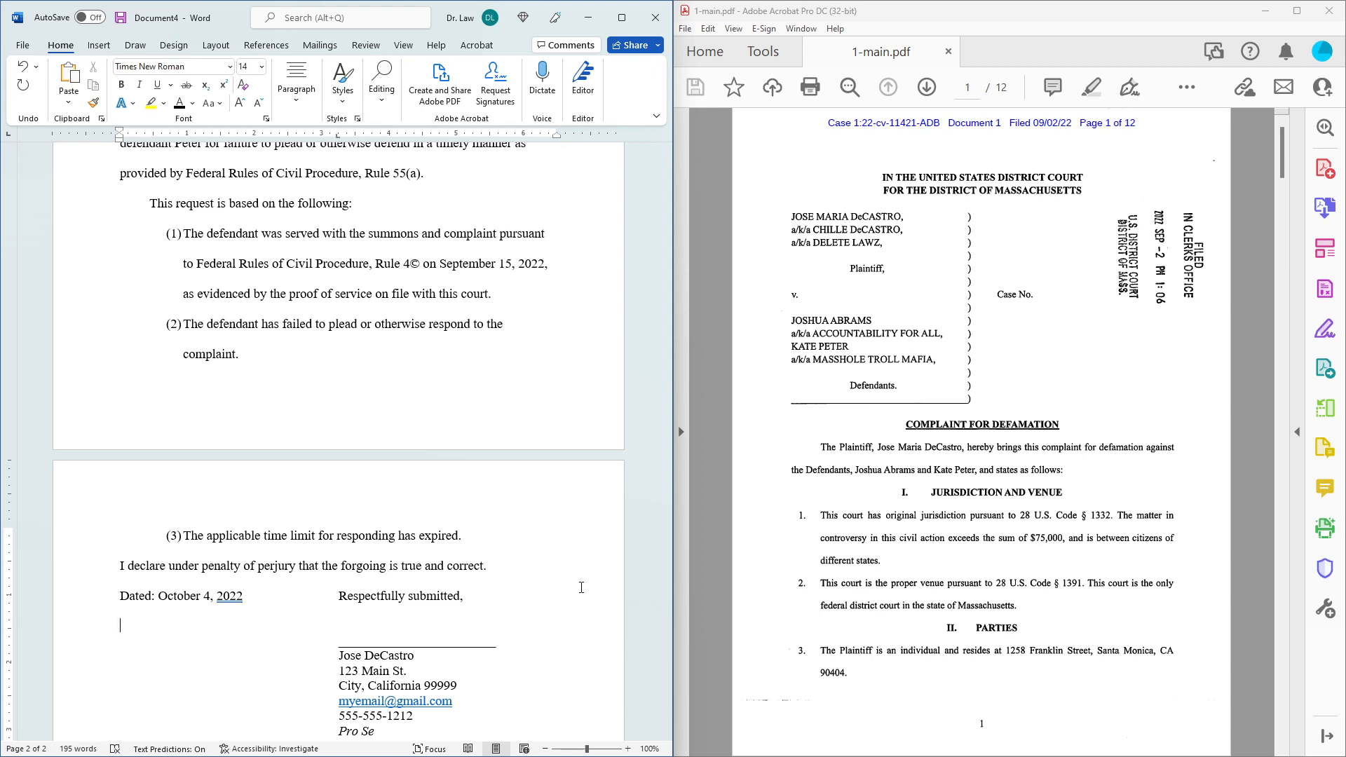
Insert a Plain Number 2 page number at the bottom, with Different First Page enabled.
left_click(107, 46)
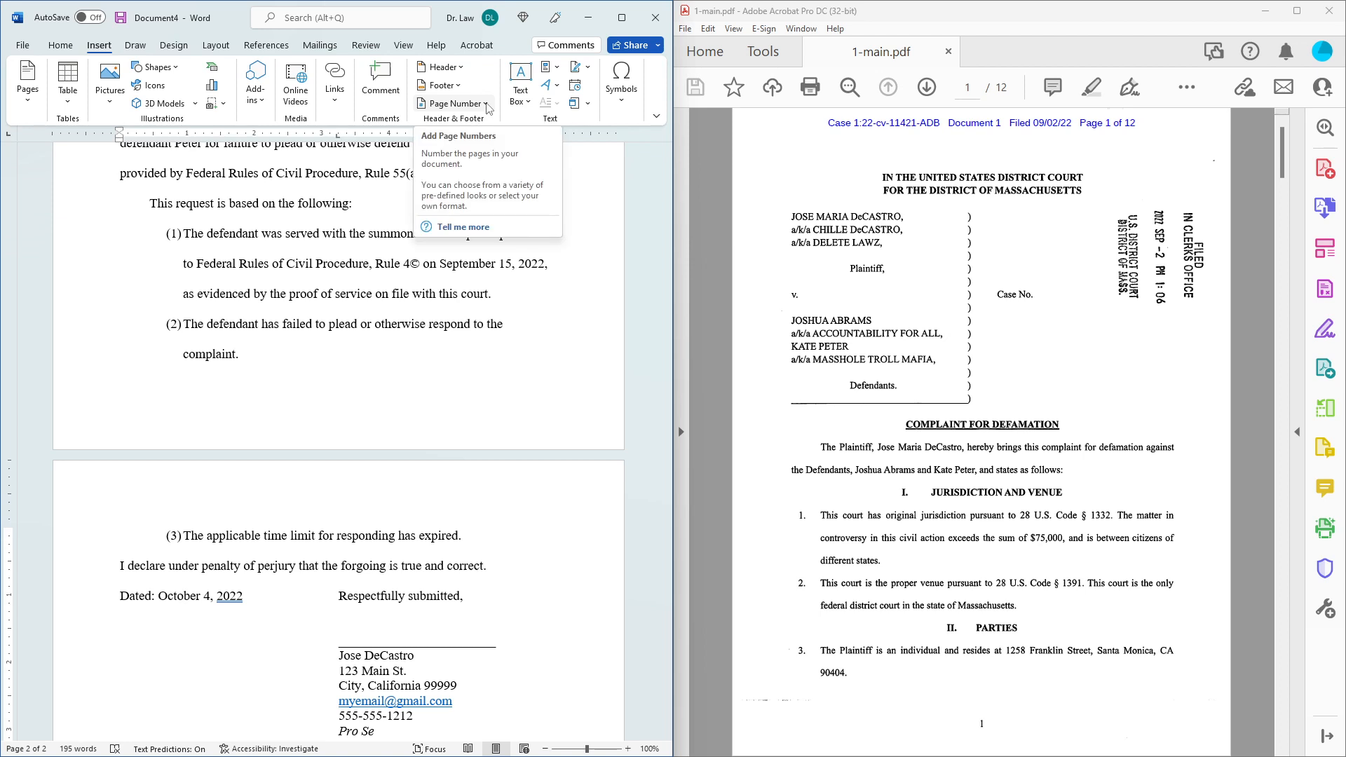
left_click(489, 105)
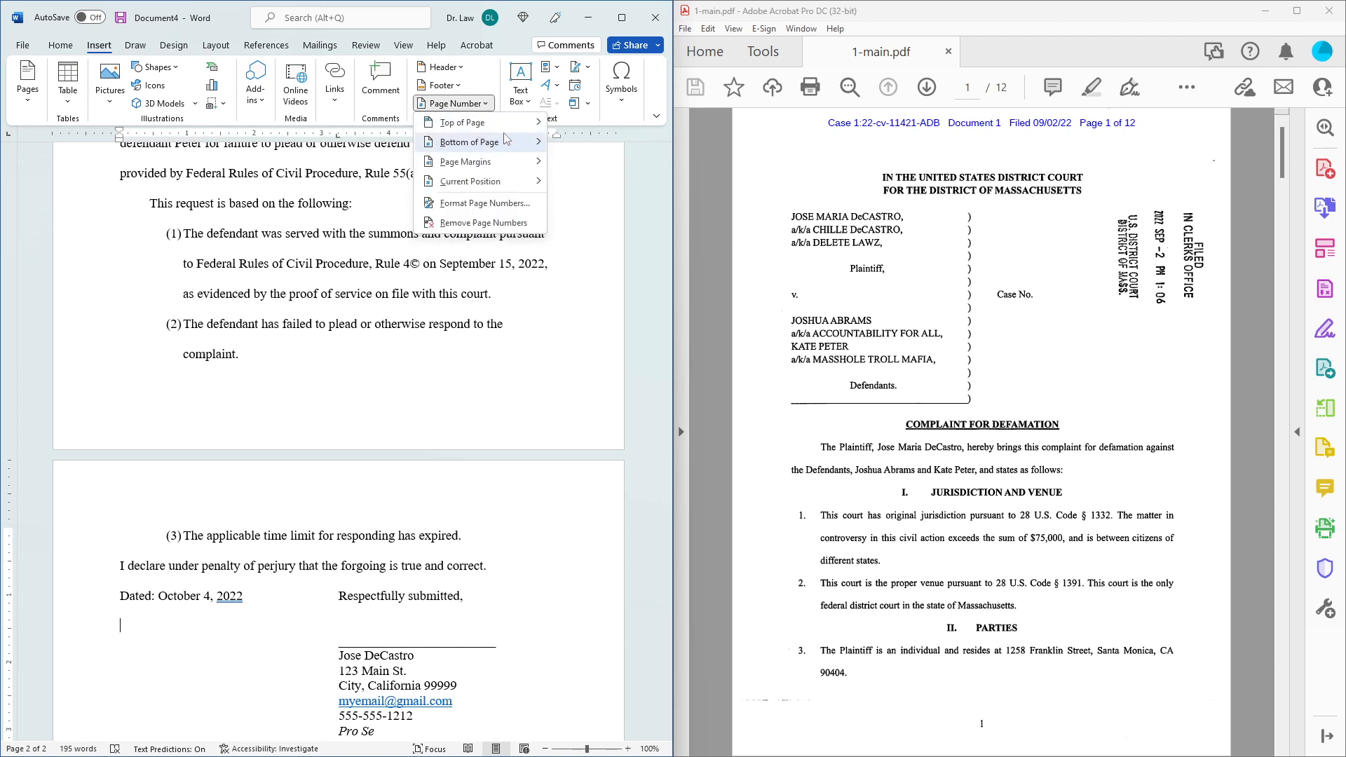
mouse_move(507, 132)
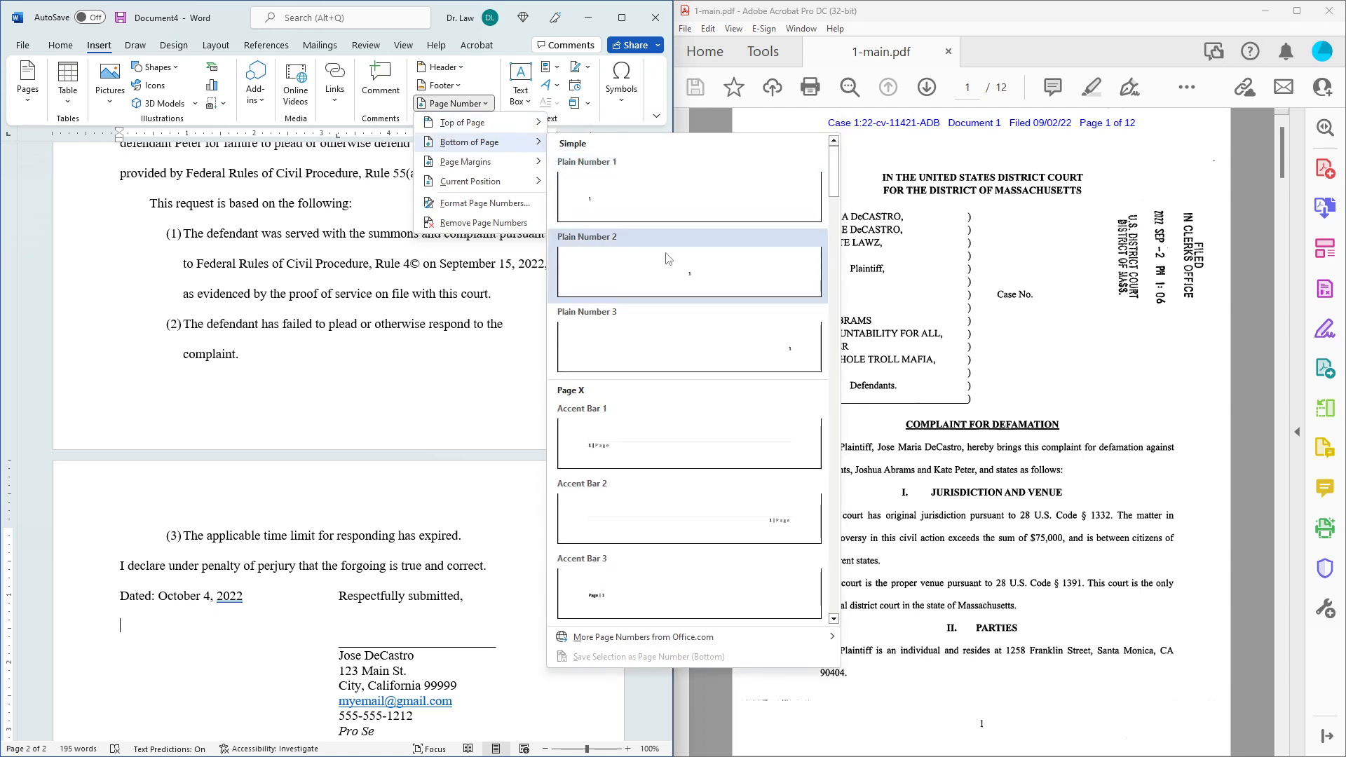
left_click(666, 259)
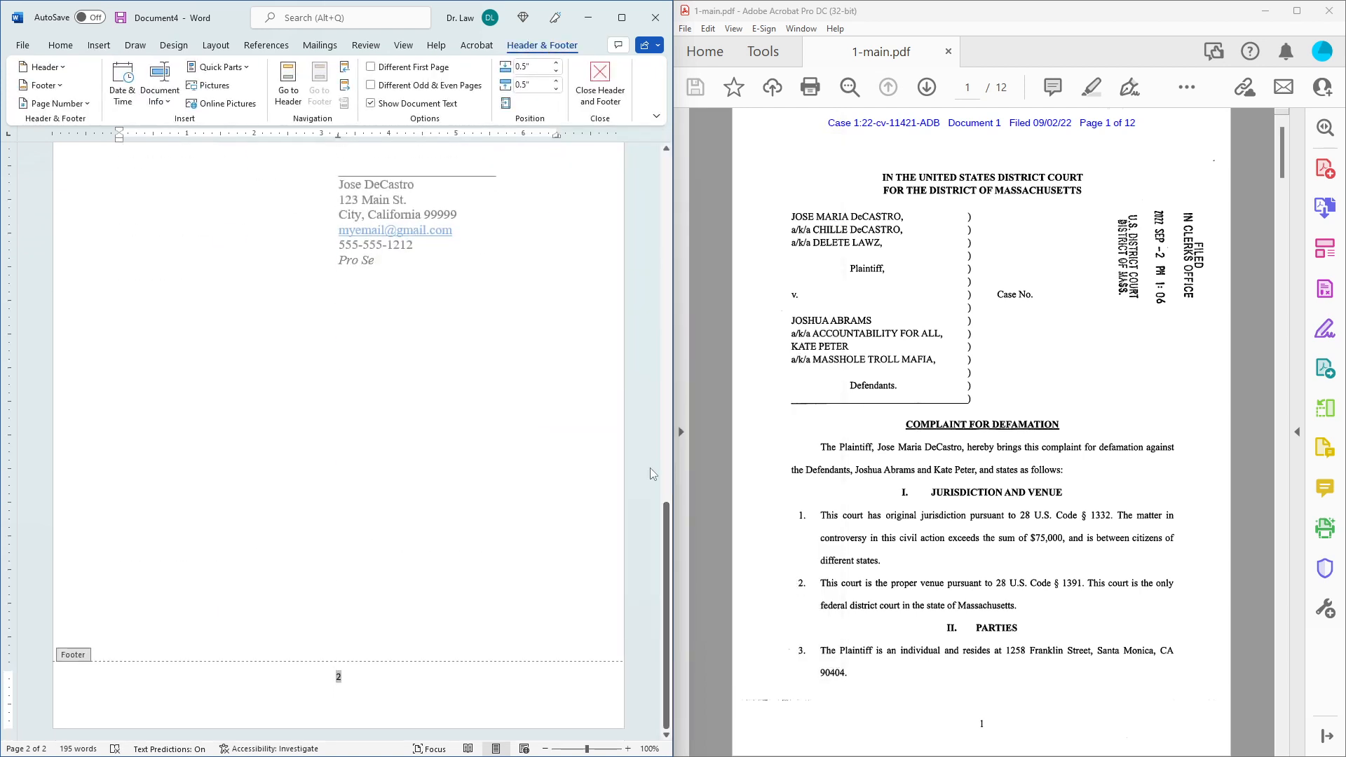
left_click_drag(666, 552, 674, 408)
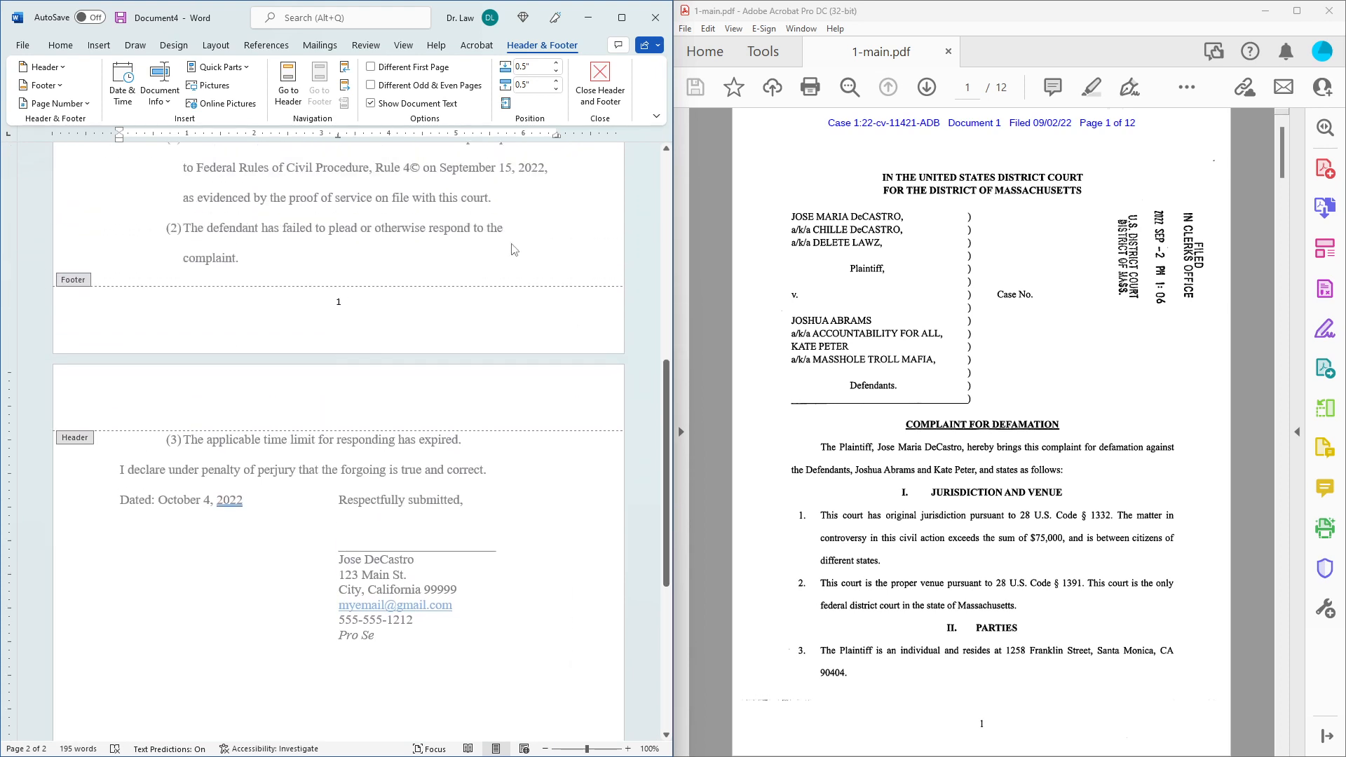
left_click(371, 68)
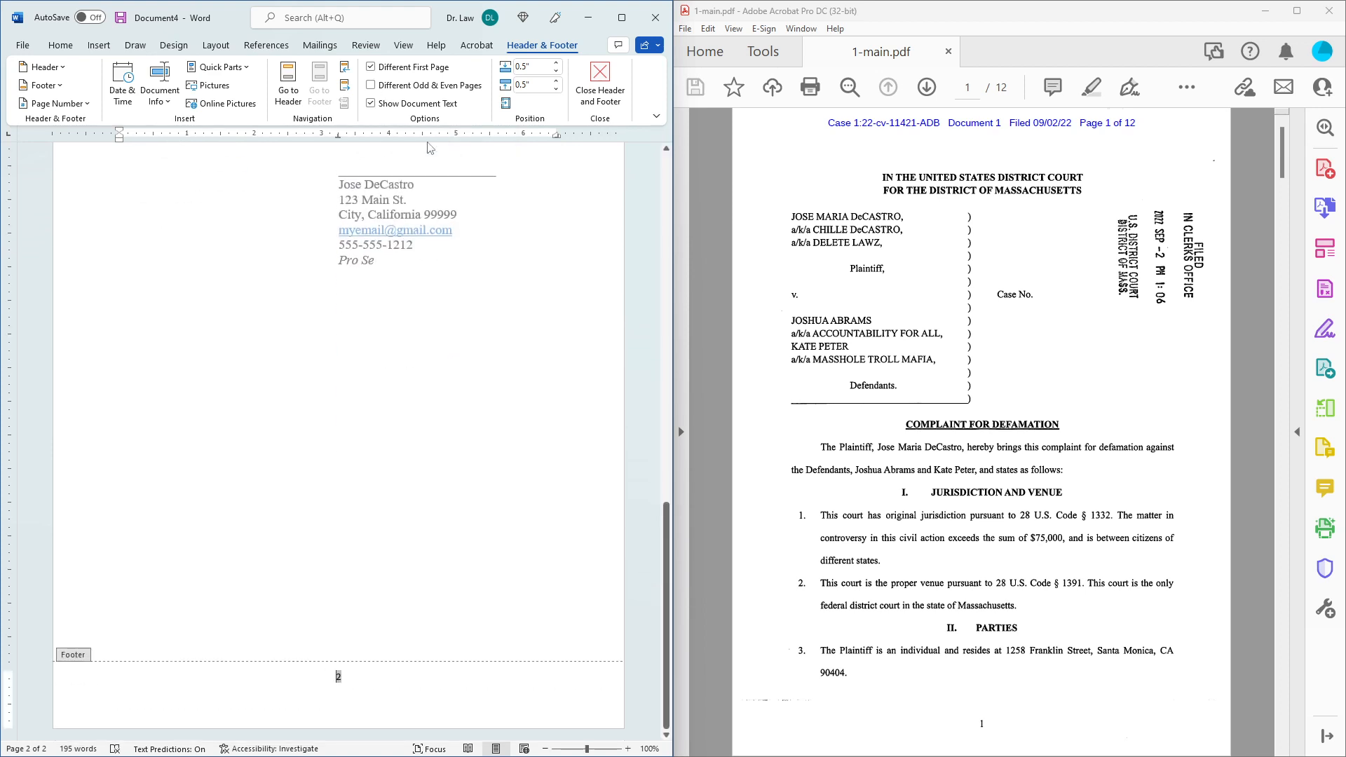
left_click_drag(666, 519, 682, 389)
left_click(601, 97)
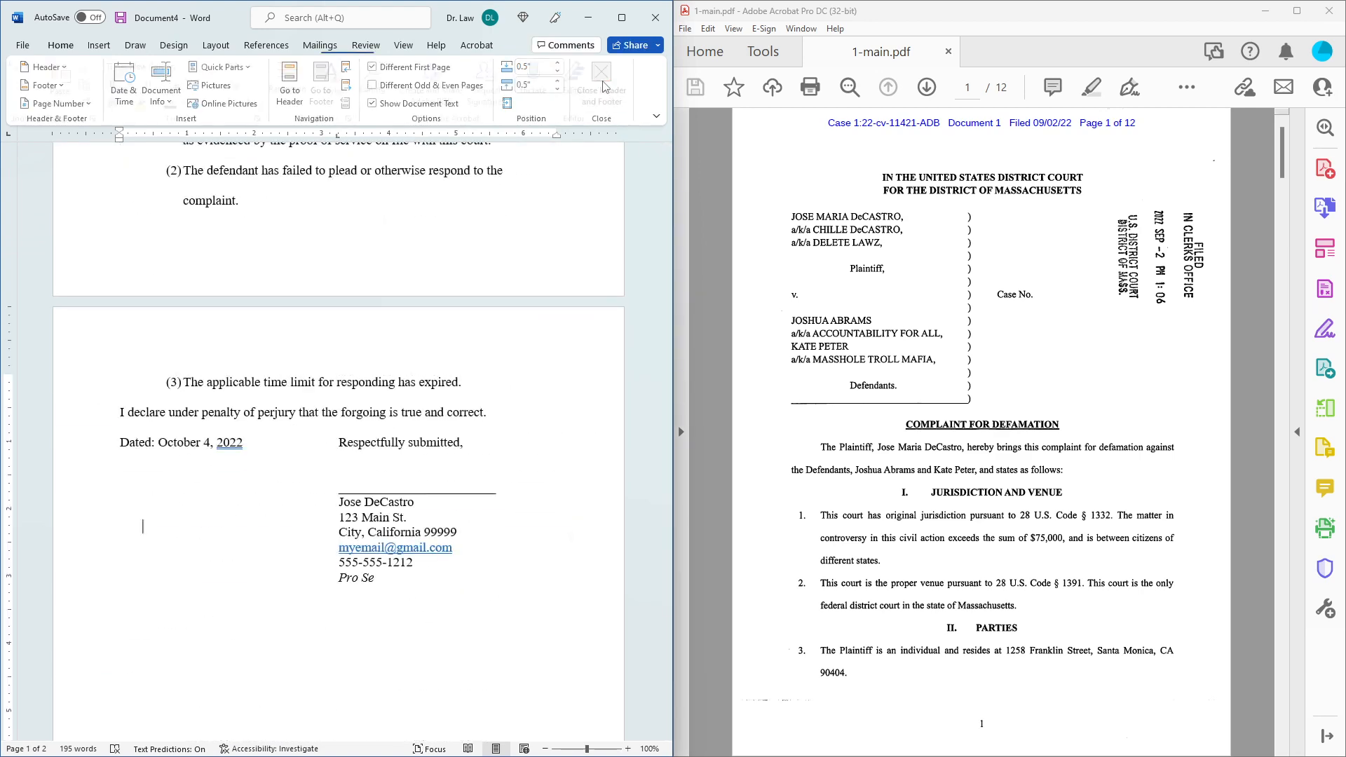
Select the whole caption table and apply No Border to it.
mouse_move(669, 464)
left_mouse_down()
mouse_move(680, 593)
mouse_move(667, 425)
left_mouse_up()
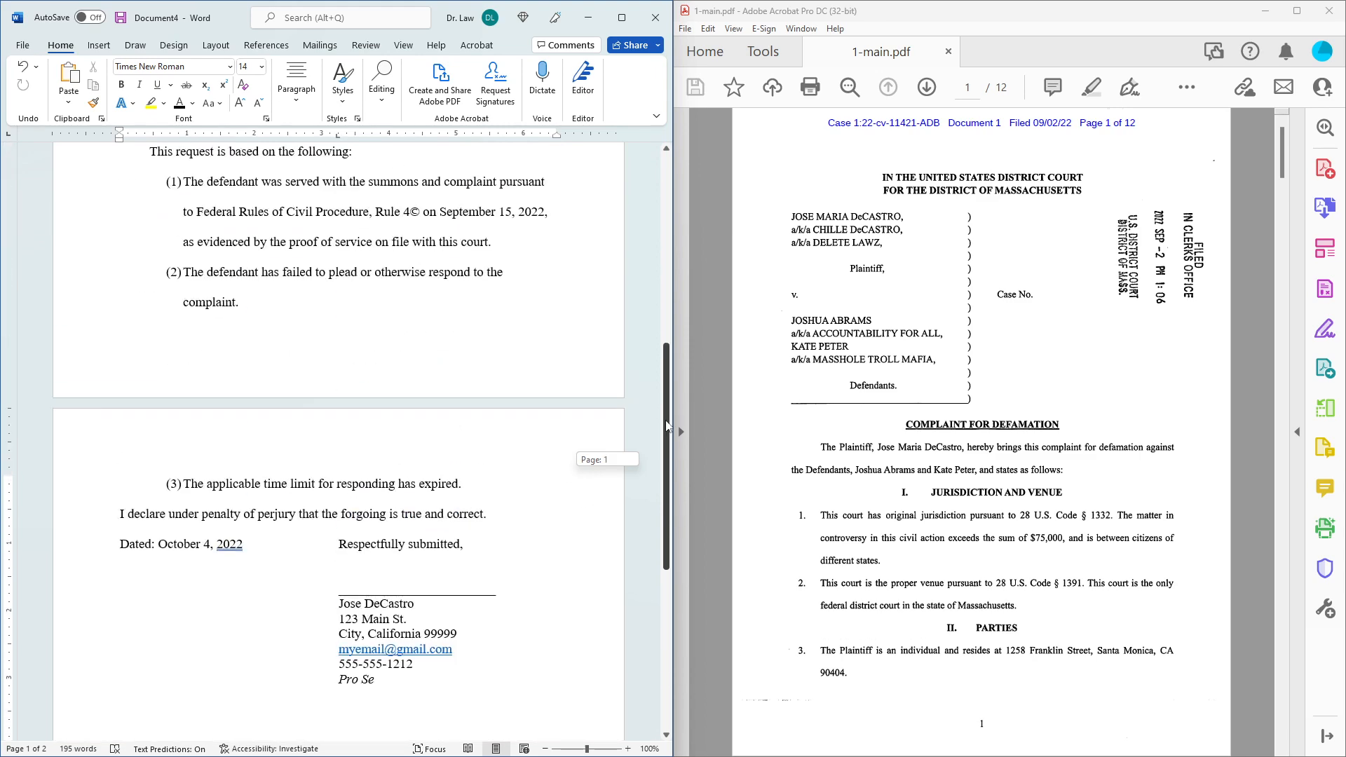
left_click_drag(666, 425, 662, 234)
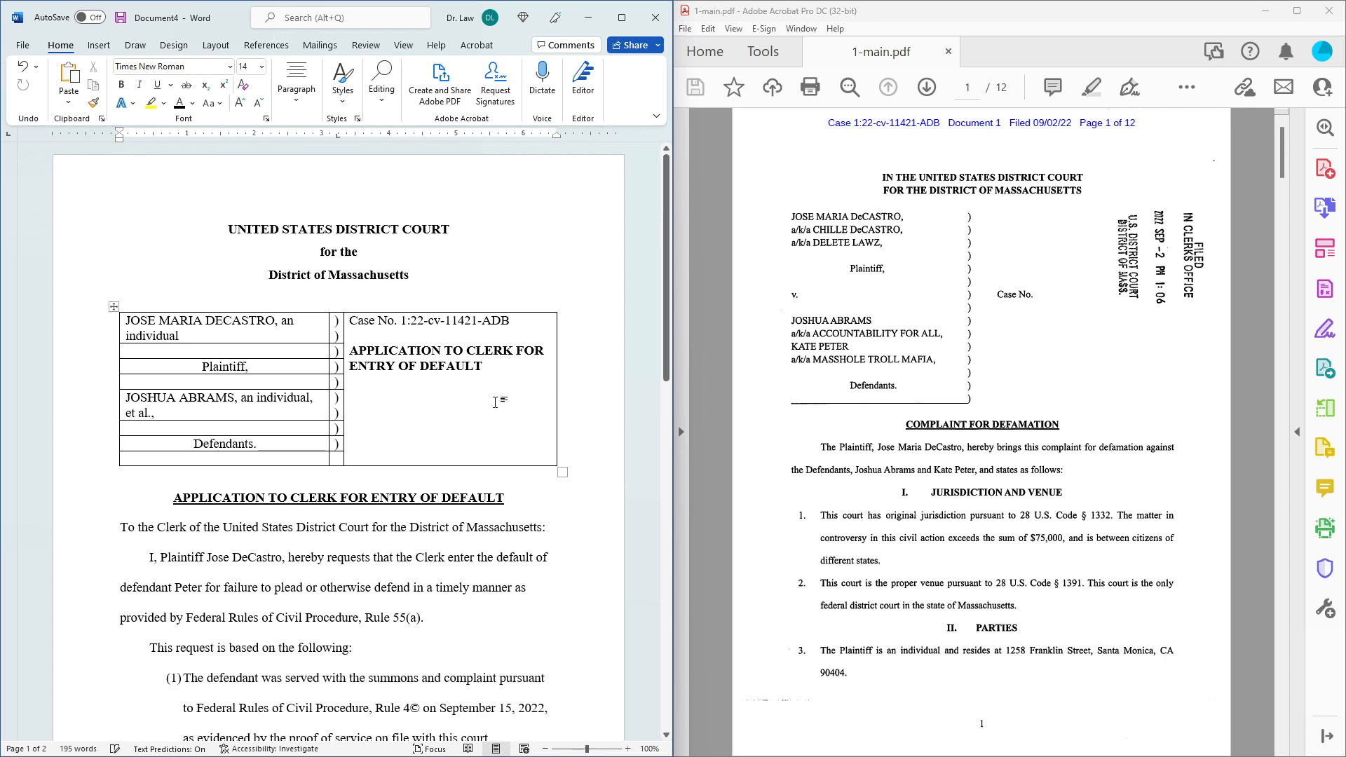
left_click(114, 307)
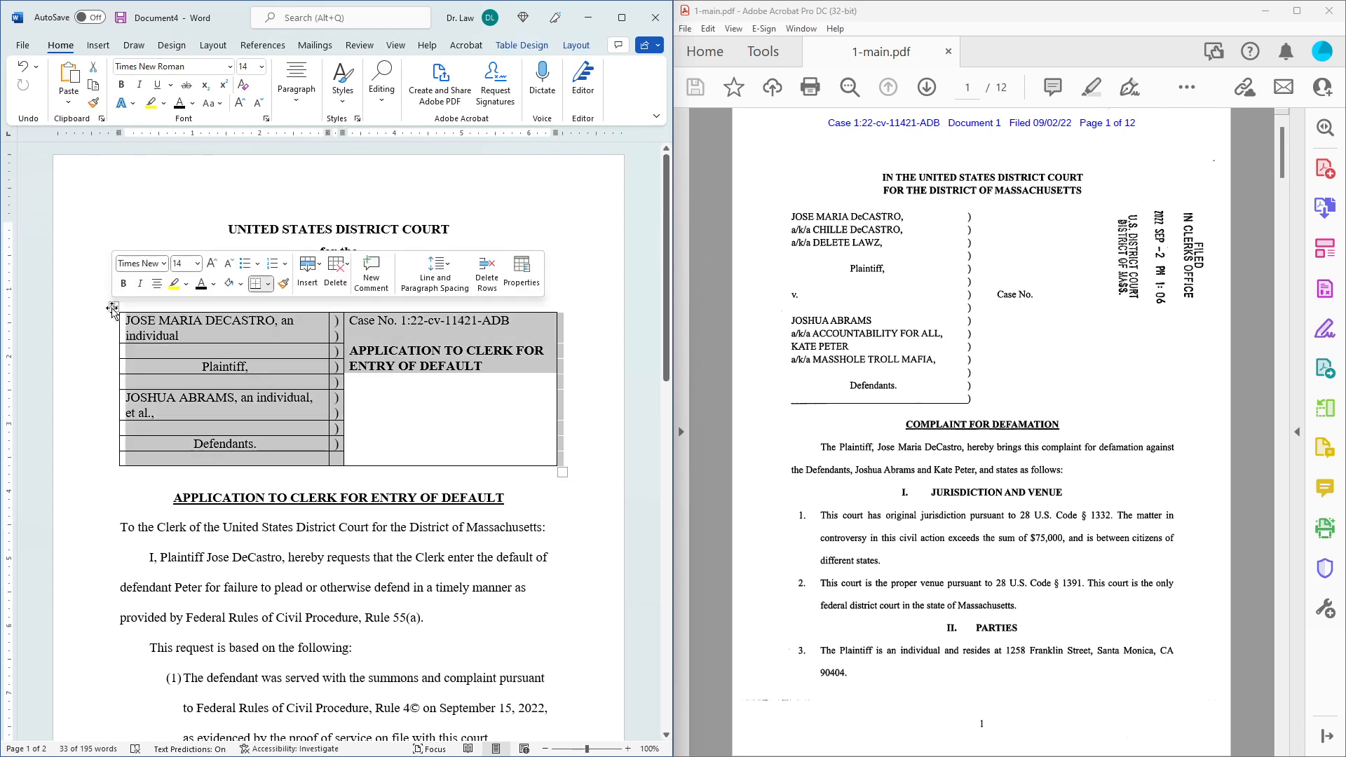
left_click(522, 45)
left_click(564, 106)
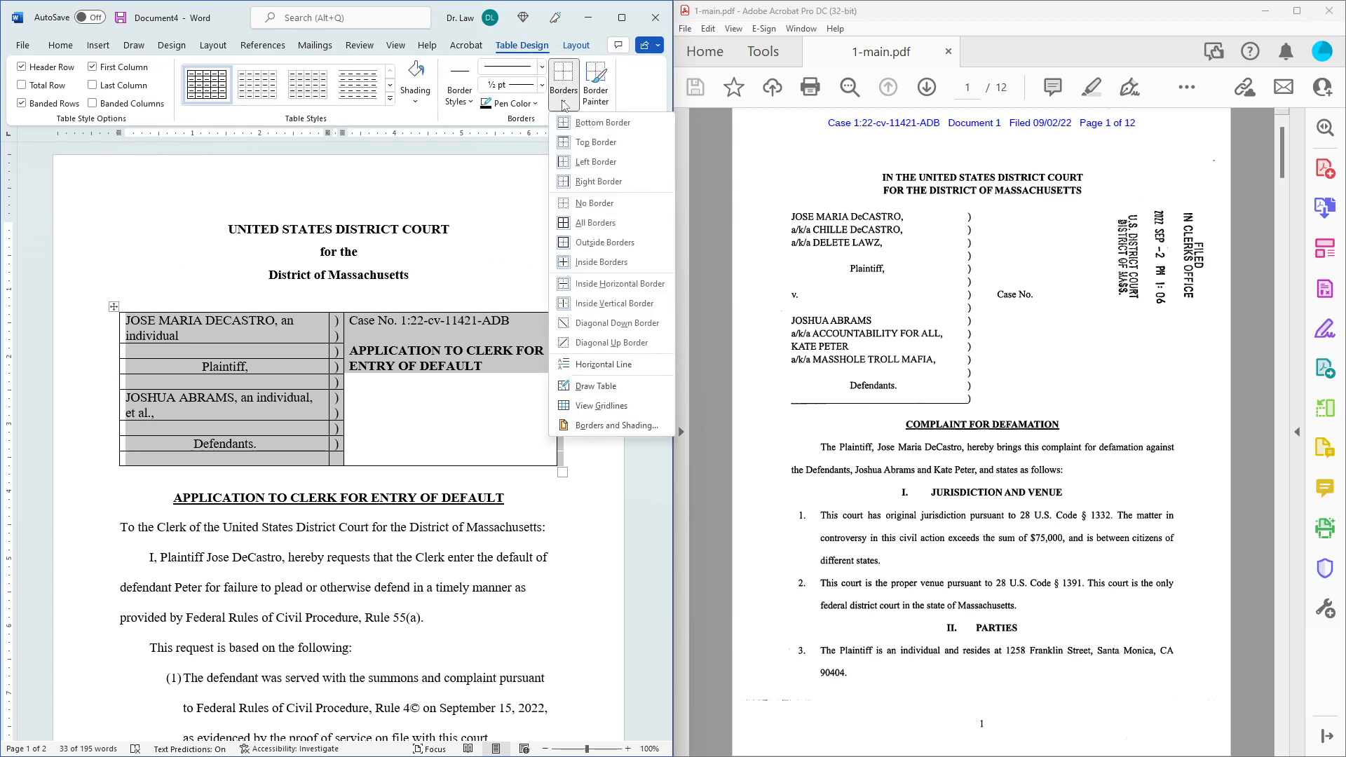
left_click(595, 203)
left_click(601, 227)
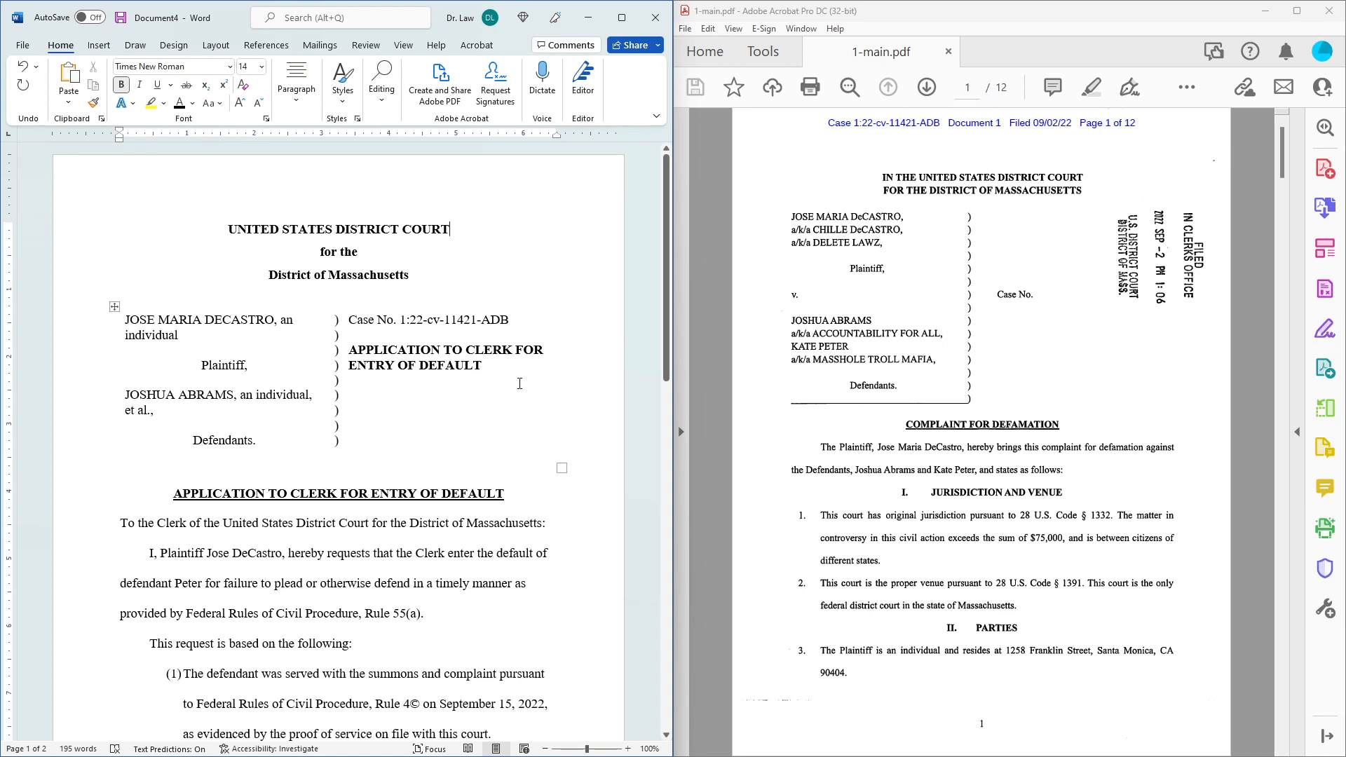
scroll(520, 384, "down", 1)
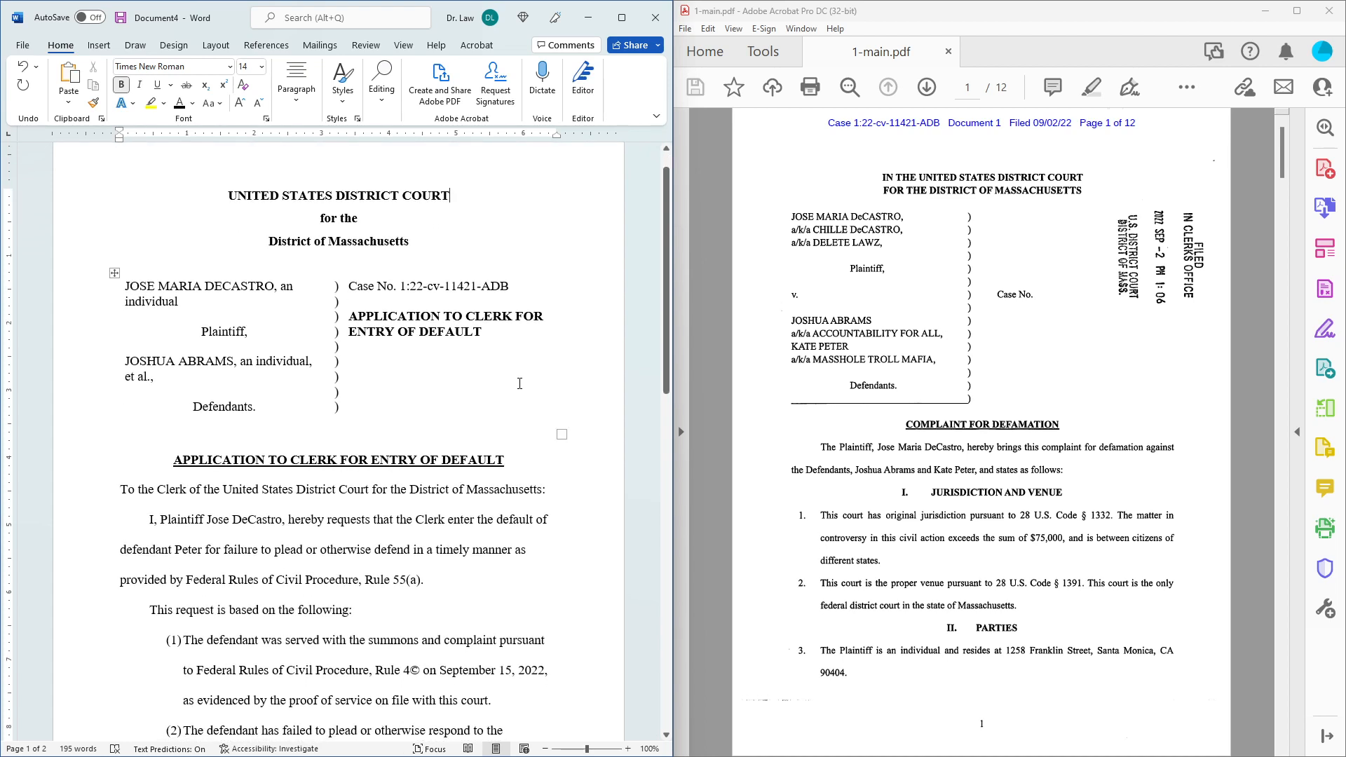
scroll(519, 383, "down", 2)
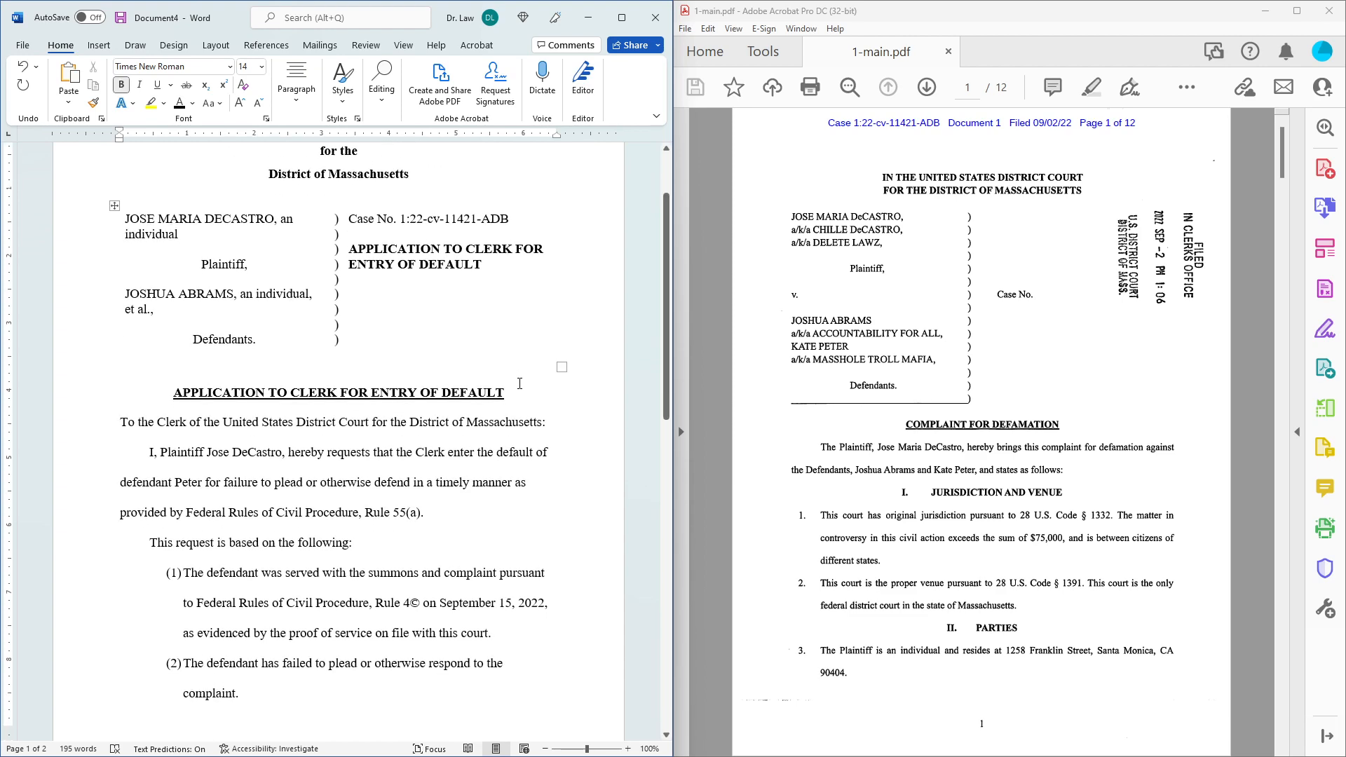
scroll(519, 384, "down", 3)
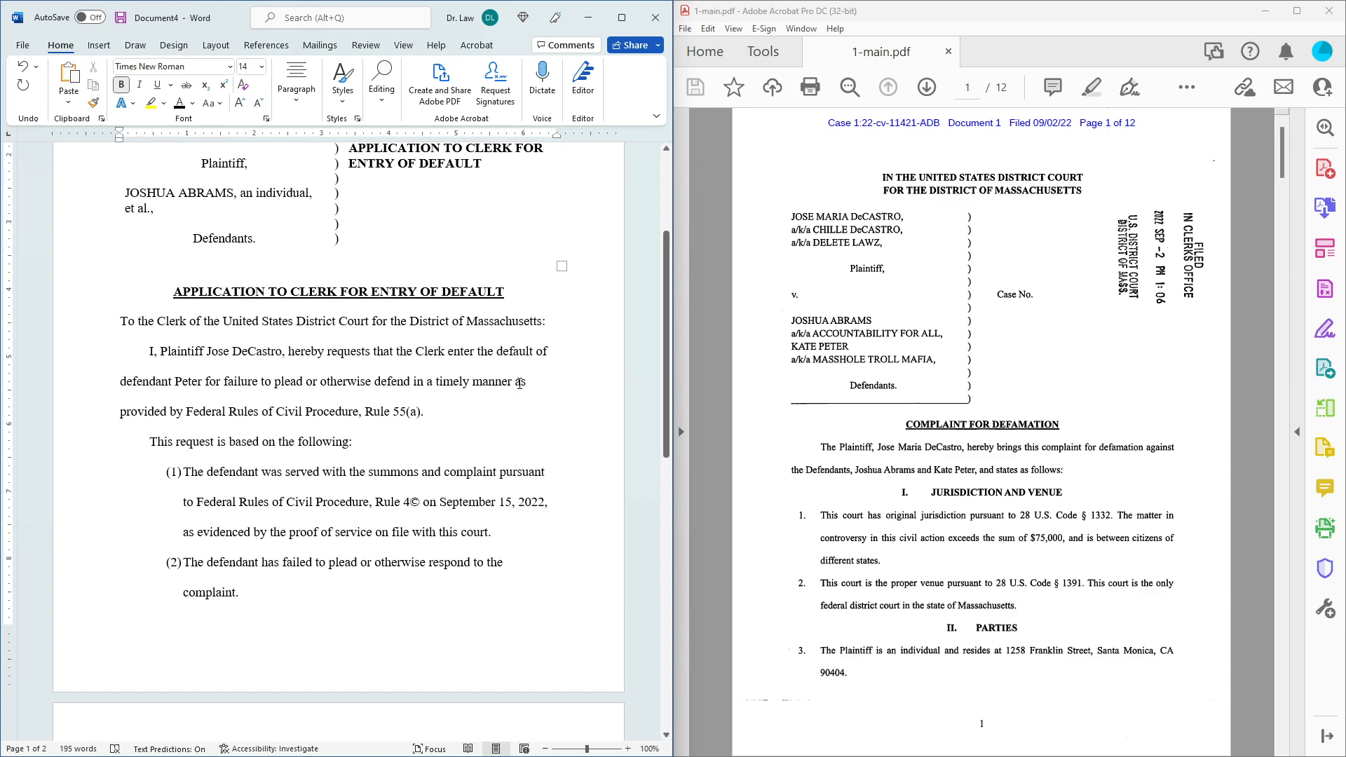
scroll(520, 383, "down", 5)
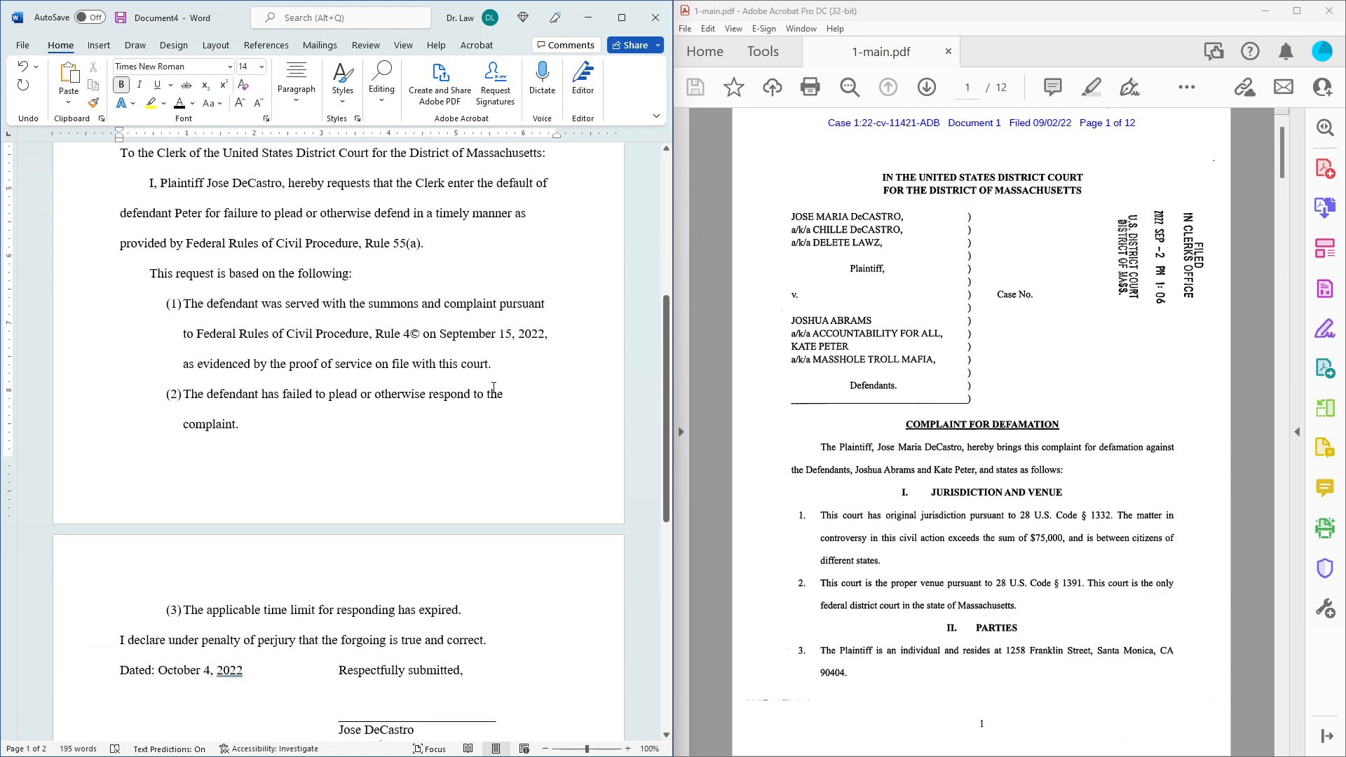
scroll(494, 388, "up", 10)
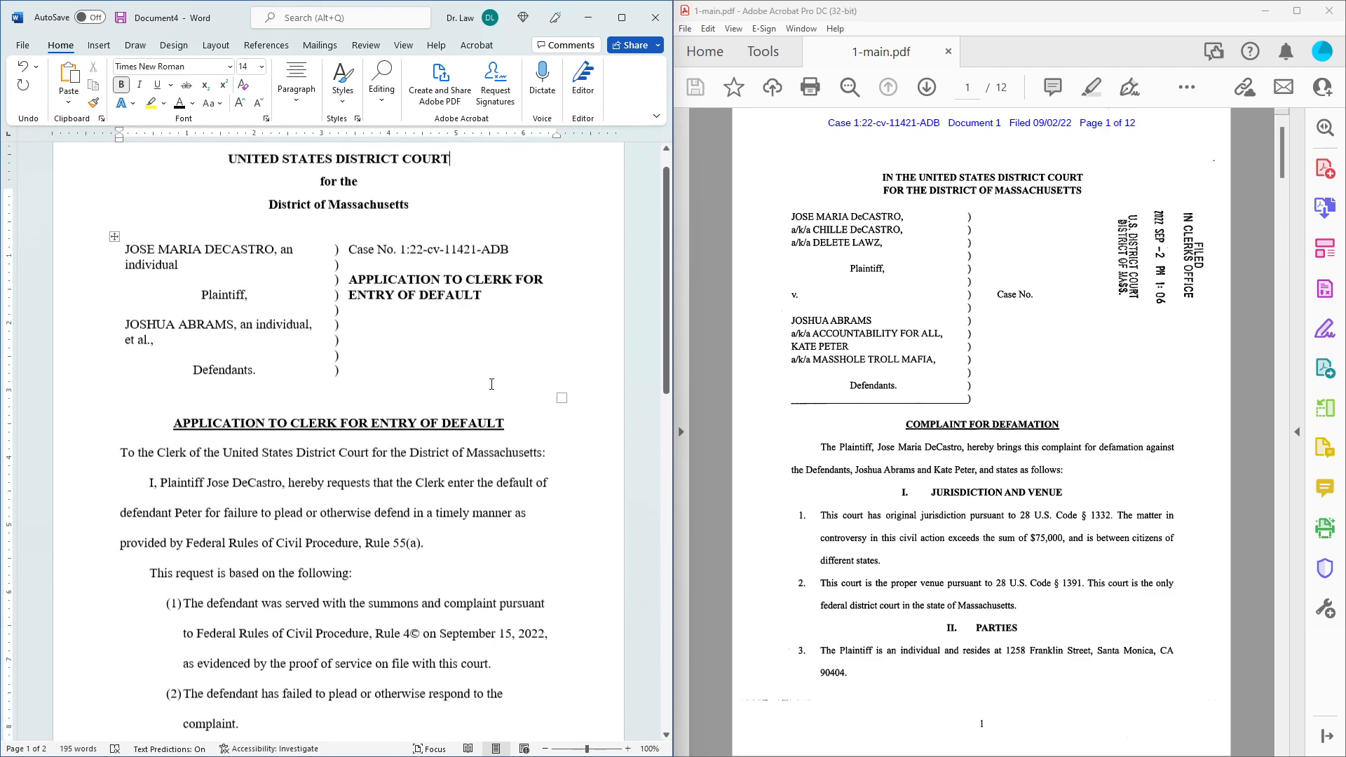
scroll(491, 383, "up", 1)
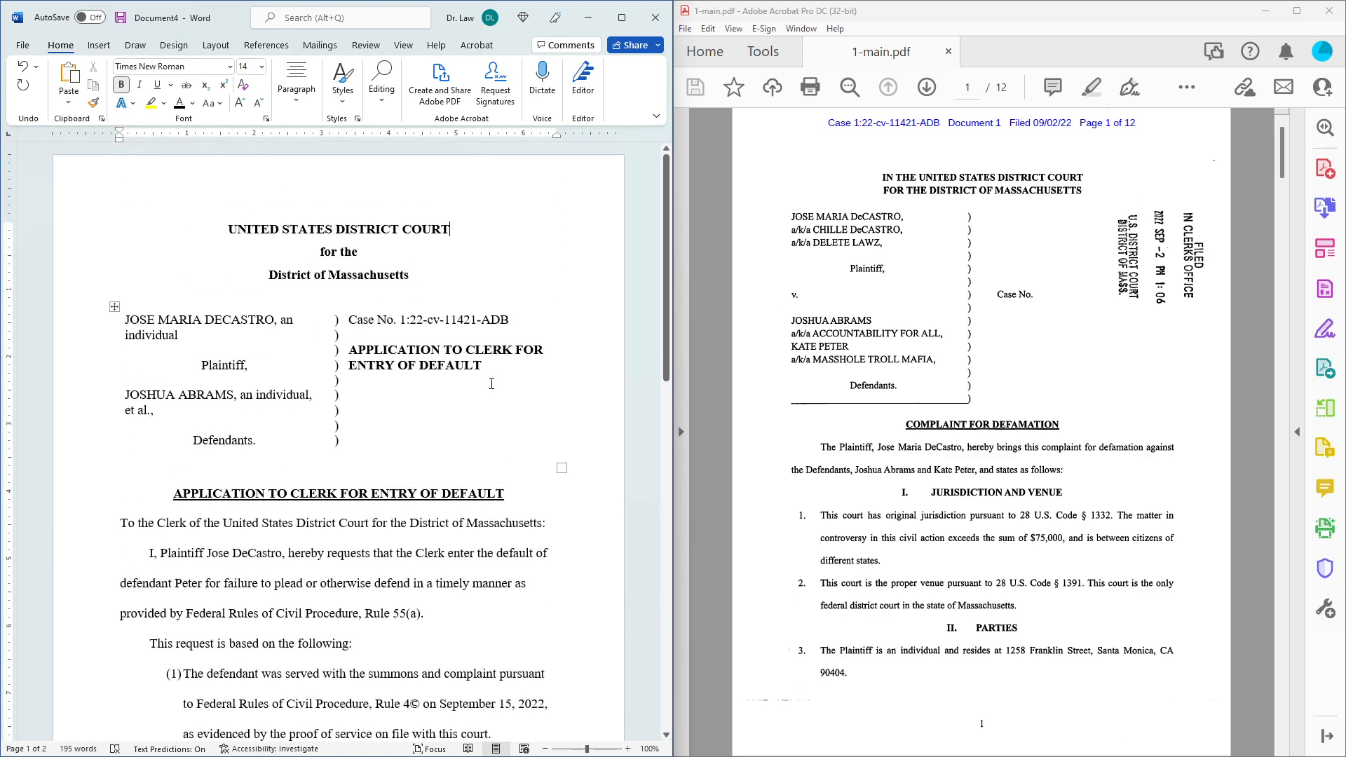